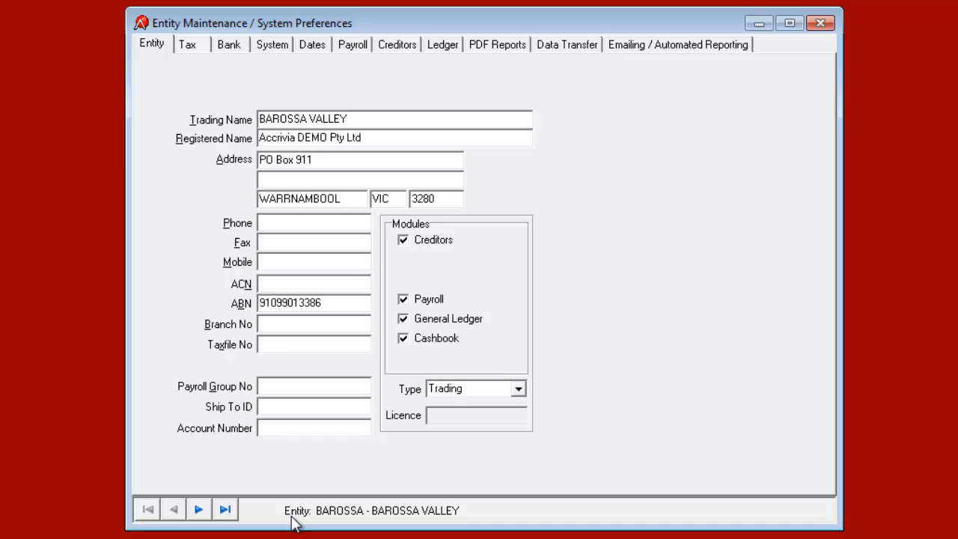
Step: Page through the COONAWARRA and MARGARET RIVER entities, return to BAROSSA VALLEY, and close System Preferences
{"action": "left_click", "coordinate": [199, 510]}
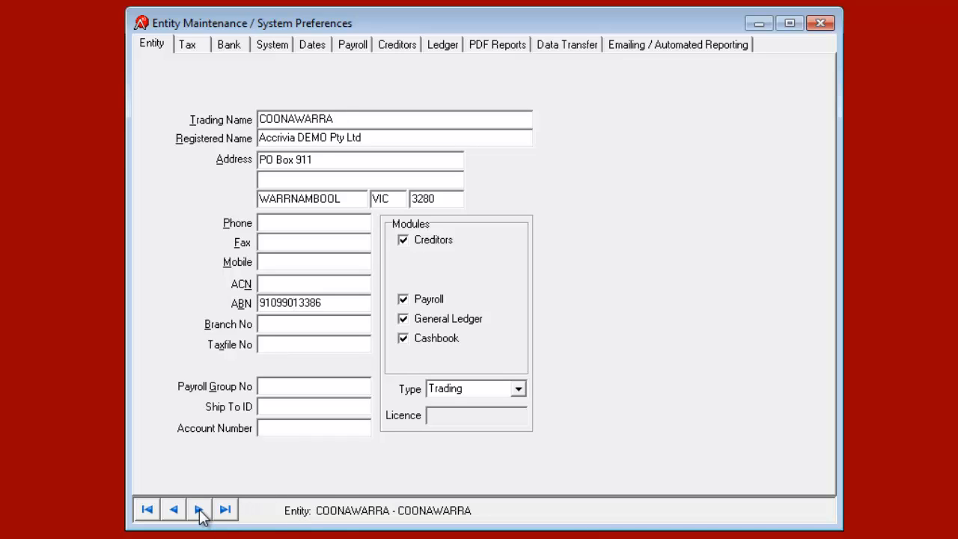
{"action": "left_click", "coordinate": [198, 510]}
{"action": "left_click", "coordinate": [198, 509]}
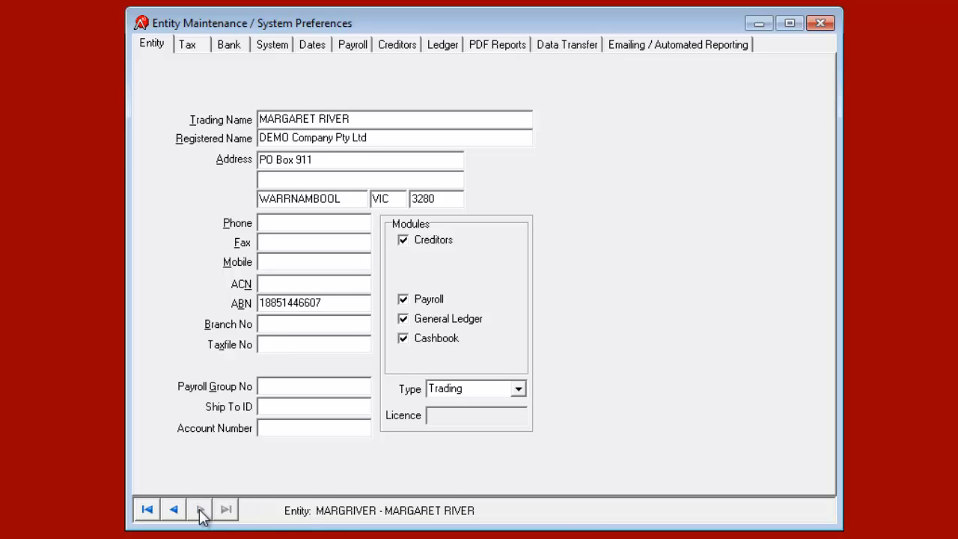
{"action": "left_click", "coordinate": [174, 511]}
{"action": "left_click", "coordinate": [174, 510]}
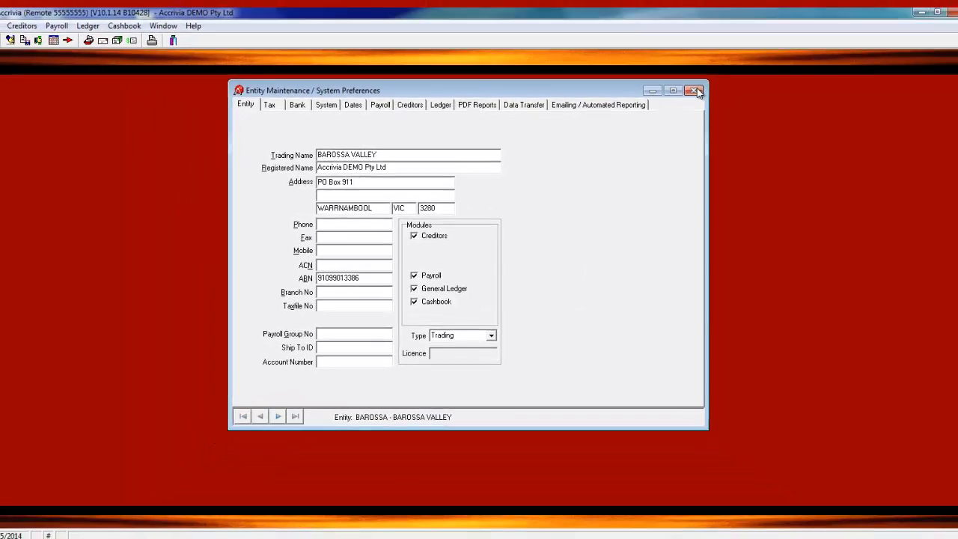
{"action": "left_click", "coordinate": [695, 90]}
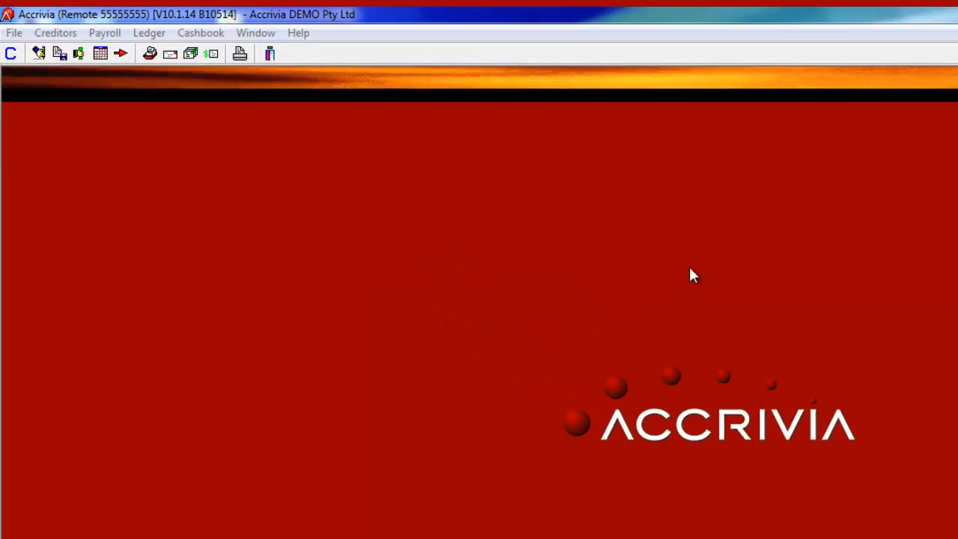
Step: Open the PayTypes/Allowances/Deductions File Maintenance list via Payroll > File Maintenance > Types
{"action": "left_click", "coordinate": [139, 35]}
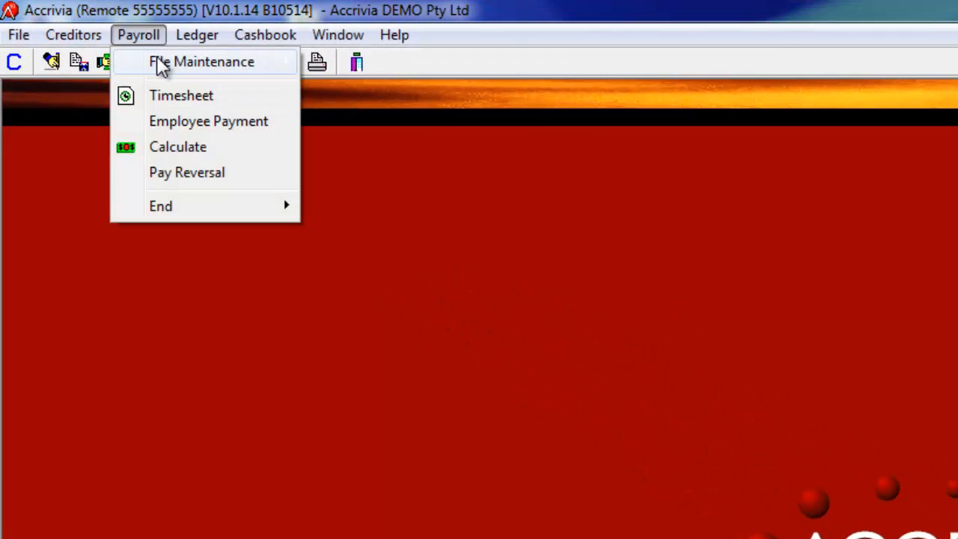
{"action": "mouse_move", "coordinate": [191, 62]}
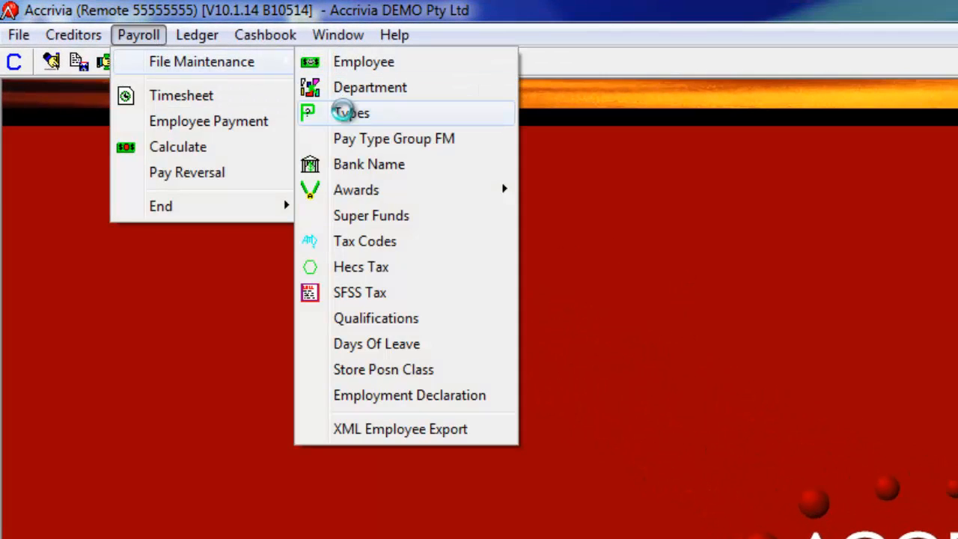
{"action": "left_click", "coordinate": [343, 113]}
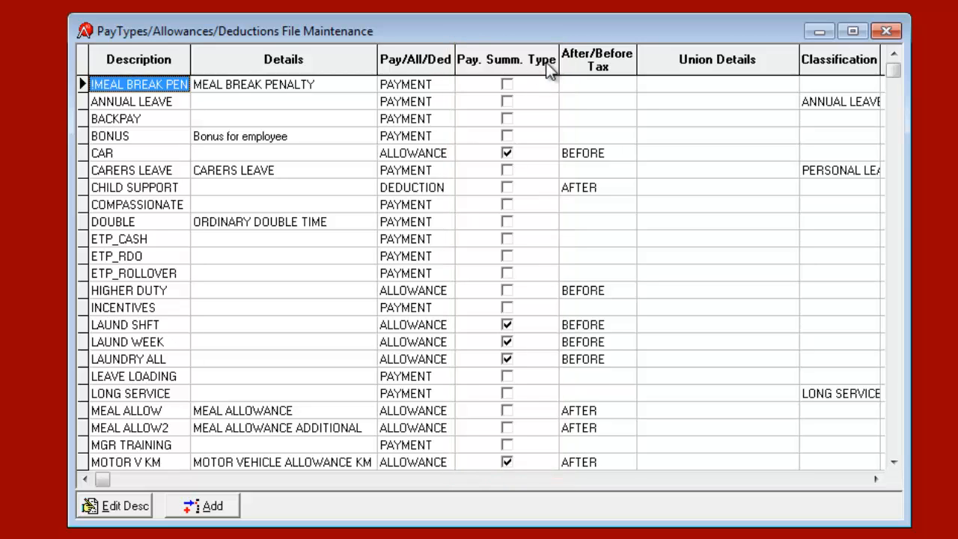
{"action": "mouse_move", "coordinate": [536, 69]}
{"action": "left_mouse_down"}
{"action": "mouse_move", "coordinate": [558, 86]}
{"action": "mouse_move", "coordinate": [364, 85]}
{"action": "mouse_move", "coordinate": [780, 93]}
{"action": "mouse_move", "coordinate": [528, 82]}
{"action": "left_mouse_up"}
{"action": "left_click", "coordinate": [483, 316]}
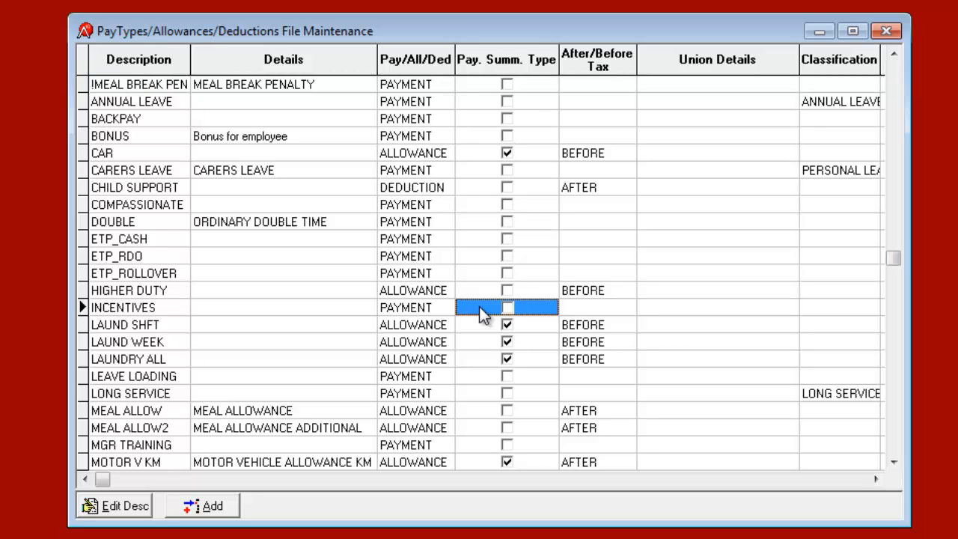
{"action": "key", "text": "Down"}
{"action": "key", "text": "Down"}
{"action": "key", "text": "Down"}
{"action": "key", "text": "Down"}
{"action": "key", "text": "Down"}
{"action": "key", "text": "Down"}
{"action": "key", "text": "Down"}
{"action": "key", "text": "Down"}
{"action": "key", "text": "Down"}
{"action": "key", "text": "Down"}
{"action": "key", "text": "Down"}
{"action": "key", "text": "Down"}
{"action": "key", "text": "Down"}
{"action": "key", "text": "Down"}
{"action": "key", "text": "Down"}
{"action": "key", "text": "Down"}
{"action": "key", "text": "Down"}
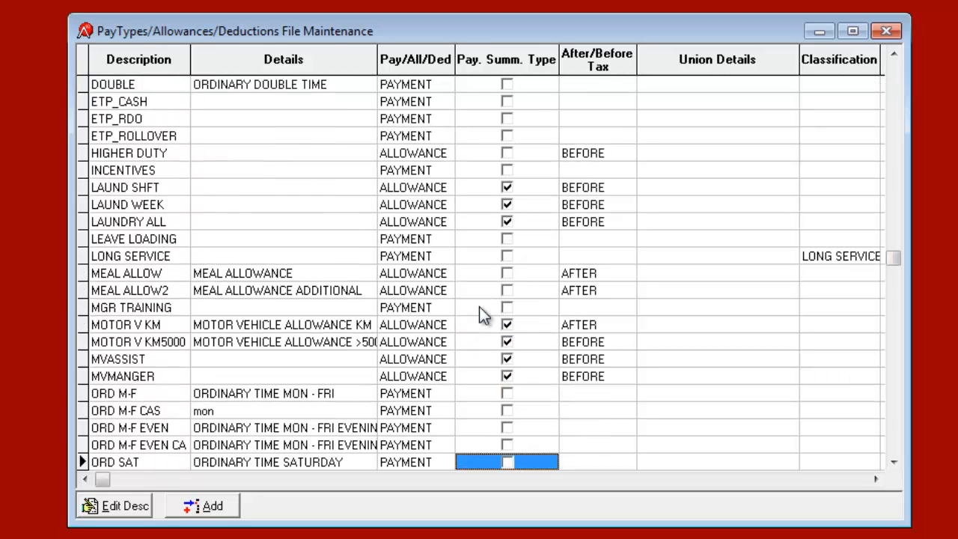
{"action": "key", "text": "Down"}
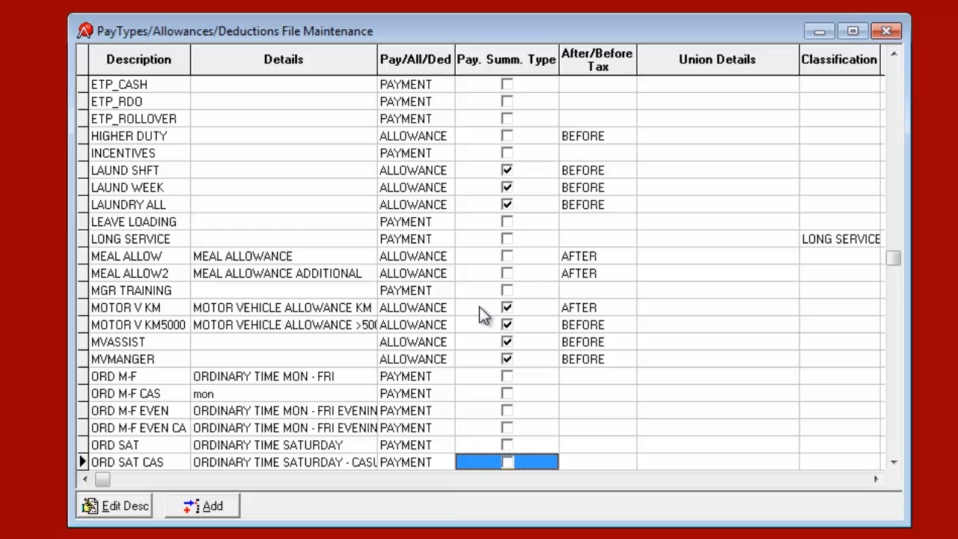
{"action": "key", "text": "Down"}
{"action": "key", "text": "Down"}
{"action": "key", "text": "Down"}
{"action": "key", "text": "Down"}
{"action": "key", "text": "Down"}
{"action": "key", "text": "Down"}
{"action": "key", "text": "Down"}
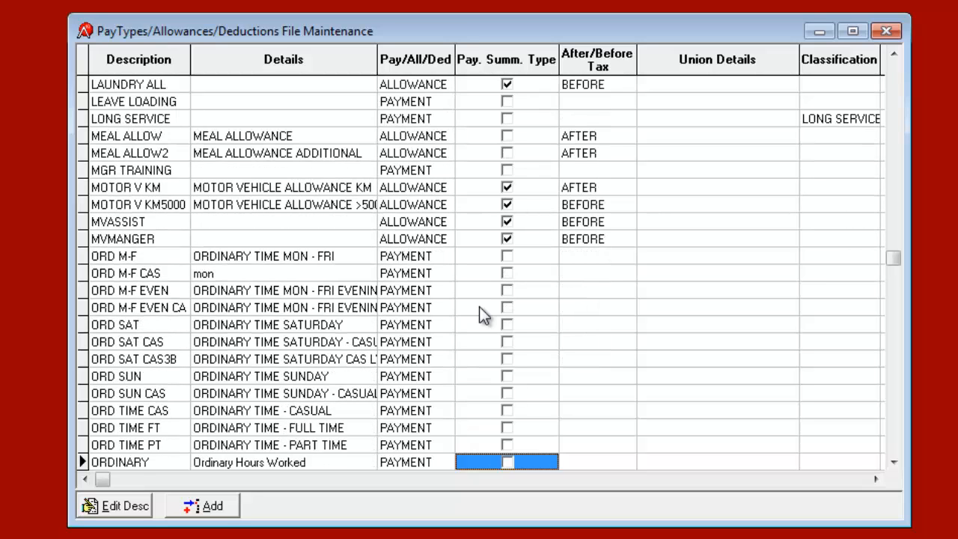
{"action": "key", "text": "Down"}
{"action": "key", "text": "Down"}
{"action": "key", "text": "Down"}
{"action": "key", "text": "Down"}
{"action": "key", "text": "Down"}
{"action": "key", "text": "Down"}
{"action": "key", "text": "Down"}
{"action": "key", "text": "Down"}
{"action": "key", "text": "Down"}
{"action": "key", "text": "Down"}
{"action": "key", "text": "Down"}
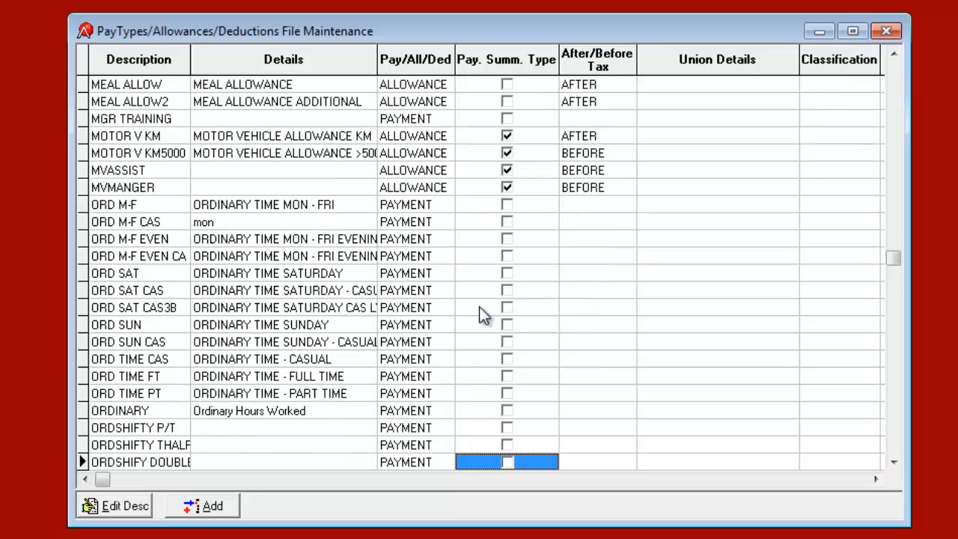
{"action": "key", "text": "Down"}
{"action": "key", "text": "Down"}
{"action": "key", "text": "Down"}
{"action": "key", "text": "Down"}
{"action": "key", "text": "Down"}
{"action": "key", "text": "Down"}
{"action": "key", "text": "Down"}
{"action": "key", "text": "Down"}
{"action": "key", "text": "Down"}
{"action": "key", "text": "Down"}
{"action": "key", "text": "Down"}
{"action": "key", "text": "Down"}
{"action": "key", "text": "Down"}
{"action": "key", "text": "Down"}
{"action": "key", "text": "Down"}
{"action": "key", "text": "Down"}
{"action": "key", "text": "Down"}
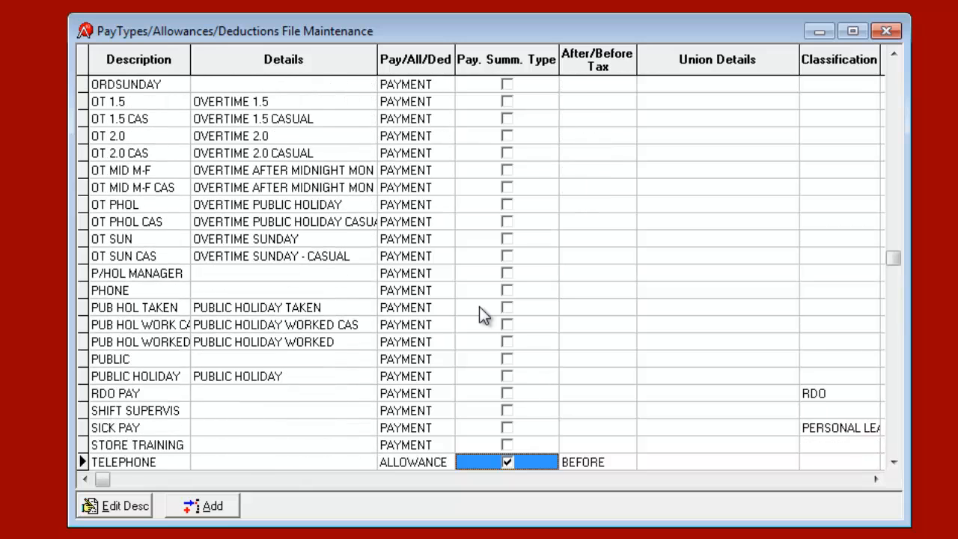
{"action": "key", "text": "Down"}
{"action": "key", "text": "Down"}
{"action": "key", "text": "Down"}
{"action": "key", "text": "Down"}
{"action": "key", "text": "Down"}
{"action": "key", "text": "Down"}
{"action": "key", "text": "Down"}
{"action": "key", "text": "Down"}
{"action": "key", "text": "Down"}
{"action": "key", "text": "Down"}
{"action": "key", "text": "Down"}
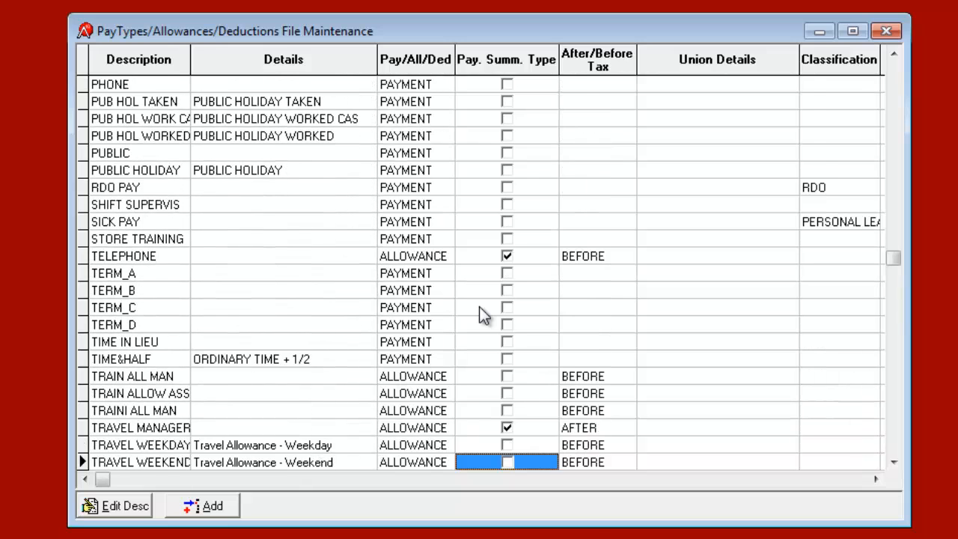
{"action": "key", "text": "Down"}
{"action": "key", "text": "Down"}
{"action": "key", "text": "Down"}
{"action": "key", "text": "Down"}
{"action": "key", "text": "Down"}
{"action": "key", "text": "Down"}
{"action": "key", "text": "Down"}
{"action": "key", "text": "Down"}
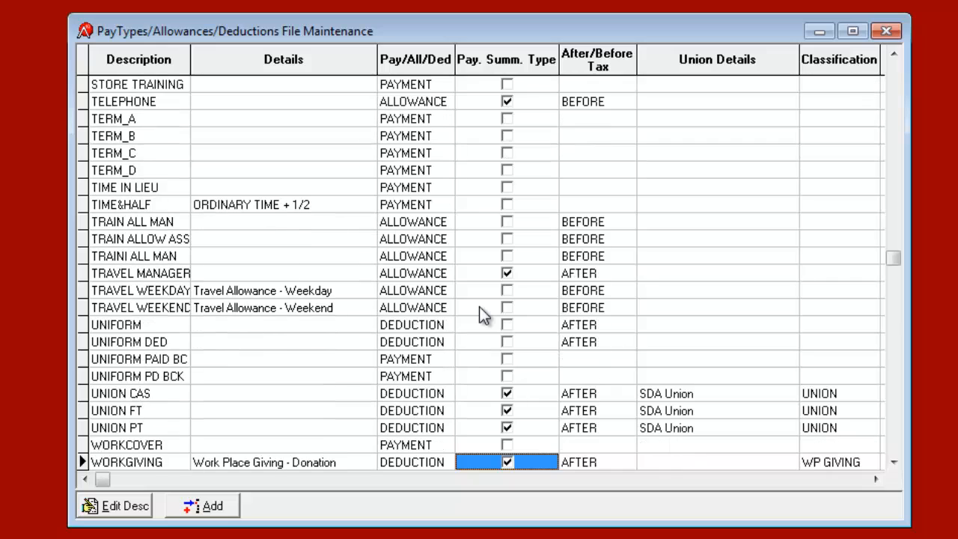
{"action": "key", "text": "Up"}
{"action": "key", "text": "Up"}
{"action": "key", "text": "Up"}
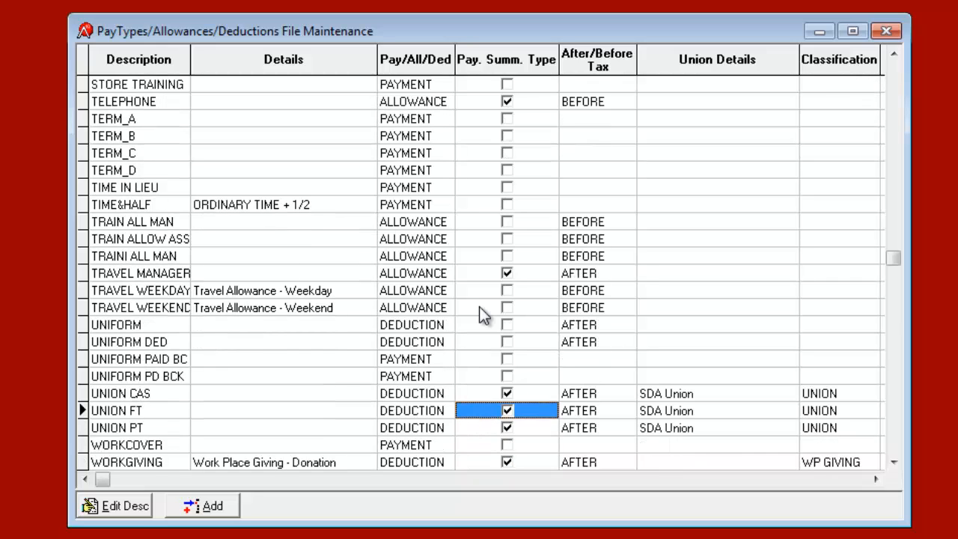
{"action": "key", "text": "Up"}
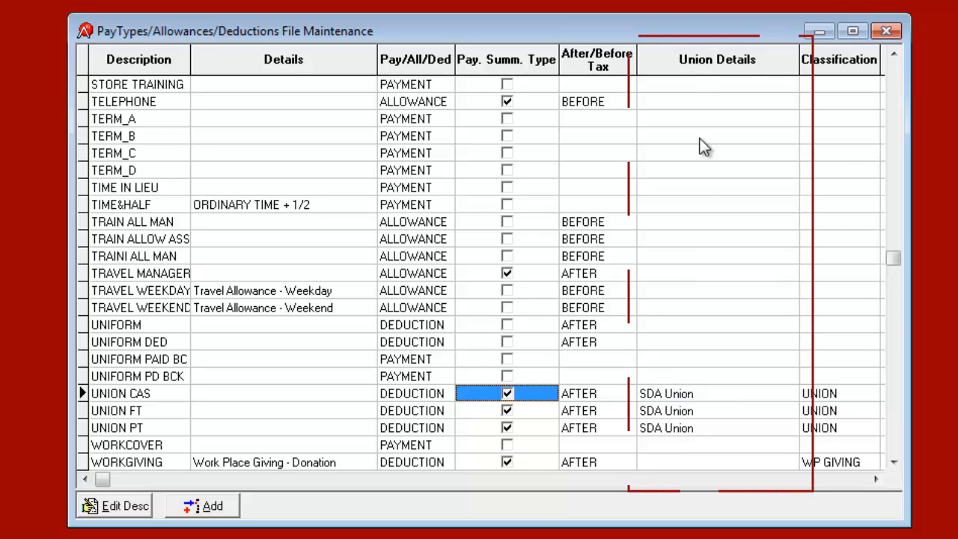
Step: Inspect the UNION CAS details without changes, then select the UNION FT and UNION PT entries
{"action": "double_click", "coordinate": [707, 396]}
{"action": "left_click", "coordinate": [289, 132]}
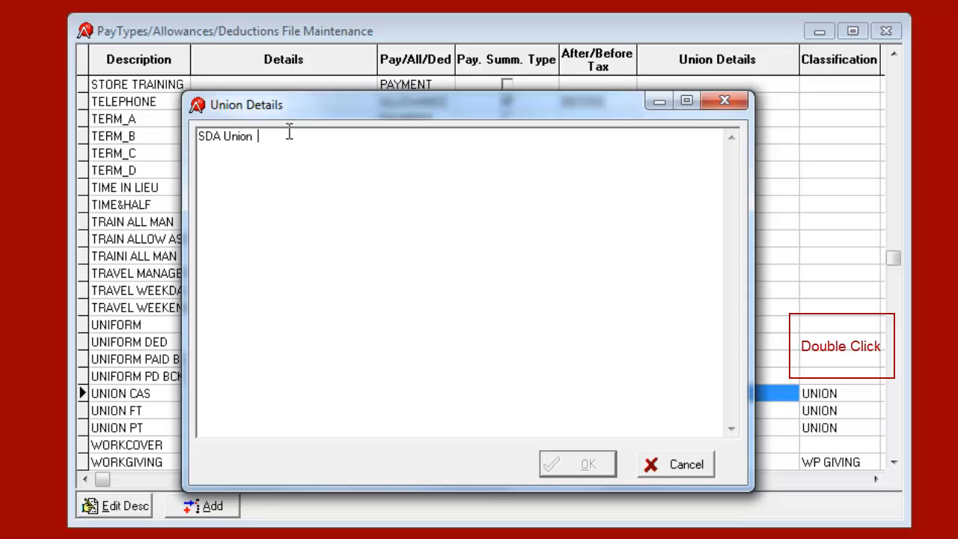
{"action": "left_click", "coordinate": [678, 464]}
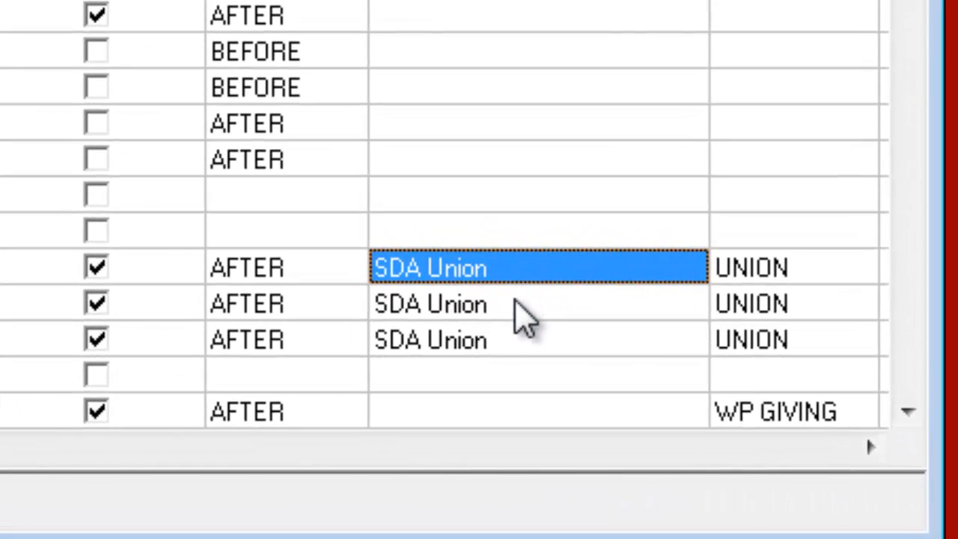
{"action": "left_click", "coordinate": [511, 307]}
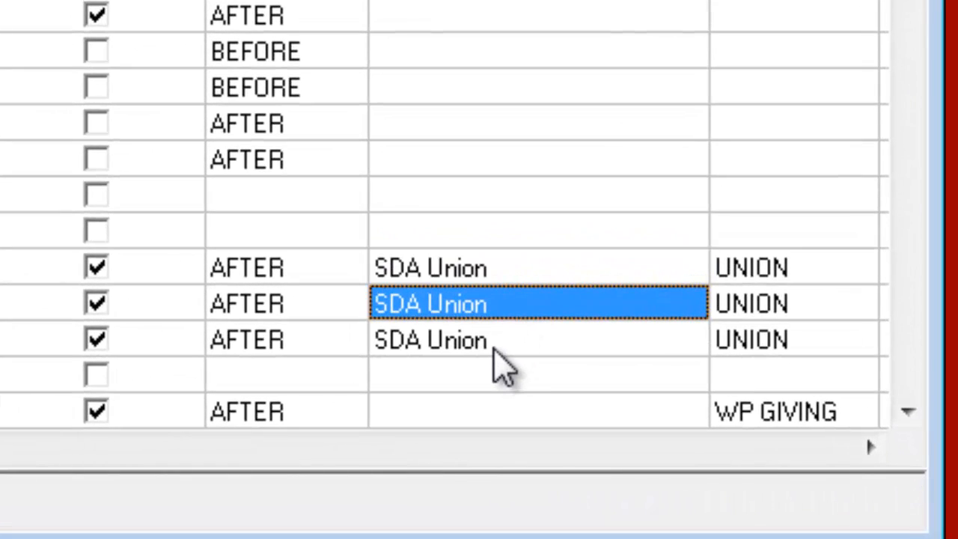
{"action": "left_click", "coordinate": [496, 349]}
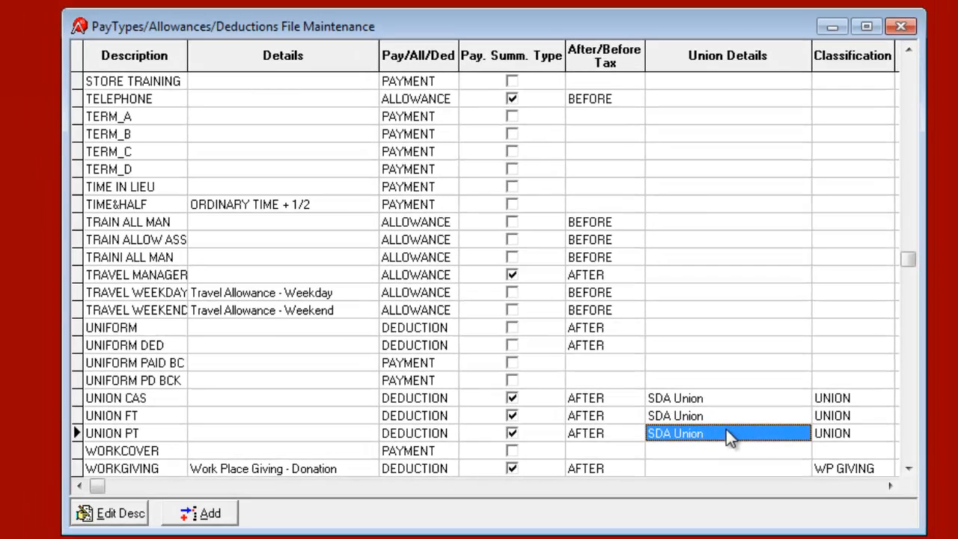
Step: Keep UNION CAS classified as UNION, then scroll down and select the WORKGIVING donation entry
{"action": "left_click", "coordinate": [877, 397]}
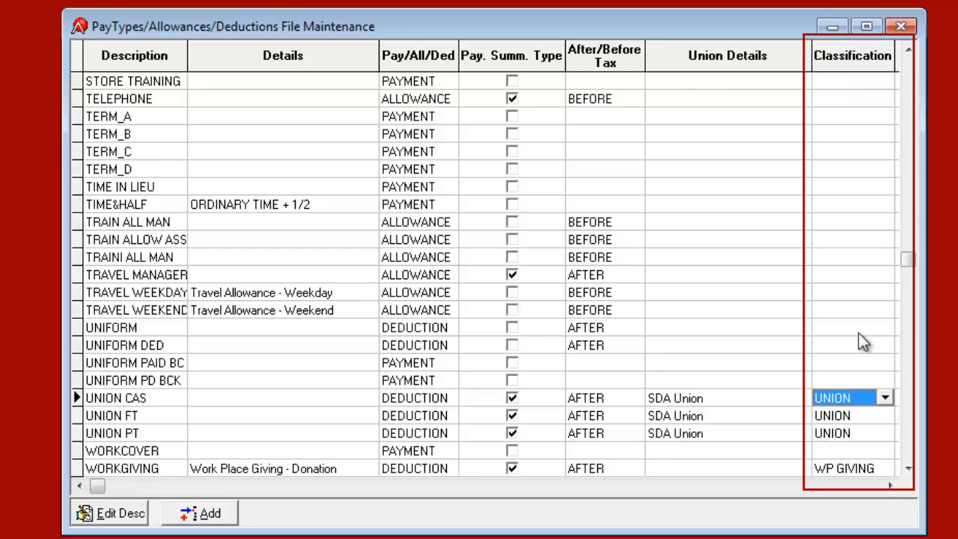
{"action": "left_click", "coordinate": [887, 400]}
{"action": "left_click", "coordinate": [888, 400]}
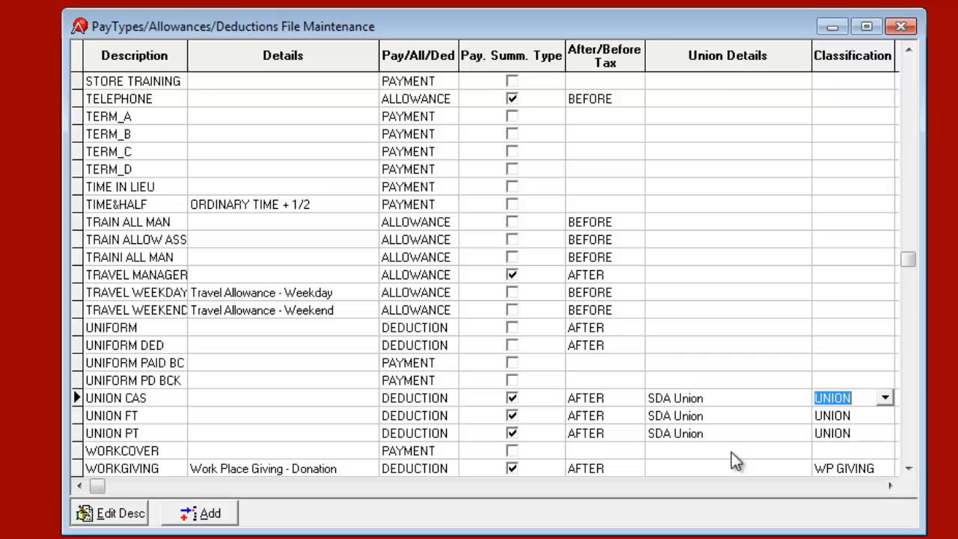
{"action": "left_click", "coordinate": [732, 450]}
{"action": "left_click", "coordinate": [908, 469]}
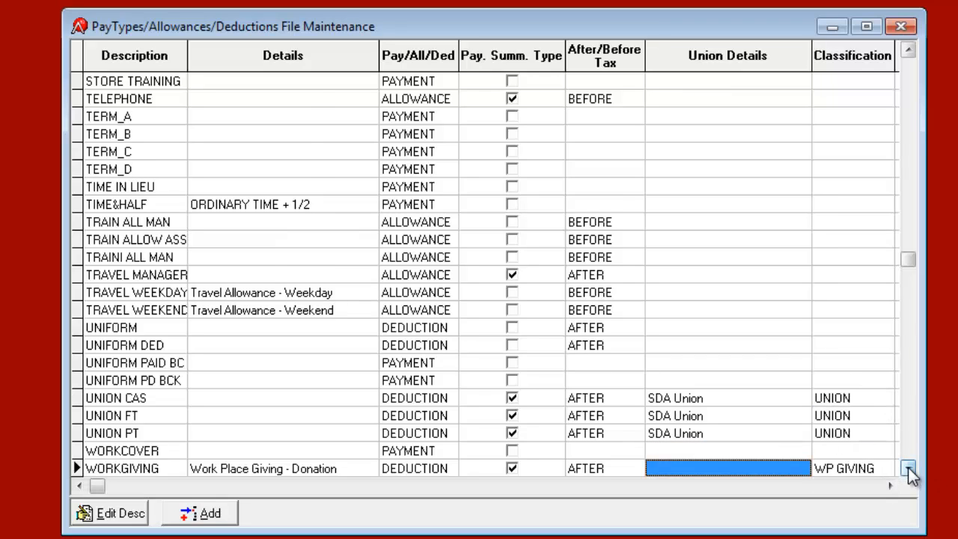
{"action": "left_click", "coordinate": [909, 472]}
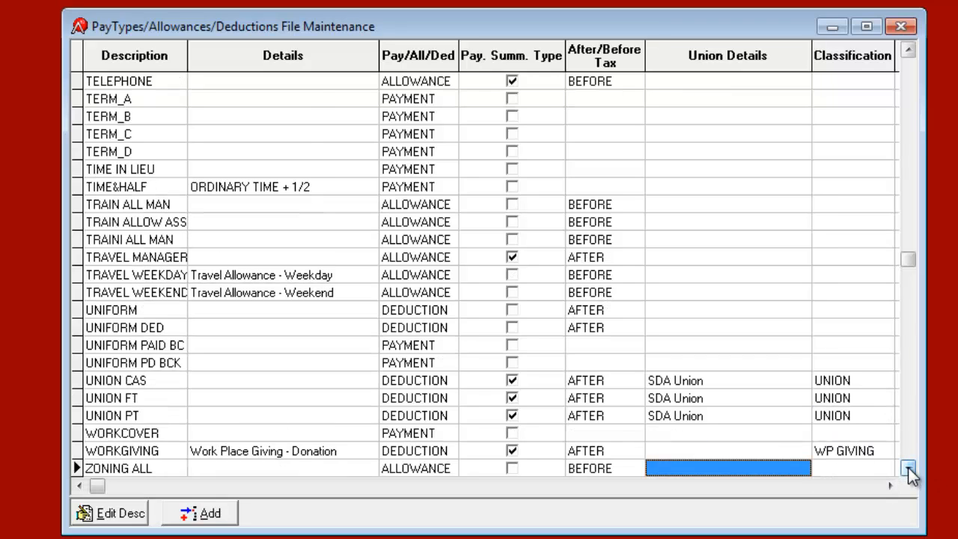
{"action": "left_click", "coordinate": [319, 453]}
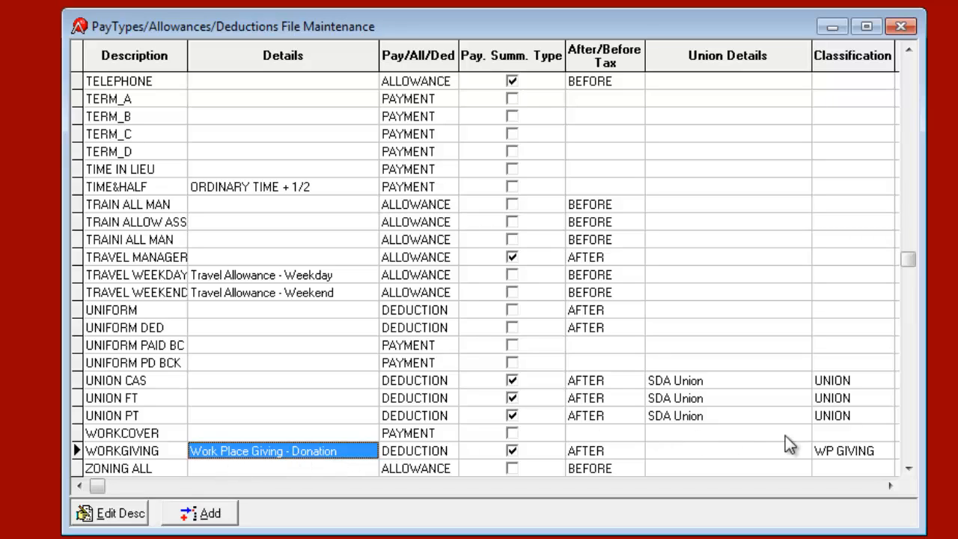
Step: Leave WORKGIVING's classification as WP GIVING and close the pay types list
{"action": "left_click", "coordinate": [870, 451]}
{"action": "left_click", "coordinate": [885, 450]}
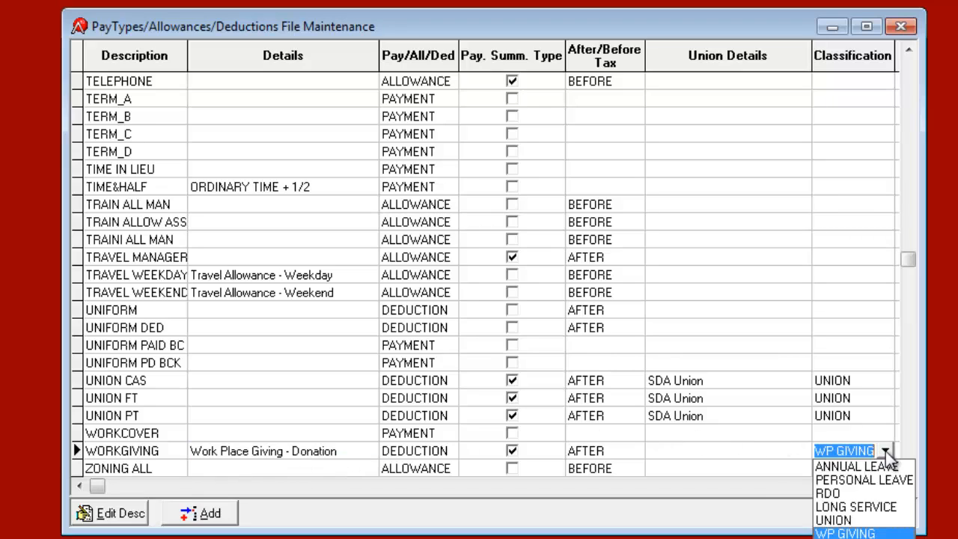
{"action": "left_click", "coordinate": [886, 451]}
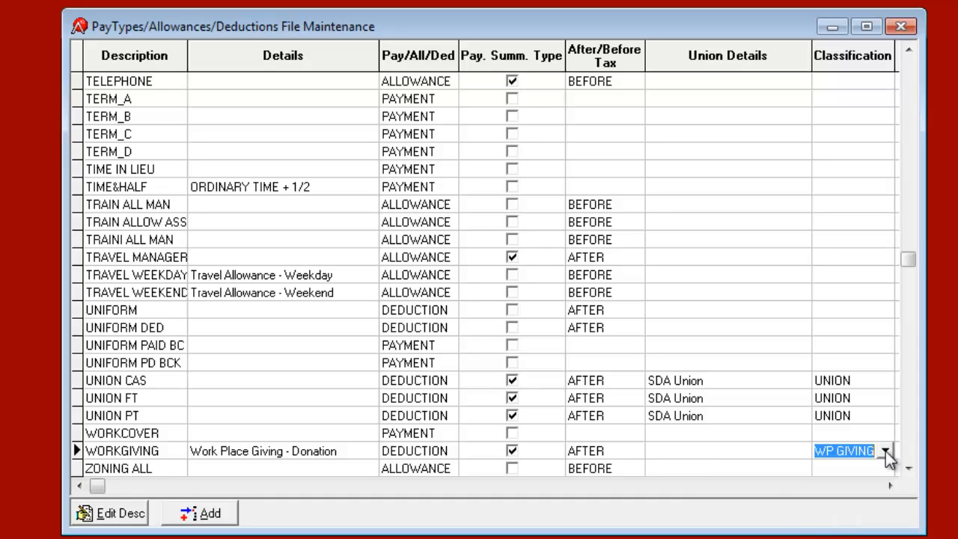
{"action": "key", "text": "Up"}
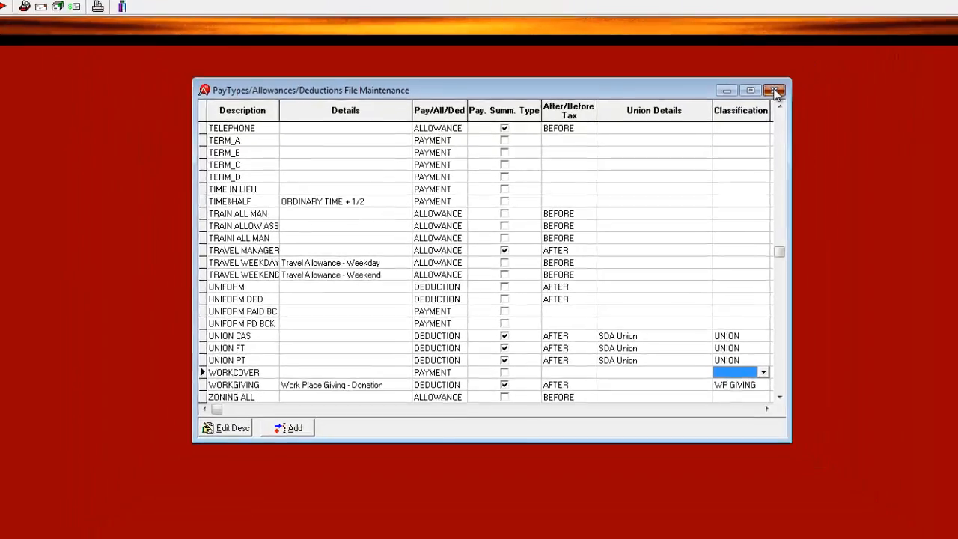
{"action": "left_click", "coordinate": [775, 91]}
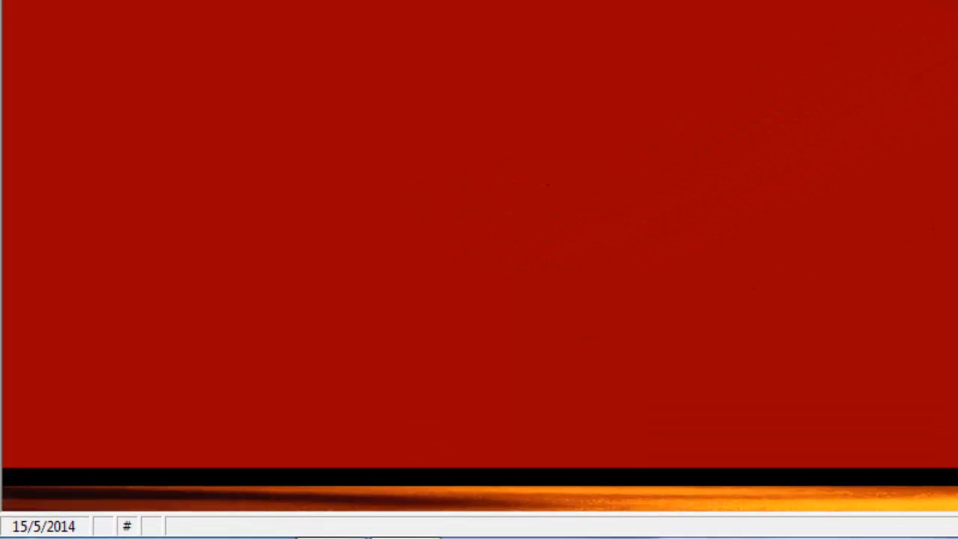
Step: Enter 30/06/2014 as the new system date and confirm it
{"action": "double_click", "coordinate": [51, 528]}
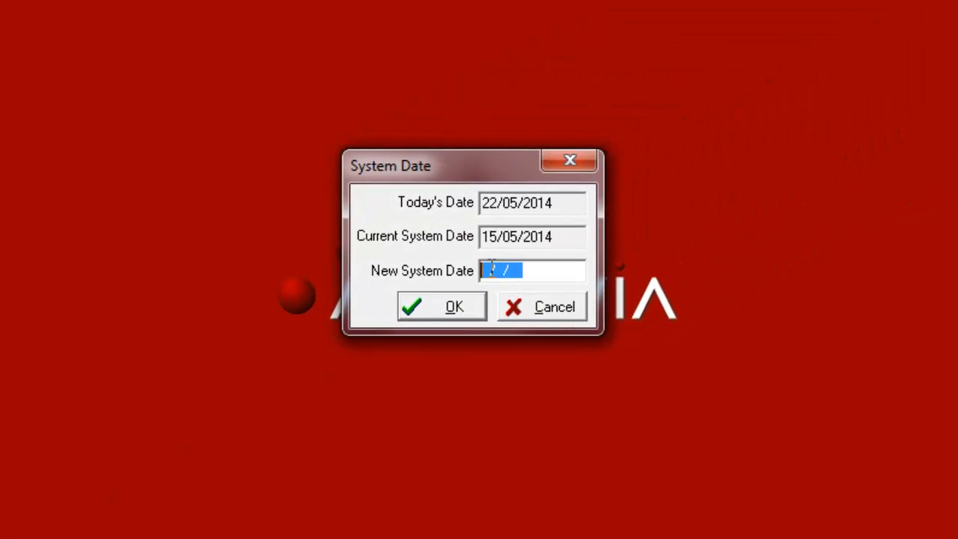
{"action": "type", "text": "30/06/"}
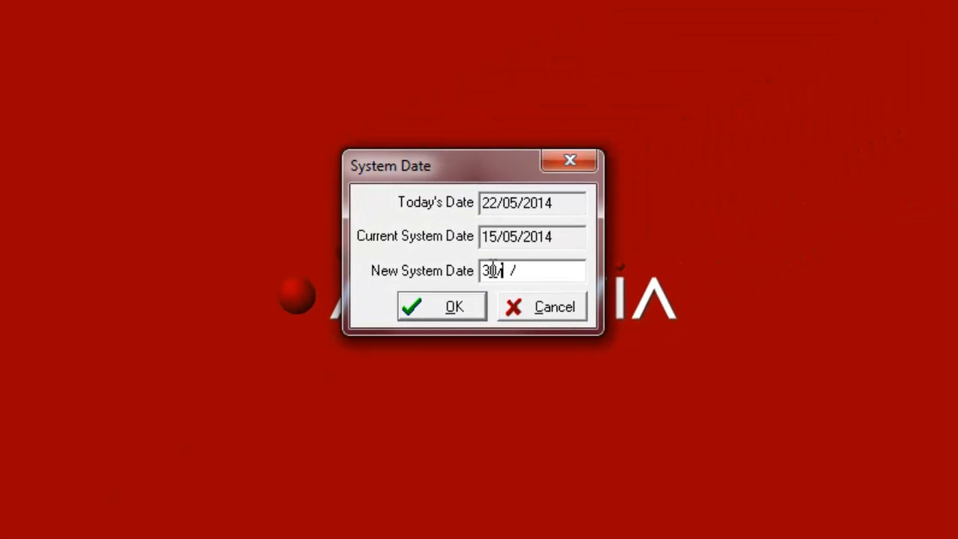
{"action": "type", "text": "2014"}
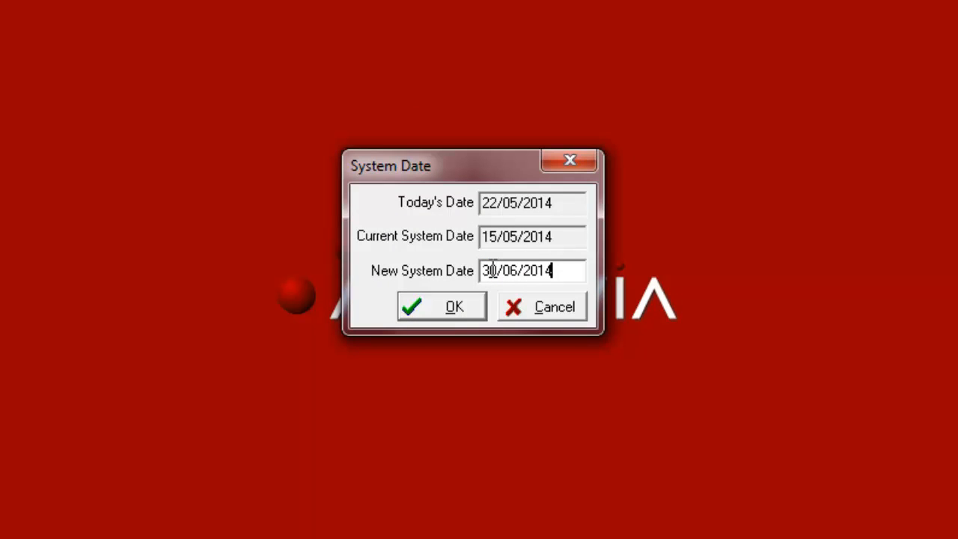
{"action": "left_click", "coordinate": [454, 305]}
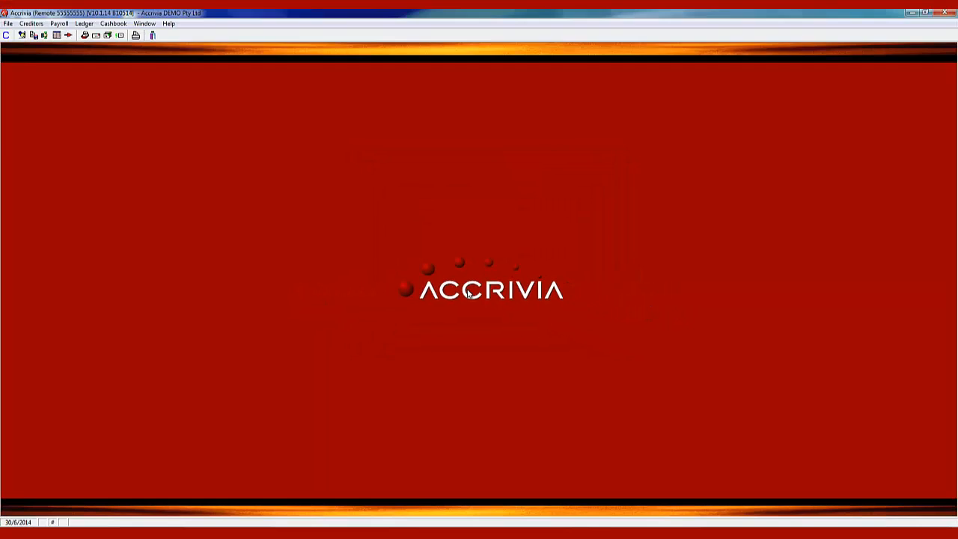
Step: Run the system balance check with Creditors and two General Ledger checks excluded, Payroll kept
{"action": "left_click", "coordinate": [7, 23]}
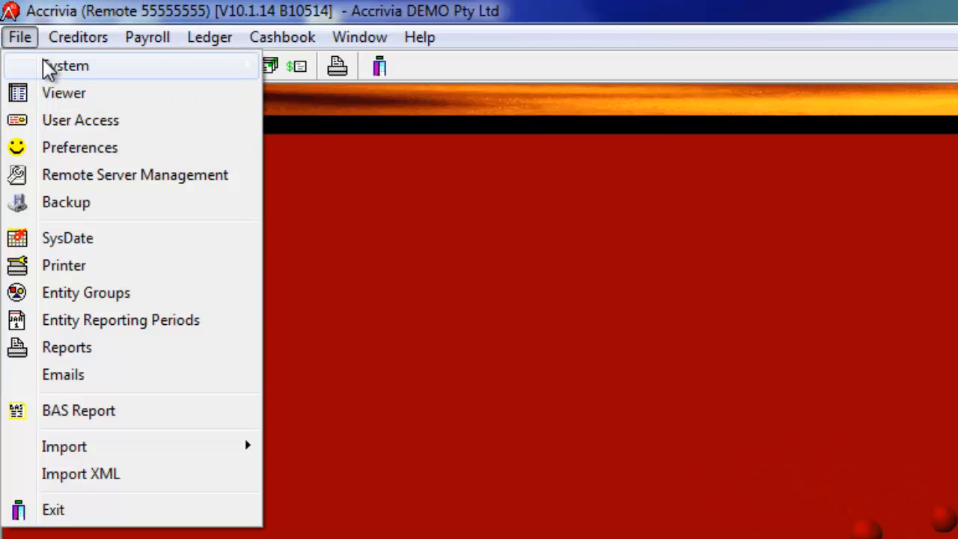
{"action": "mouse_move", "coordinate": [48, 69]}
{"action": "left_click", "coordinate": [308, 96]}
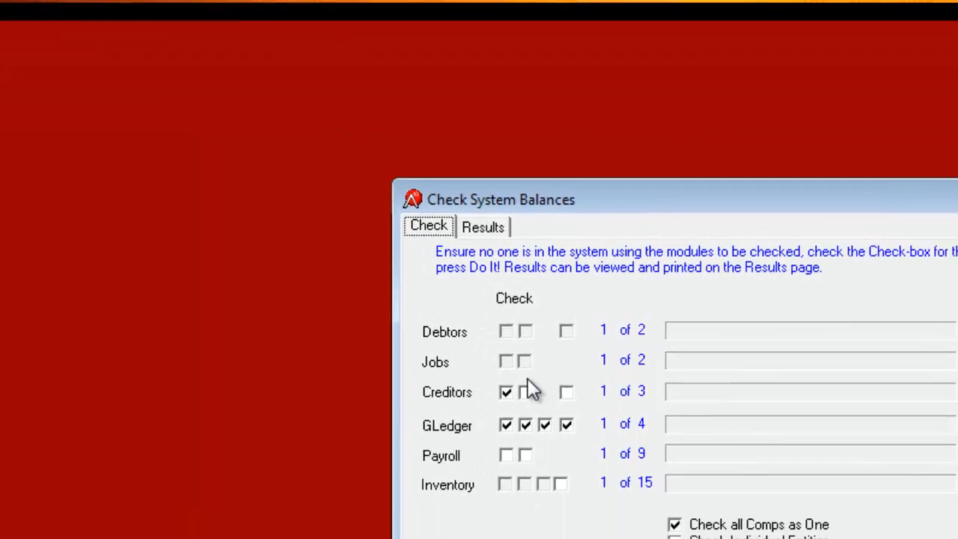
{"action": "left_click", "coordinate": [732, 517]}
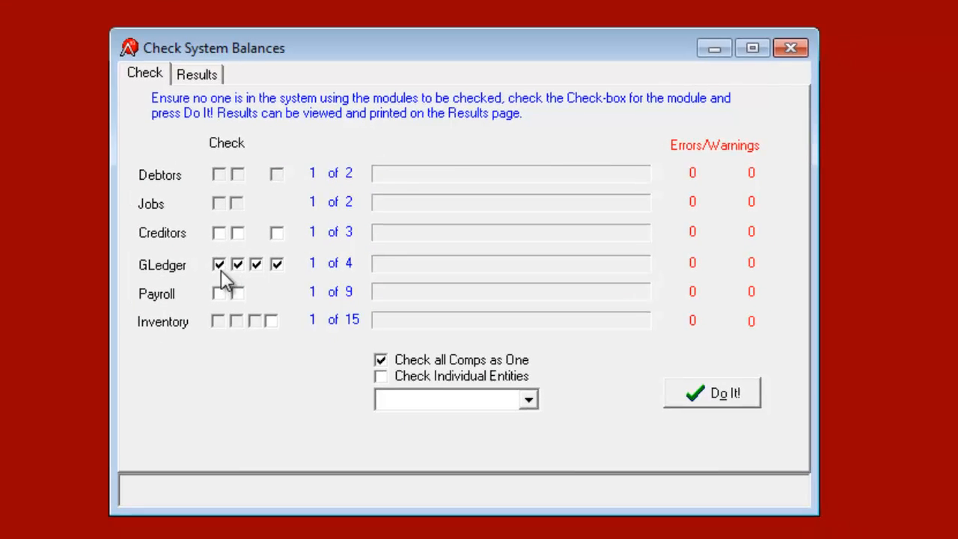
{"action": "left_click", "coordinate": [238, 265]}
{"action": "left_click", "coordinate": [276, 265]}
{"action": "left_click", "coordinate": [711, 398]}
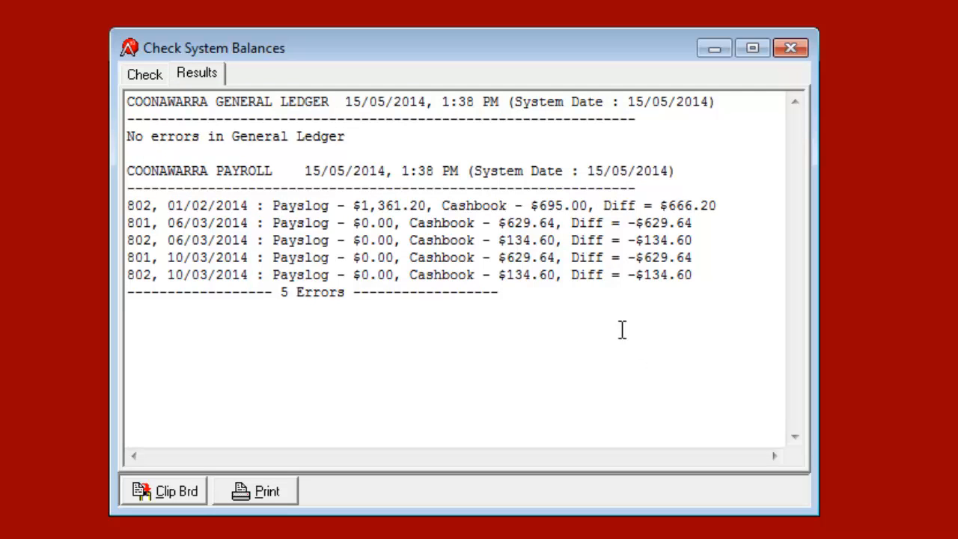
Step: Highlight the General Ledger no-errors line and the five payroll differences, then close the results
{"action": "left_click_drag", "start_coordinate": [382, 136], "coordinate": [119, 139]}
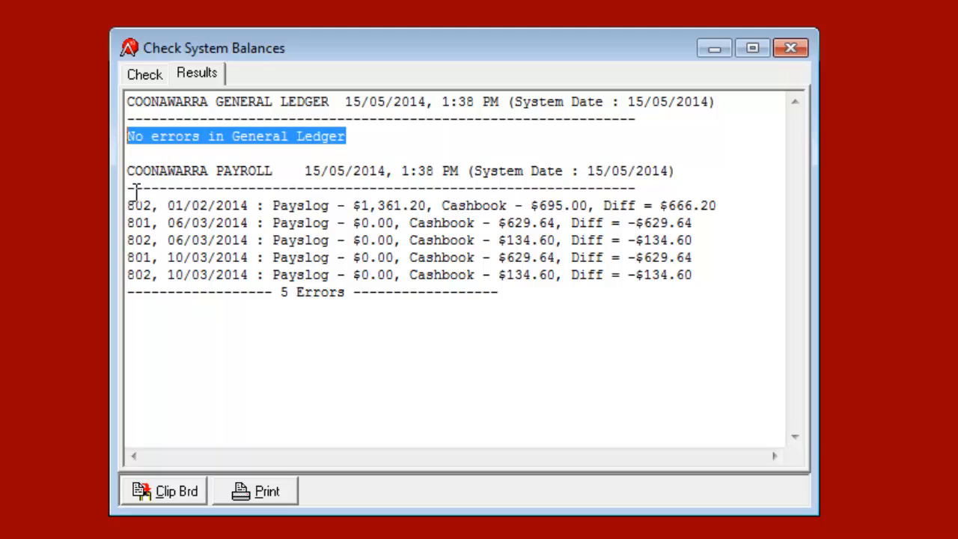
{"action": "left_click_drag", "start_coordinate": [127, 206], "coordinate": [714, 279]}
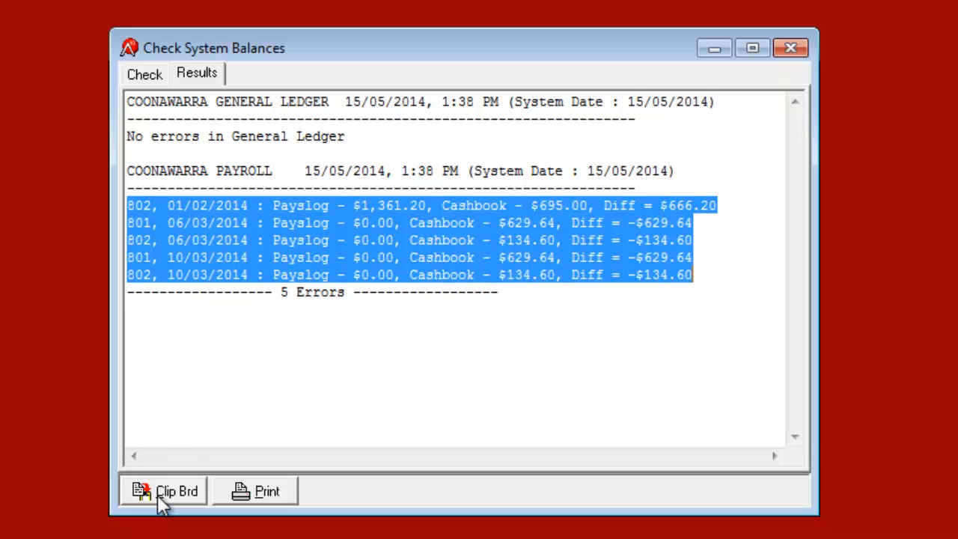
{"action": "left_click", "coordinate": [791, 56]}
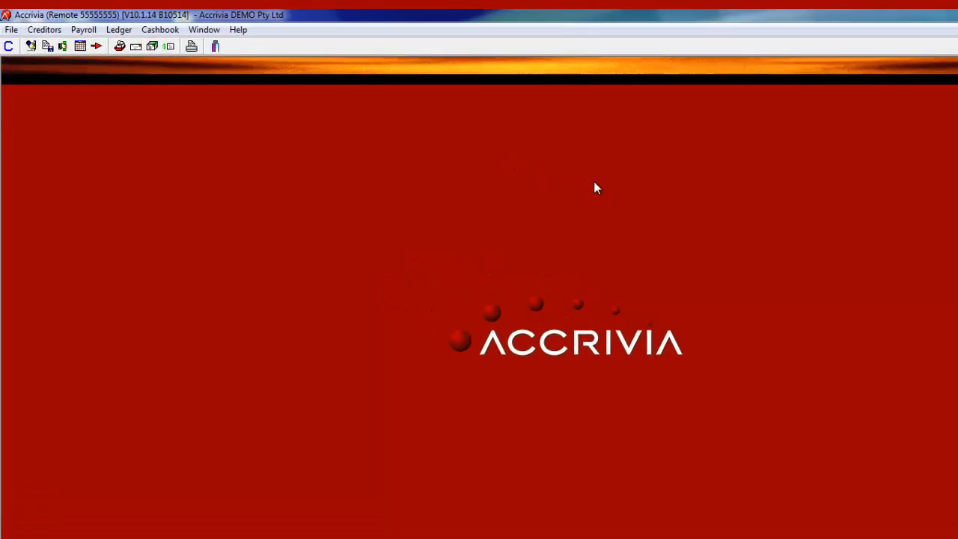
Step: Pick Payroll > Pay-Emp > Employee Summary Totals with dates 01/07/2013 to 30/06/2014
{"action": "left_click", "coordinate": [286, 58]}
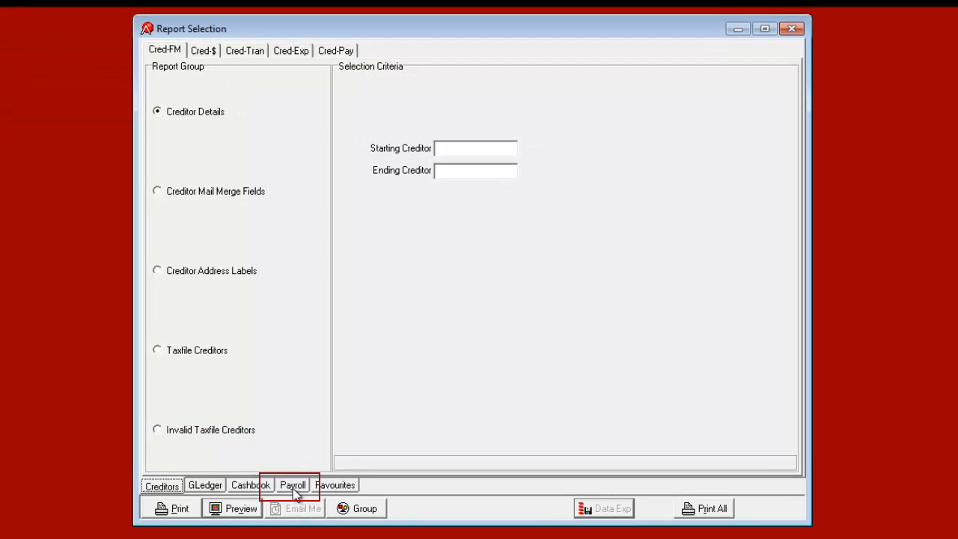
{"action": "left_click", "coordinate": [293, 486]}
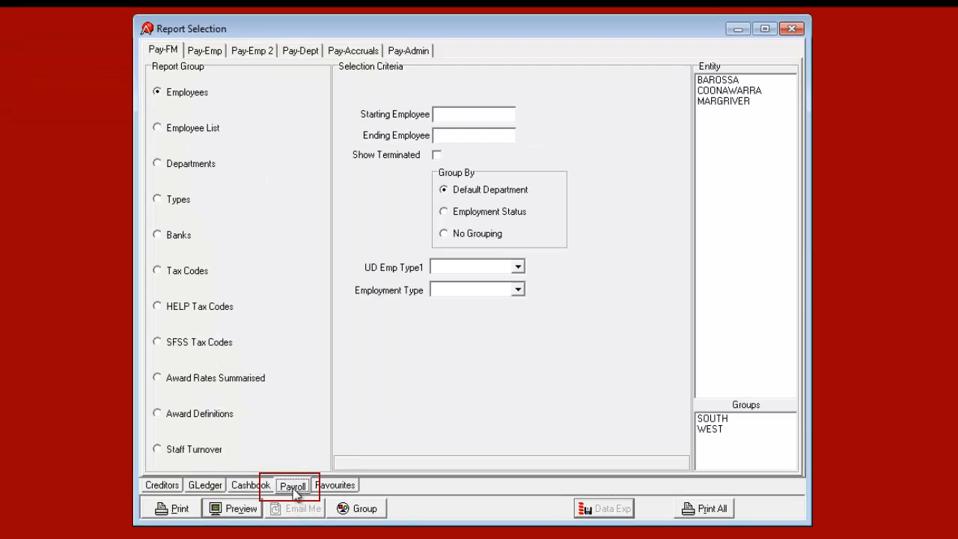
{"action": "left_click", "coordinate": [212, 60]}
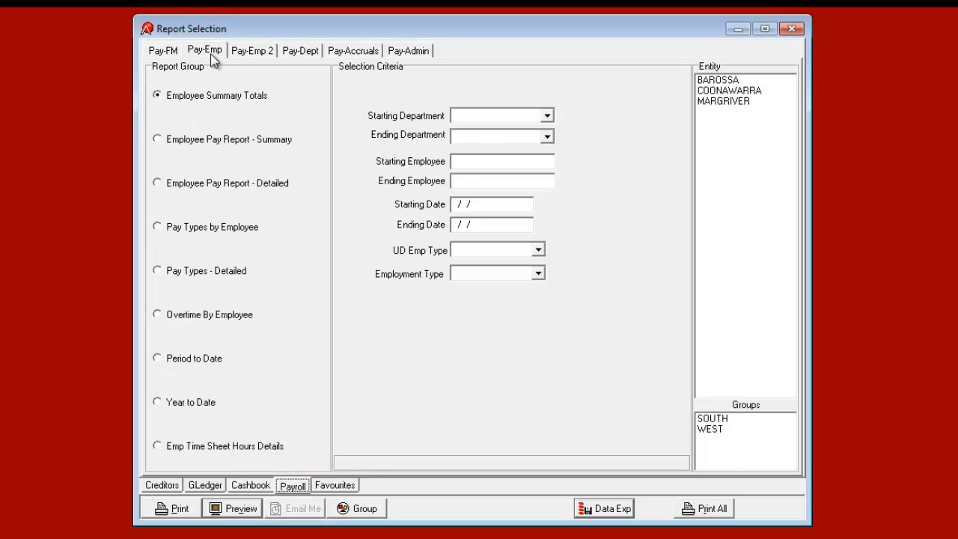
{"action": "left_click", "coordinate": [208, 105]}
{"action": "left_click", "coordinate": [488, 206]}
{"action": "type", "text": "0107"}
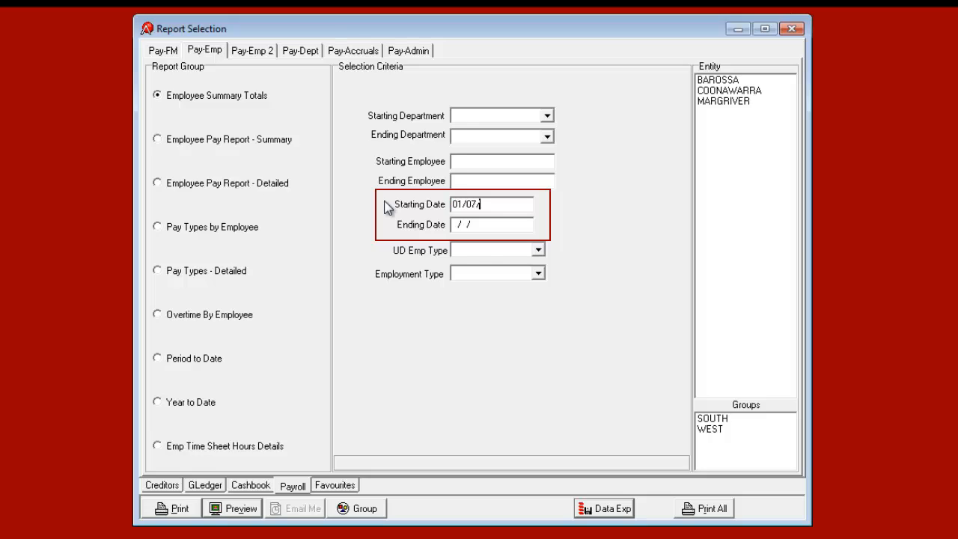
{"action": "type", "text": "2013"}
{"action": "left_click", "coordinate": [492, 229]}
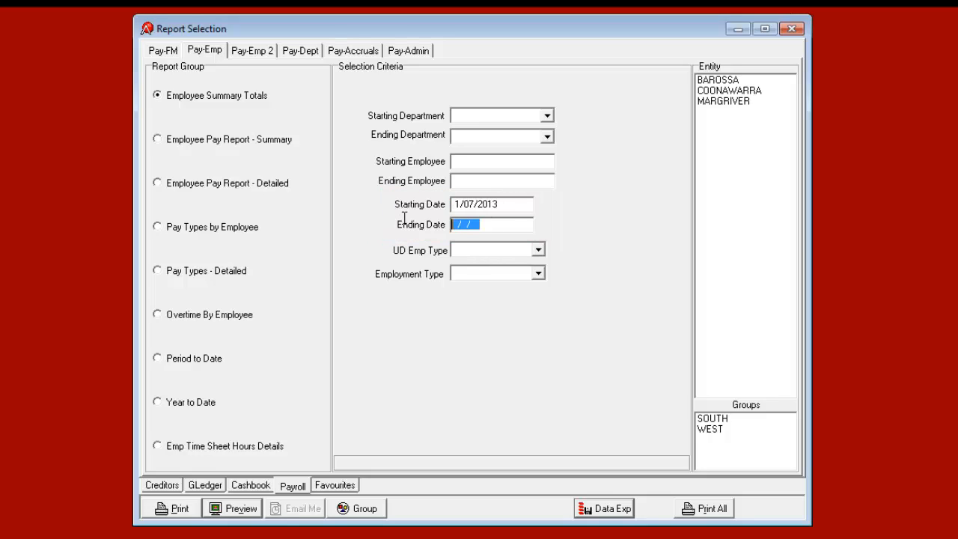
{"action": "type", "text": "30/62/0"}
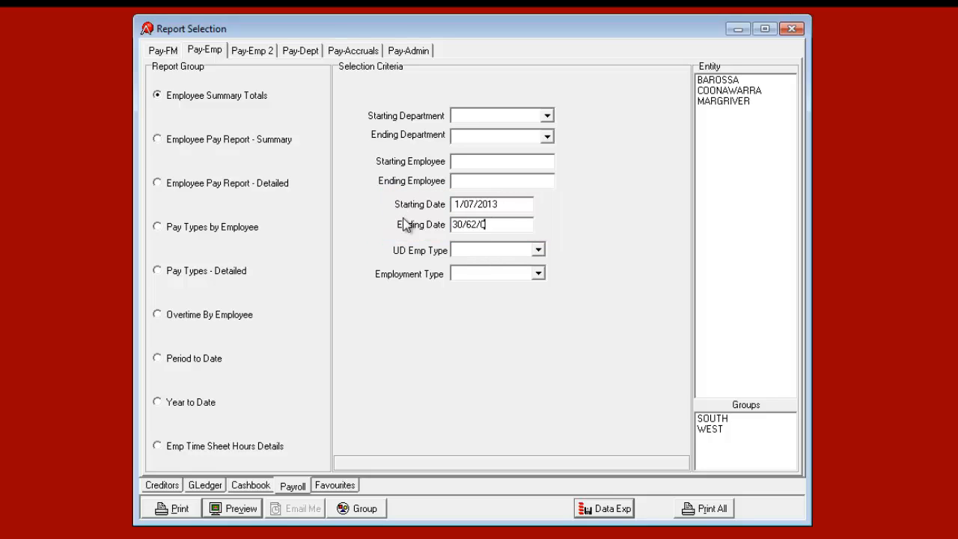
{"action": "type", "text": "1"}
{"action": "key", "text": "BackSpace"}
{"action": "key", "text": "BackSpace"}
{"action": "key", "text": "BackSpace"}
{"action": "type", "text": "062014"}
Step: Preview the Employee Summary Totals report and then the Year to Date report
{"action": "left_click", "coordinate": [249, 511]}
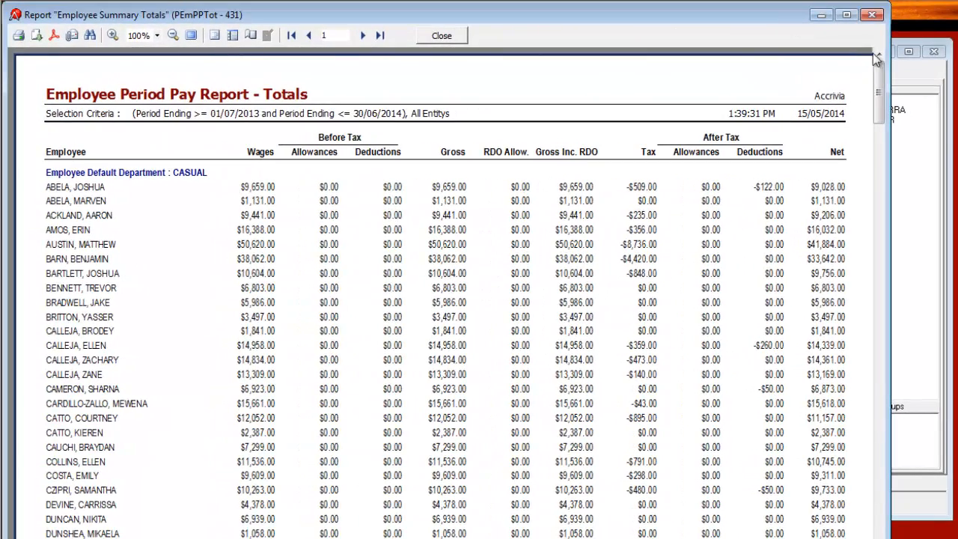
{"action": "left_click", "coordinate": [930, 142]}
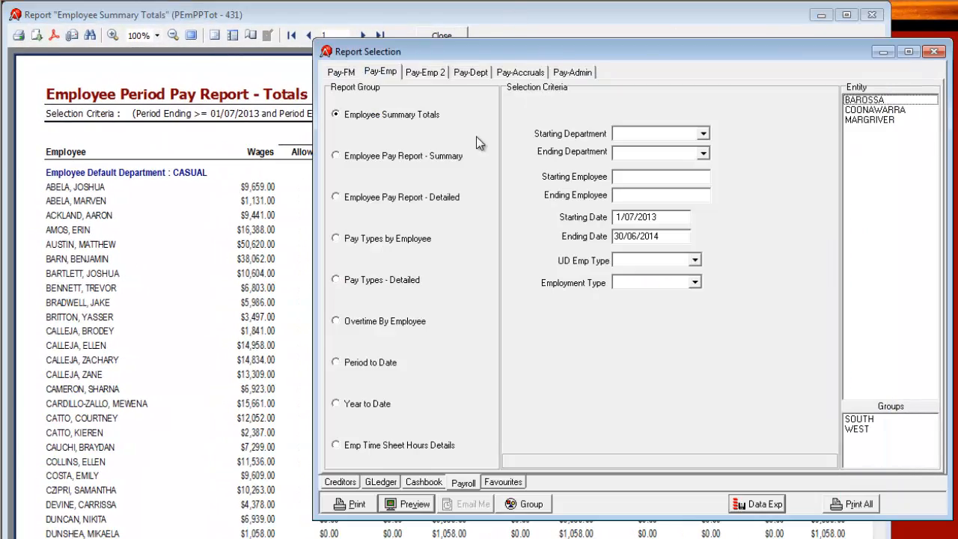
{"action": "left_click", "coordinate": [373, 406]}
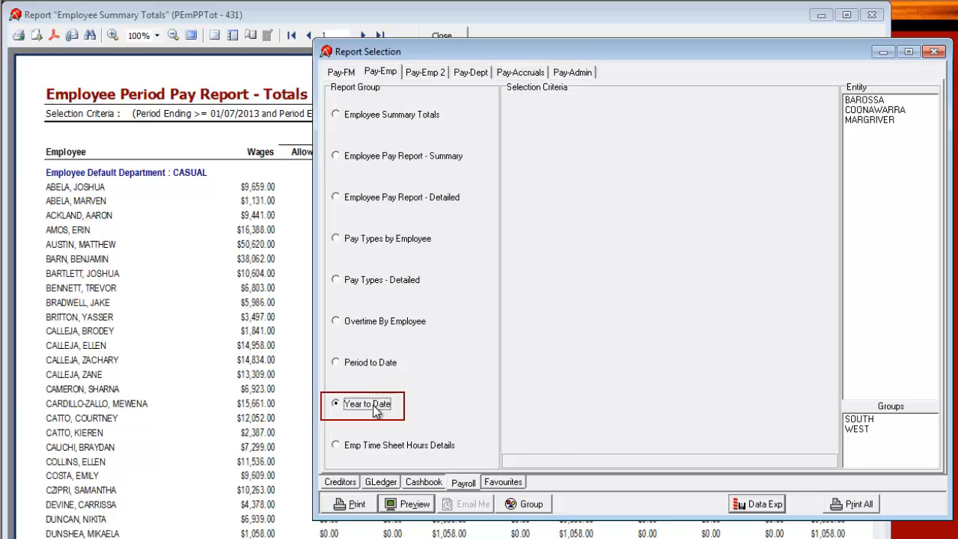
{"action": "left_click", "coordinate": [410, 504]}
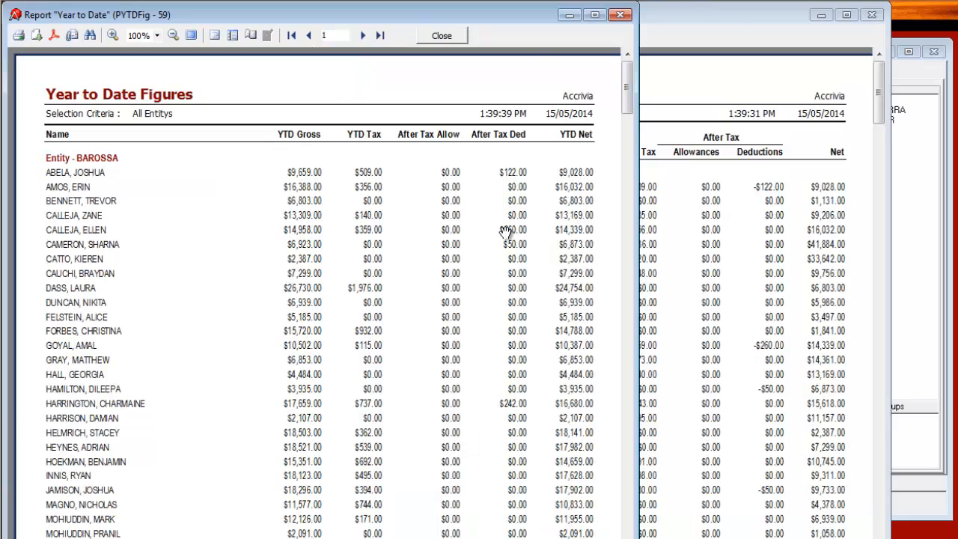
Step: Tile both previews, compare their $1,580,677.20 net grand totals, and minimise Year to Date
{"action": "left_click_drag", "start_coordinate": [512, 28], "coordinate": [853, 22]}
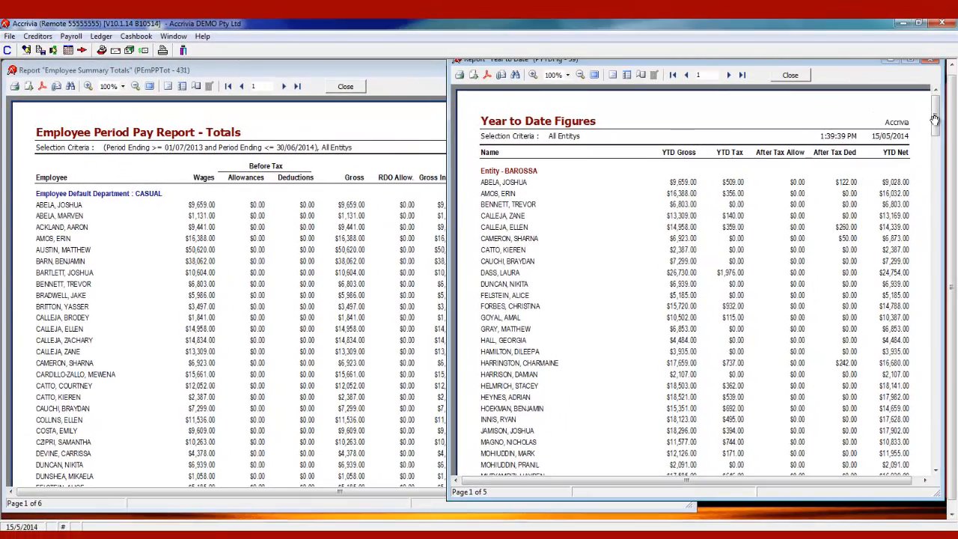
{"action": "left_click_drag", "start_coordinate": [949, 114], "coordinate": [936, 445]}
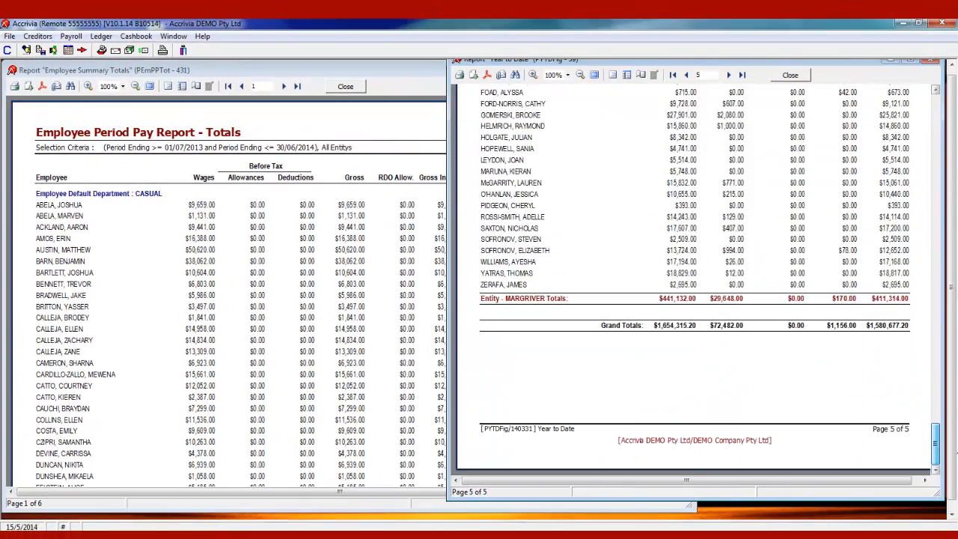
{"action": "left_click", "coordinate": [176, 144]}
{"action": "left_click_drag", "start_coordinate": [687, 145], "coordinate": [690, 471]}
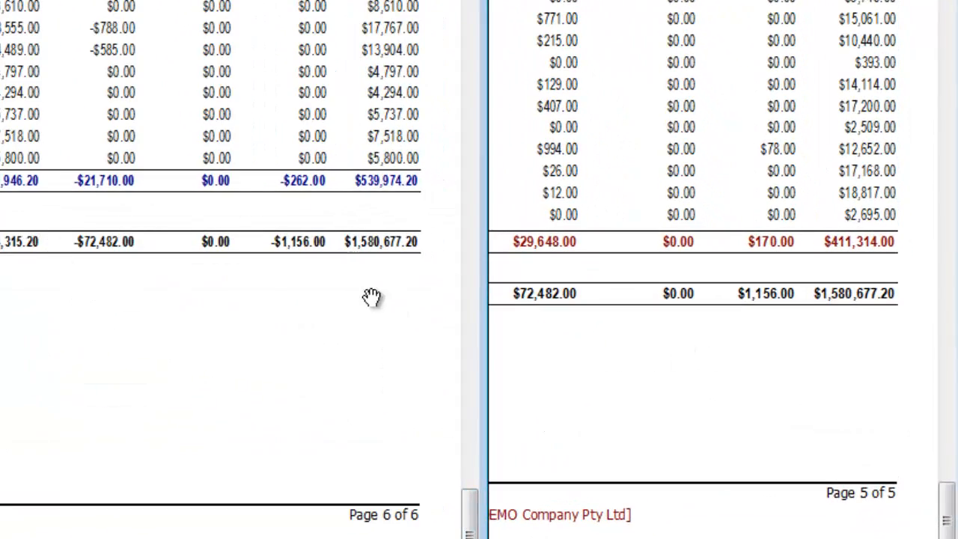
{"action": "left_click", "coordinate": [873, 304]}
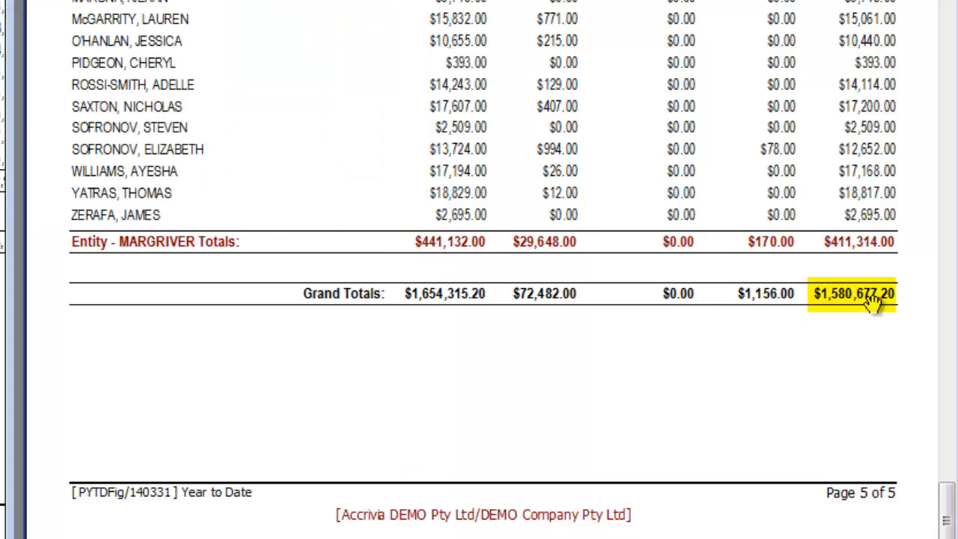
{"action": "left_click", "coordinate": [3, 253]}
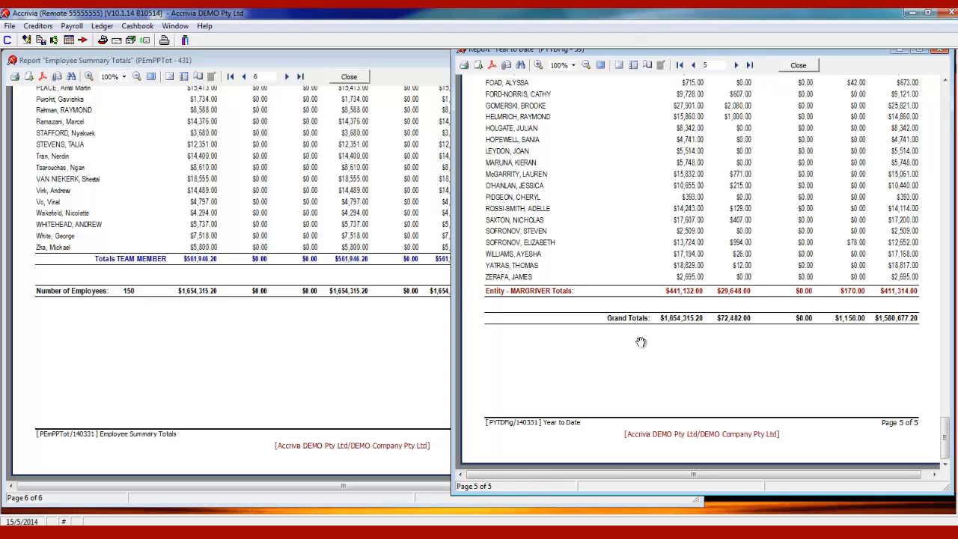
{"action": "left_click", "coordinate": [899, 49]}
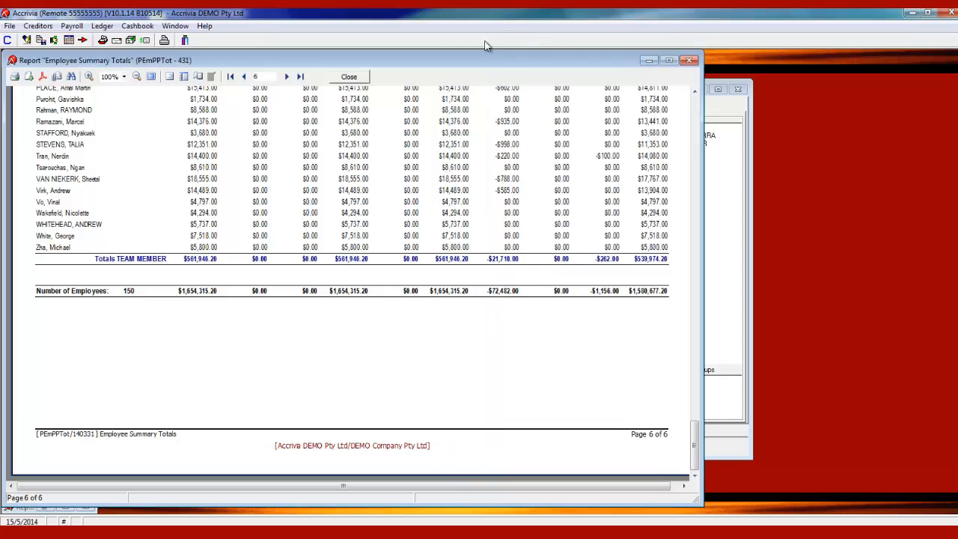
Step: Choose the GLedger Postings - Summary by Module report with dates 01/07/2013 to 30/06/2014
{"action": "left_click", "coordinate": [649, 63]}
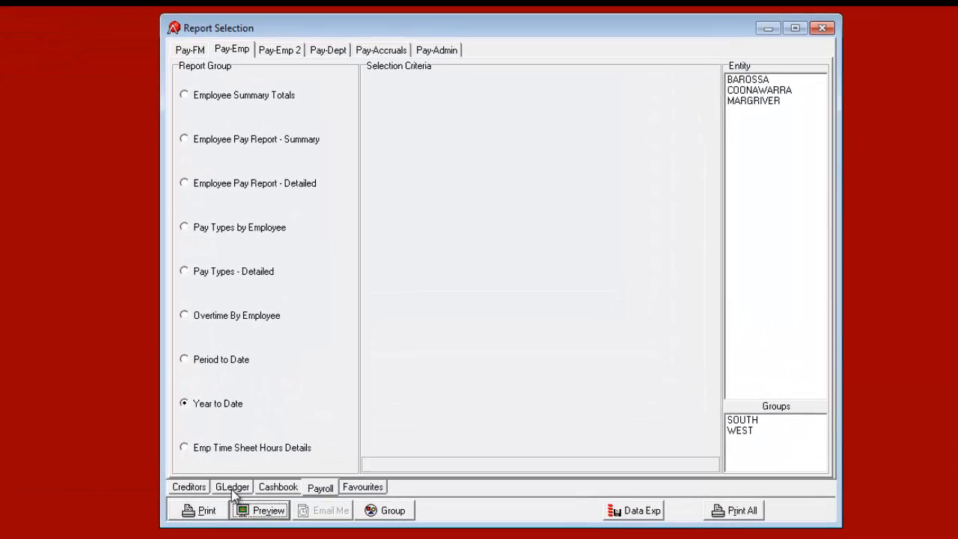
{"action": "left_click", "coordinate": [233, 487]}
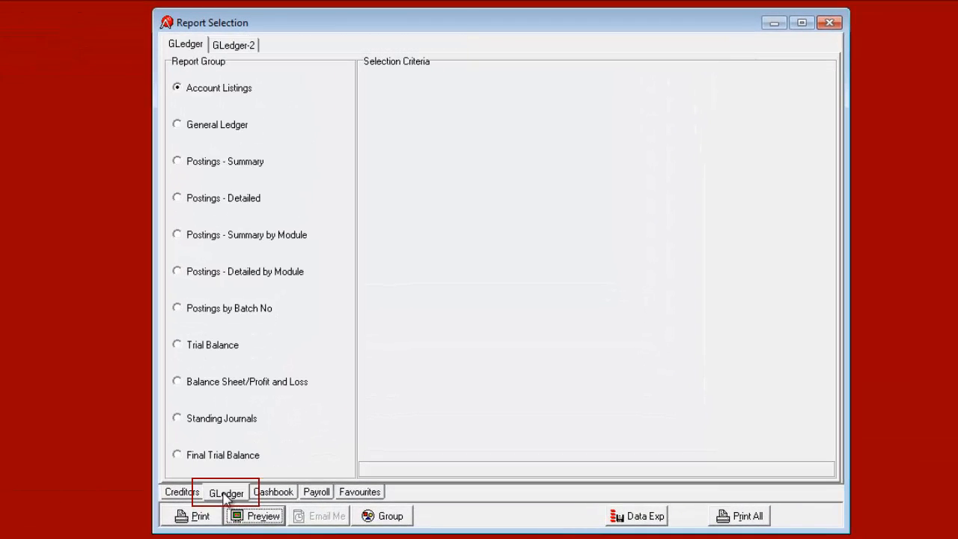
{"action": "left_click", "coordinate": [236, 241]}
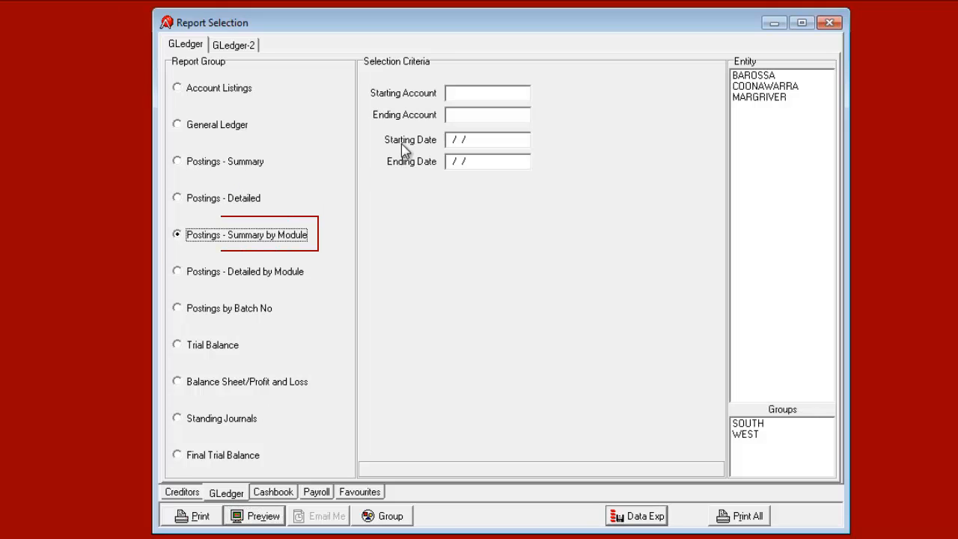
{"action": "left_click", "coordinate": [453, 140]}
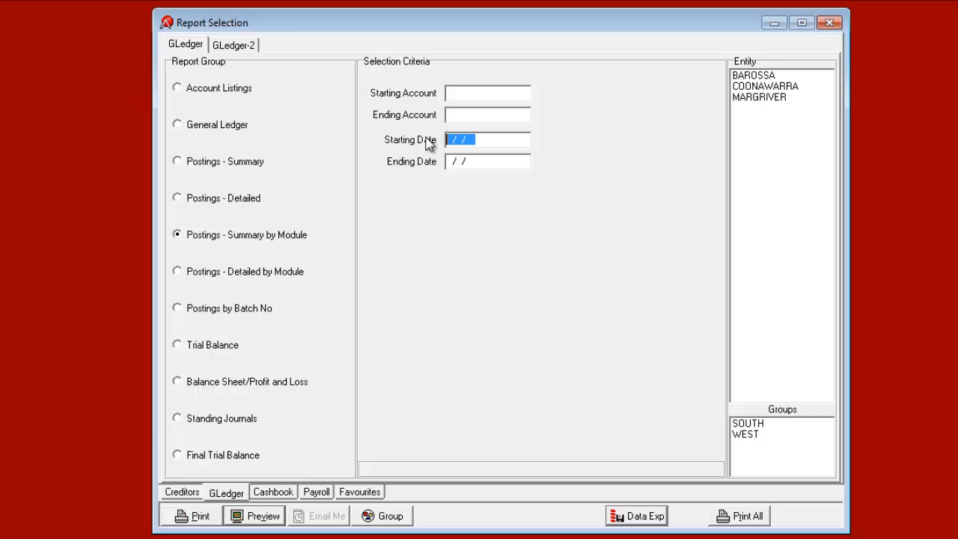
{"action": "type", "text": "01/0"}
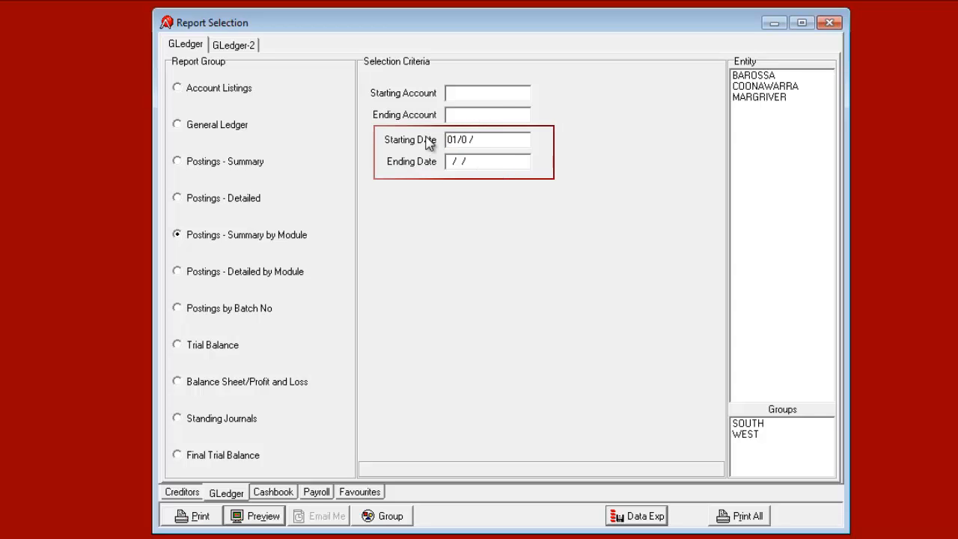
{"action": "type", "text": "0/7"}
{"action": "key", "text": "BackSpace"}
{"action": "key", "text": "BackSpace"}
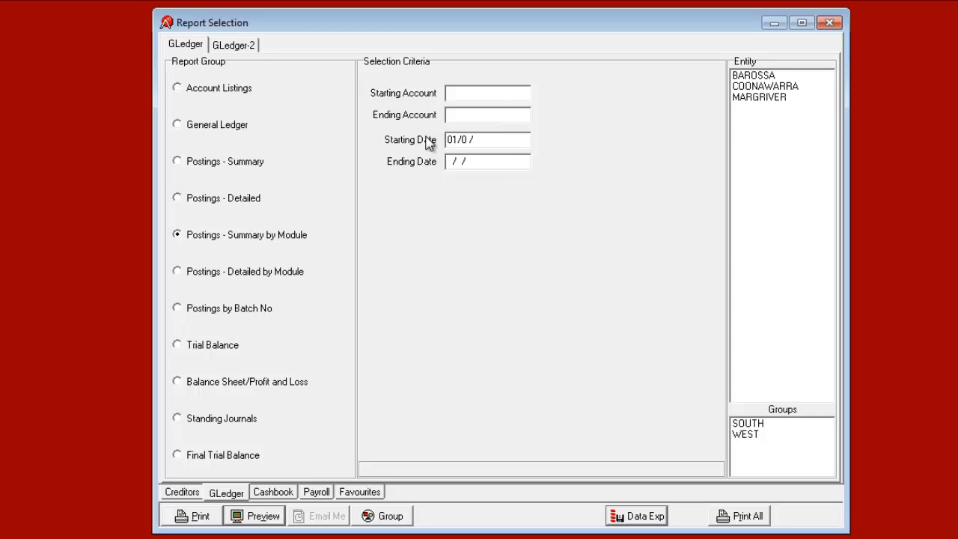
{"action": "type", "text": "72013"}
{"action": "key", "text": "Tab"}
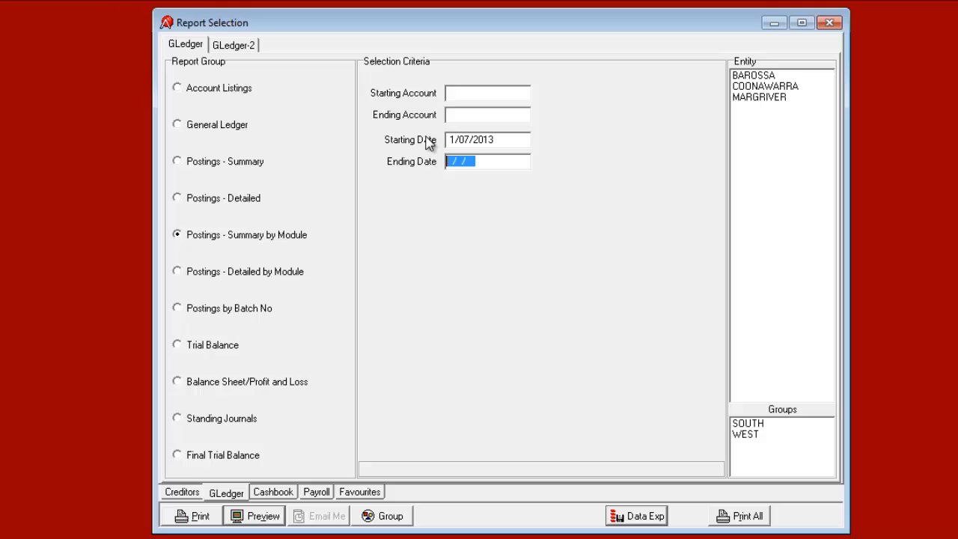
{"action": "type", "text": "30/06/2014"}
Step: Preview the ledger postings summary, page forward to the PAYROLL module totals, and minimise it
{"action": "left_click", "coordinate": [254, 516]}
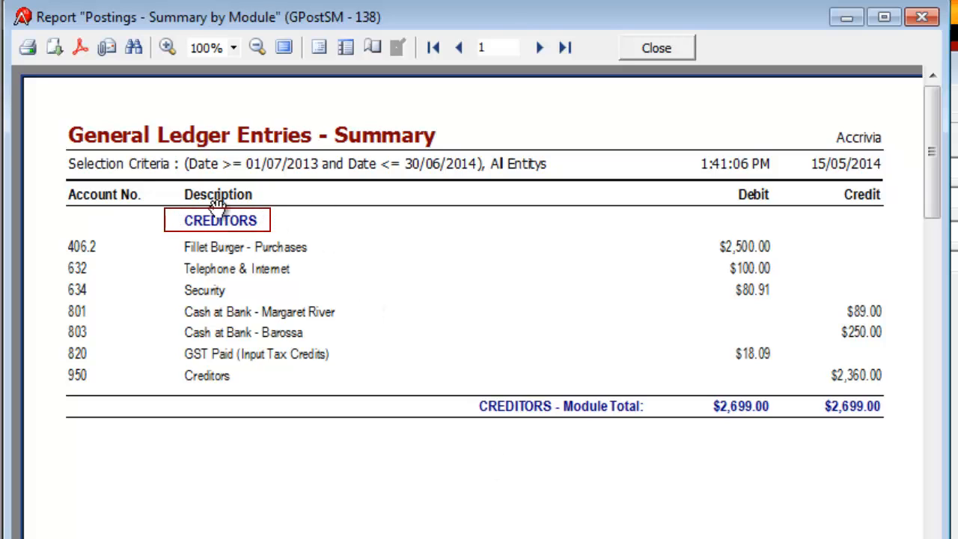
{"action": "left_click", "coordinate": [541, 48]}
{"action": "left_click", "coordinate": [540, 48]}
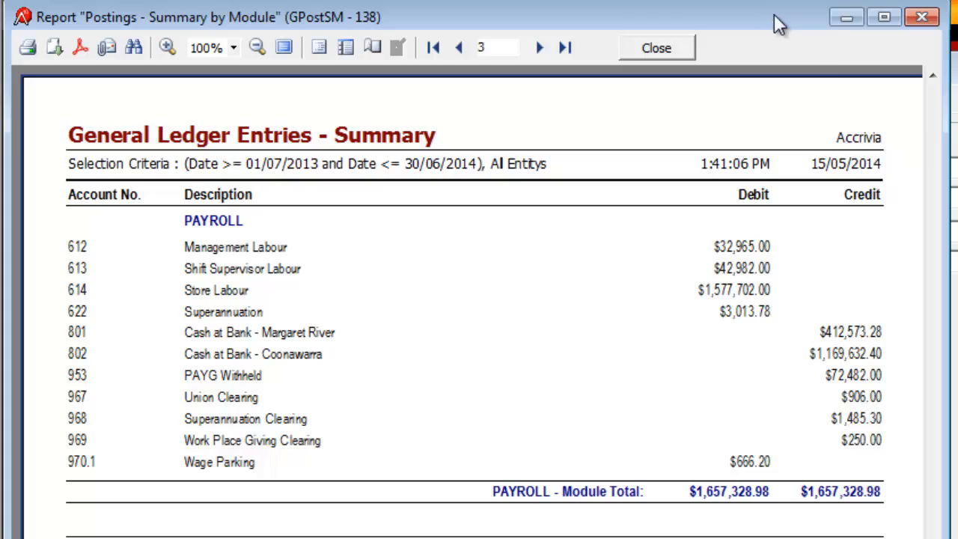
{"action": "left_click", "coordinate": [847, 16]}
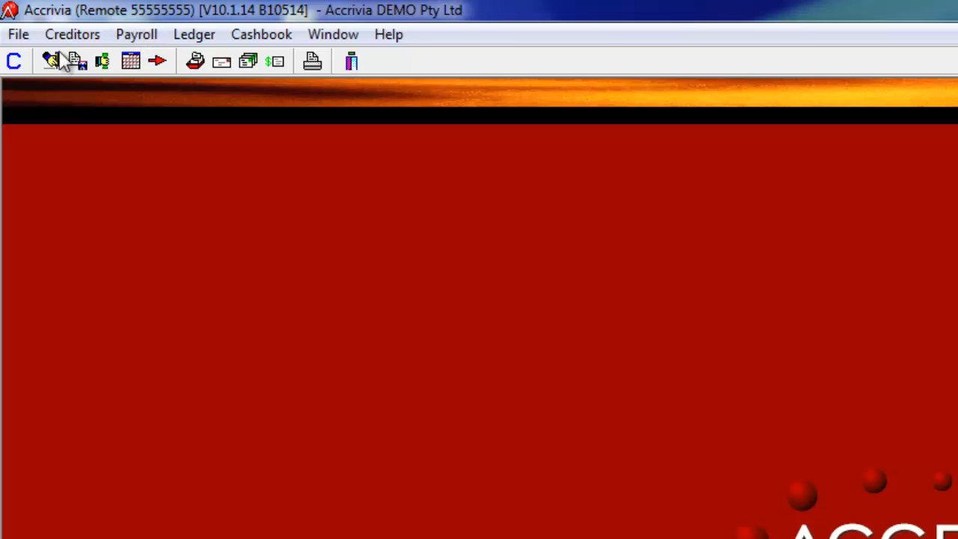
{"action": "left_click", "coordinate": [18, 39]}
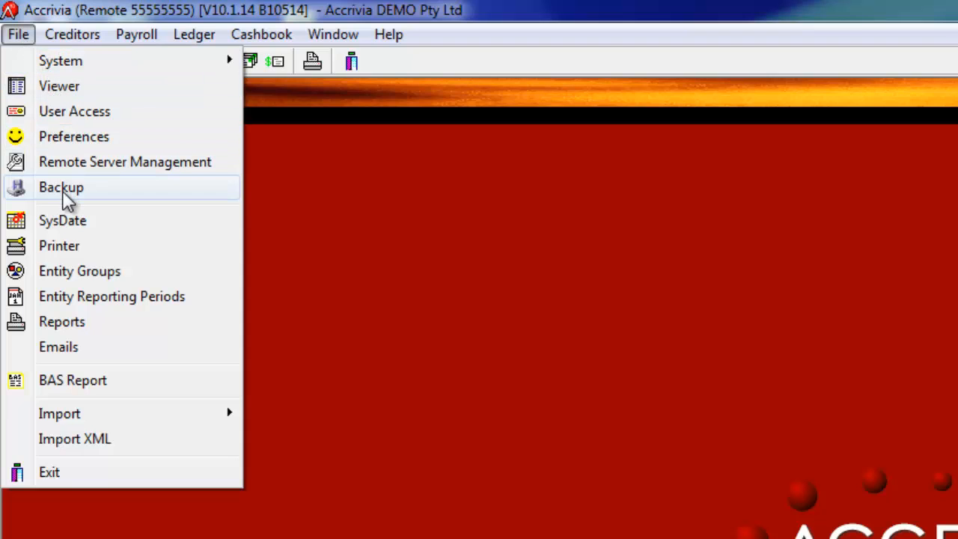
{"action": "left_click", "coordinate": [63, 191]}
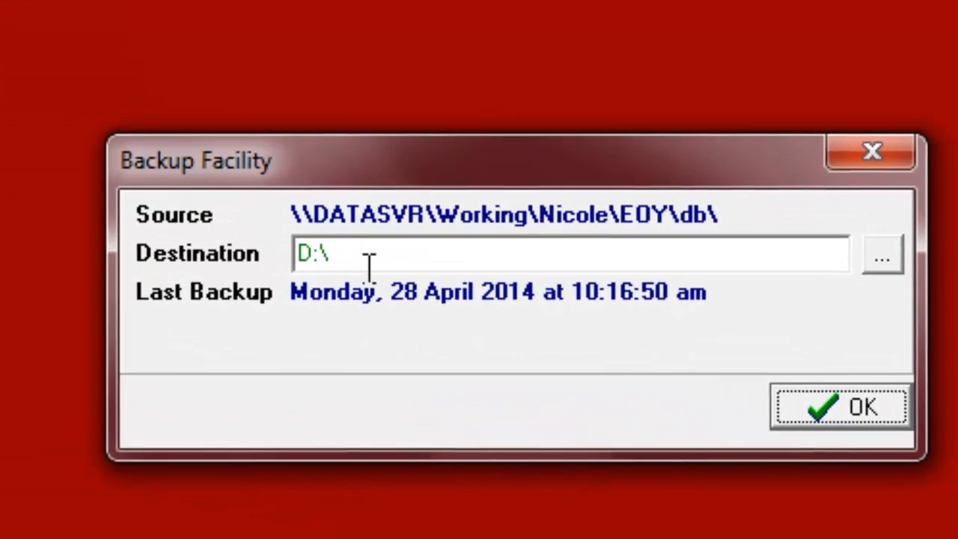
{"action": "left_click_drag", "start_coordinate": [370, 264], "coordinate": [254, 246]}
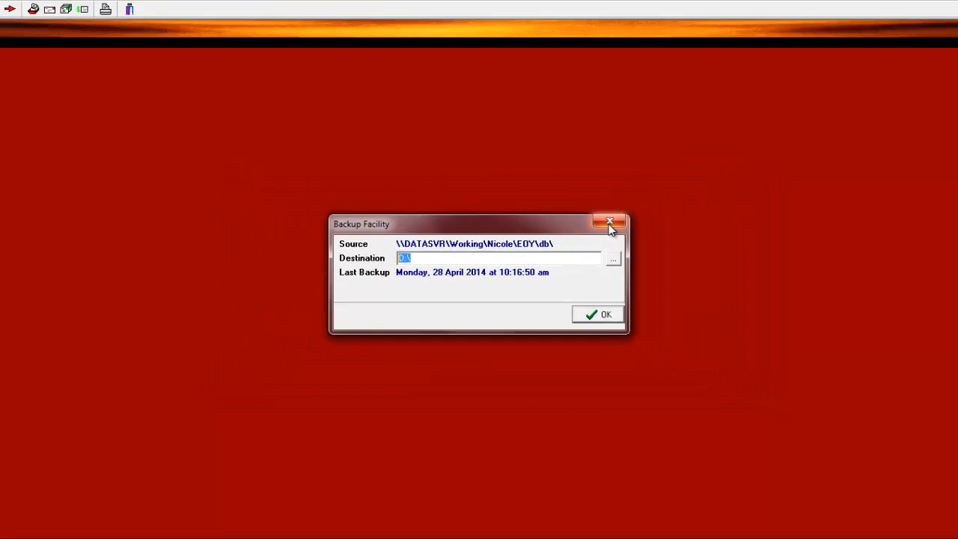
{"action": "left_click", "coordinate": [610, 223]}
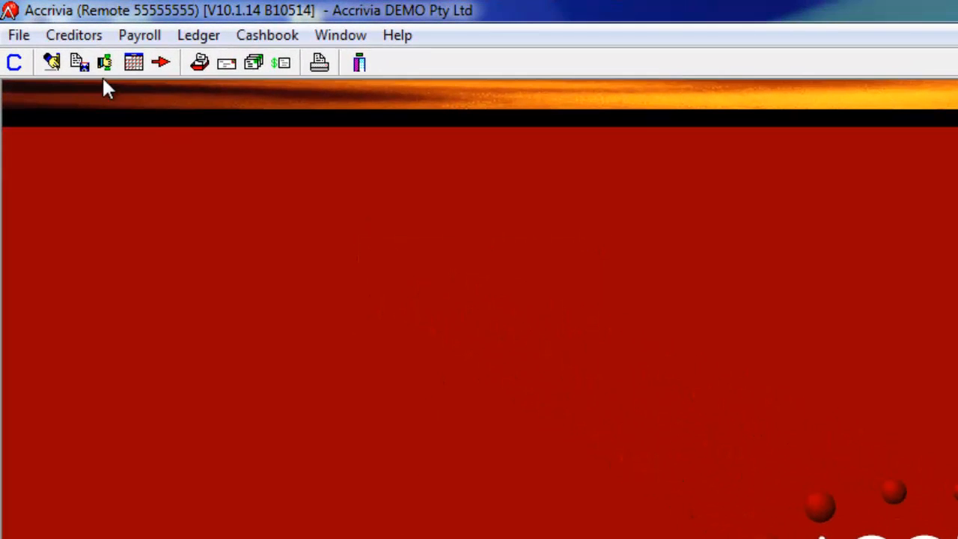
Step: Open an employee's tax details and select the Fringe Benefits Tax amount of 0.00
{"action": "left_click", "coordinate": [137, 39]}
{"action": "mouse_move", "coordinate": [154, 67]}
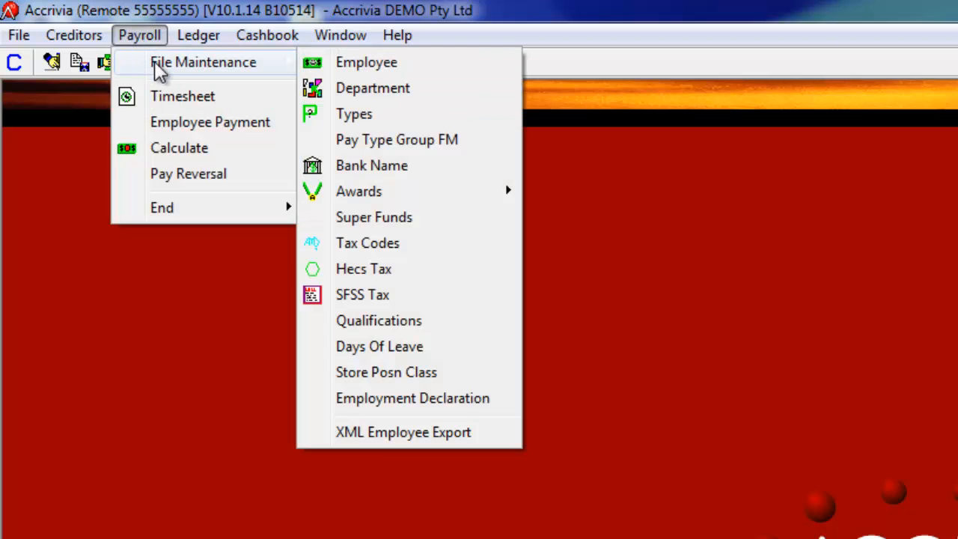
{"action": "left_click", "coordinate": [338, 66]}
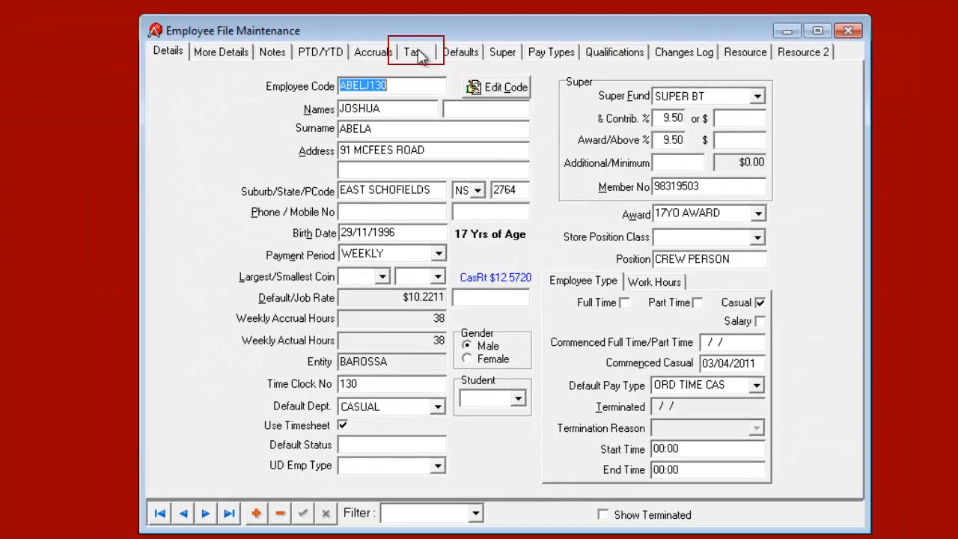
{"action": "left_click", "coordinate": [413, 52]}
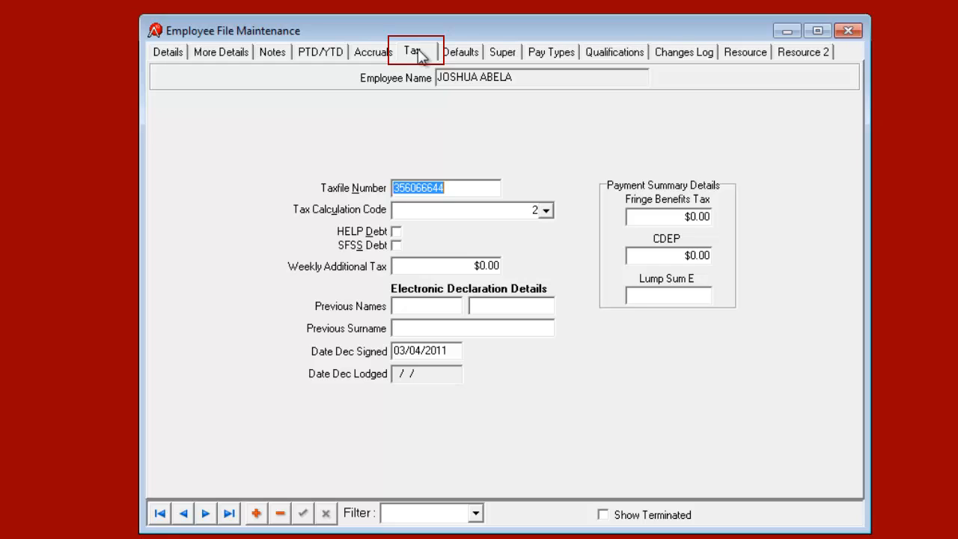
{"action": "left_click", "coordinate": [680, 216]}
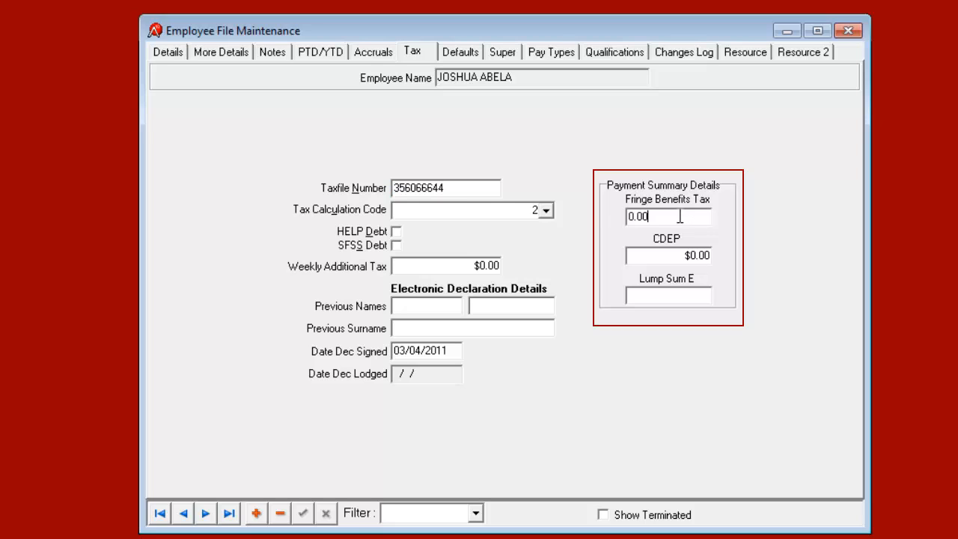
{"action": "left_click_drag", "start_coordinate": [706, 218], "coordinate": [601, 222]}
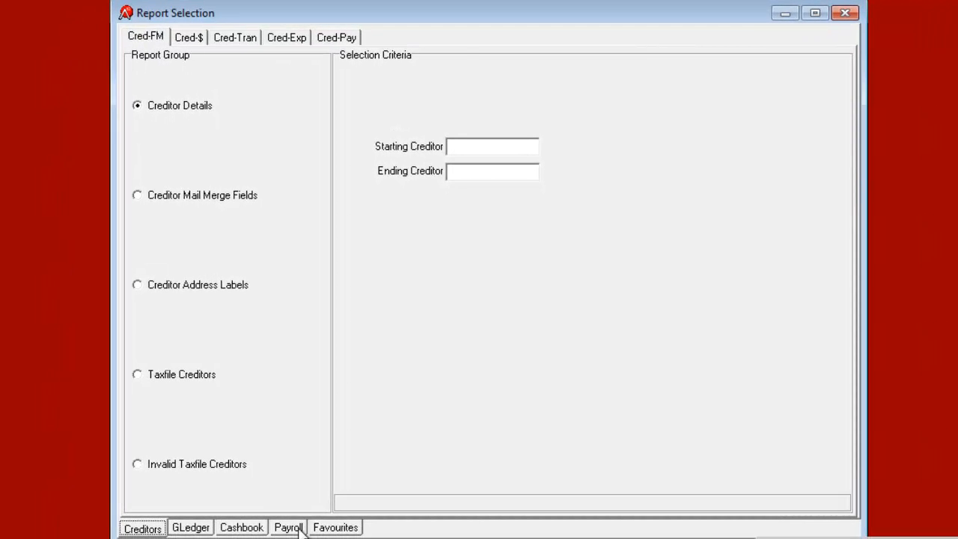
Step: Preview the Employee TFN Status report showing four employees with TFN 333 333 333, then close it
{"action": "left_click", "coordinate": [289, 528]}
{"action": "left_click", "coordinate": [437, 39]}
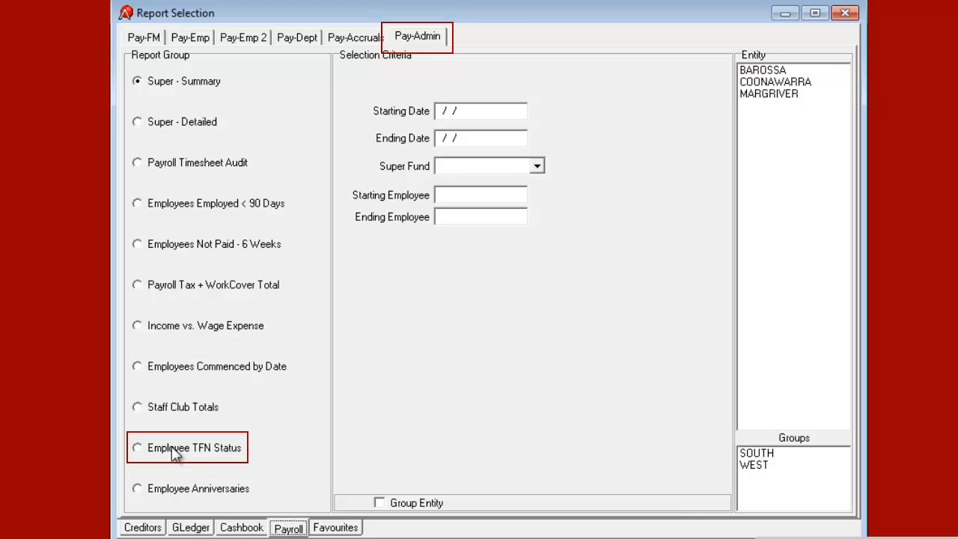
{"action": "left_click", "coordinate": [173, 450]}
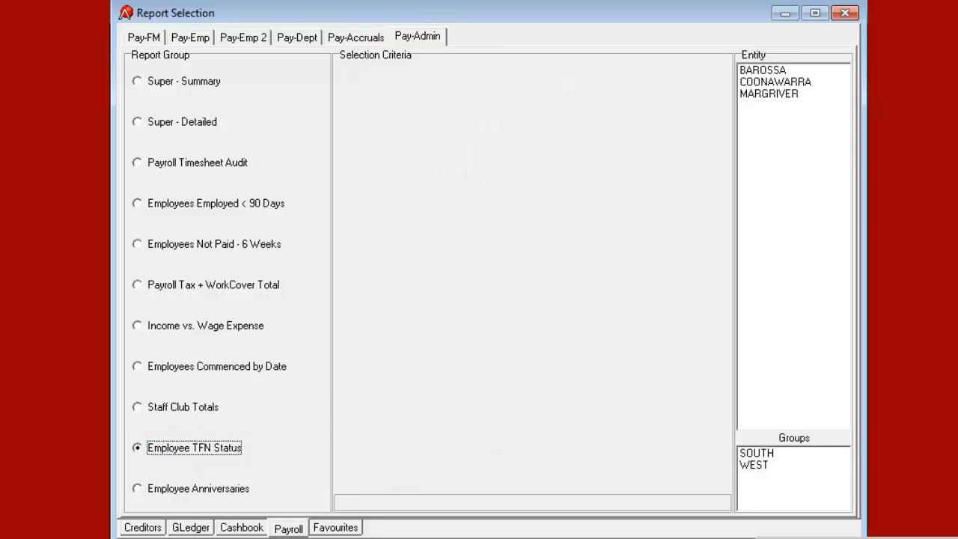
{"action": "left_click", "coordinate": [467, 537]}
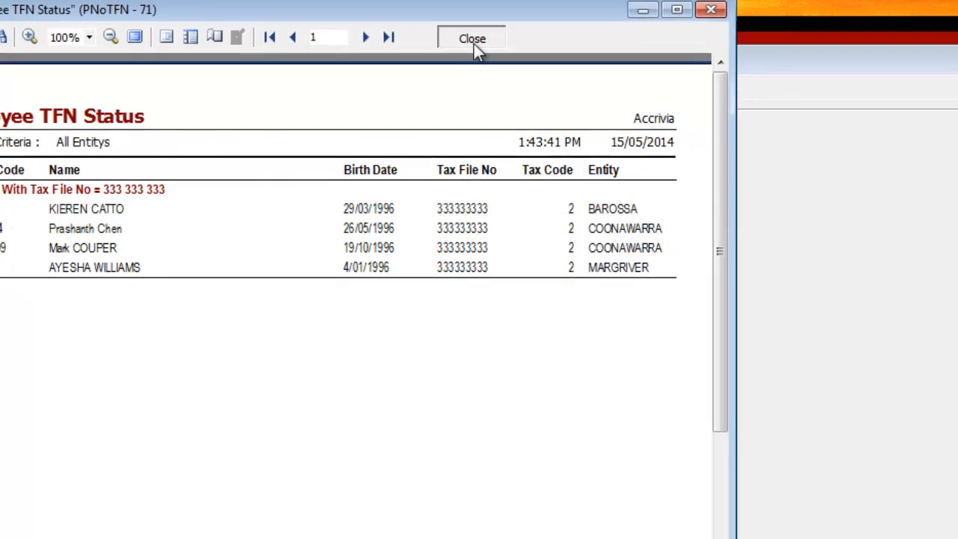
{"action": "left_click", "coordinate": [662, 64]}
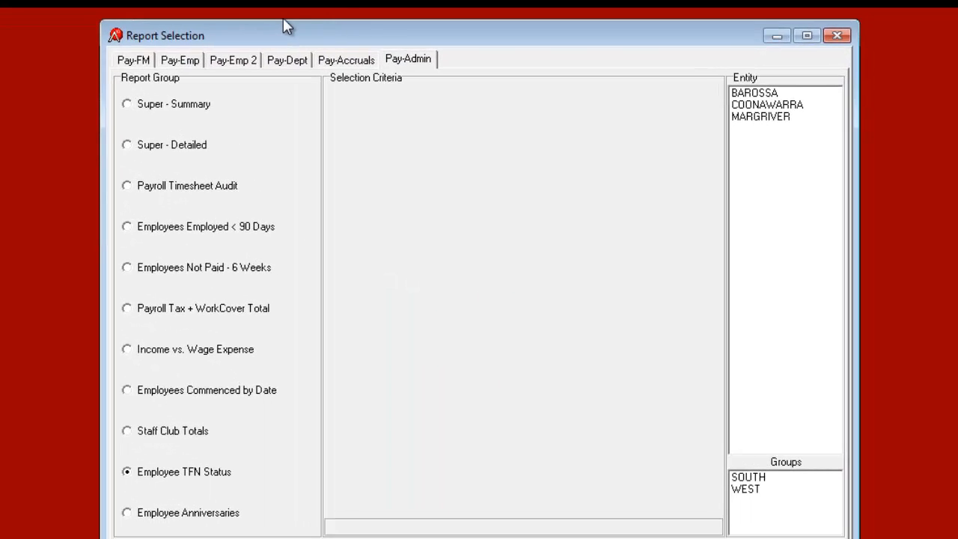
{"action": "left_click", "coordinate": [840, 35]}
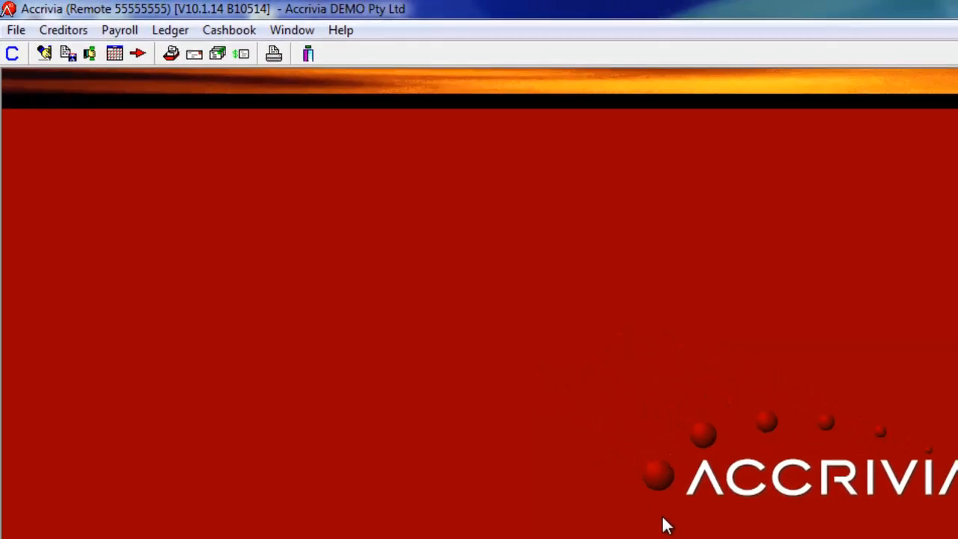
Step: Start Payment Summary Information and show its Company page for Year End 2014
{"action": "left_click", "coordinate": [170, 41]}
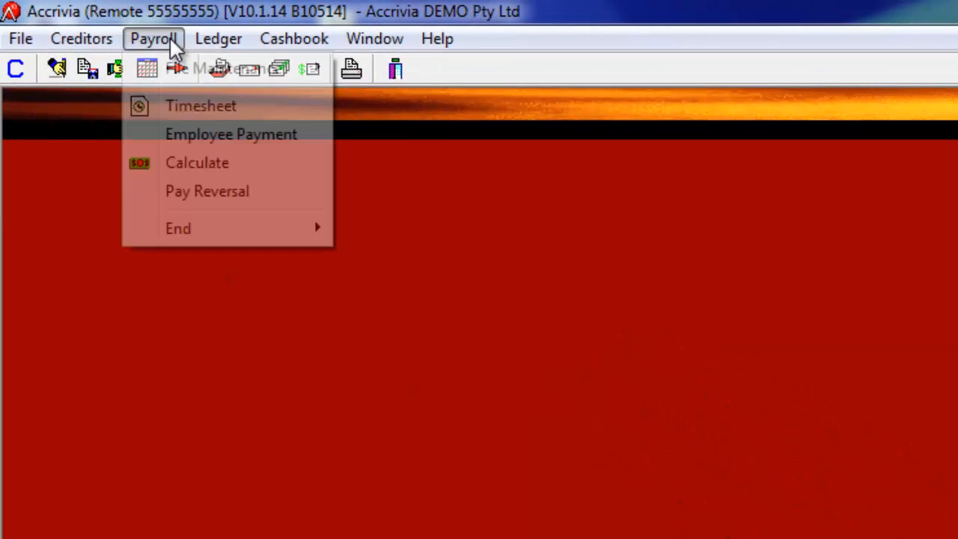
{"action": "mouse_move", "coordinate": [154, 243]}
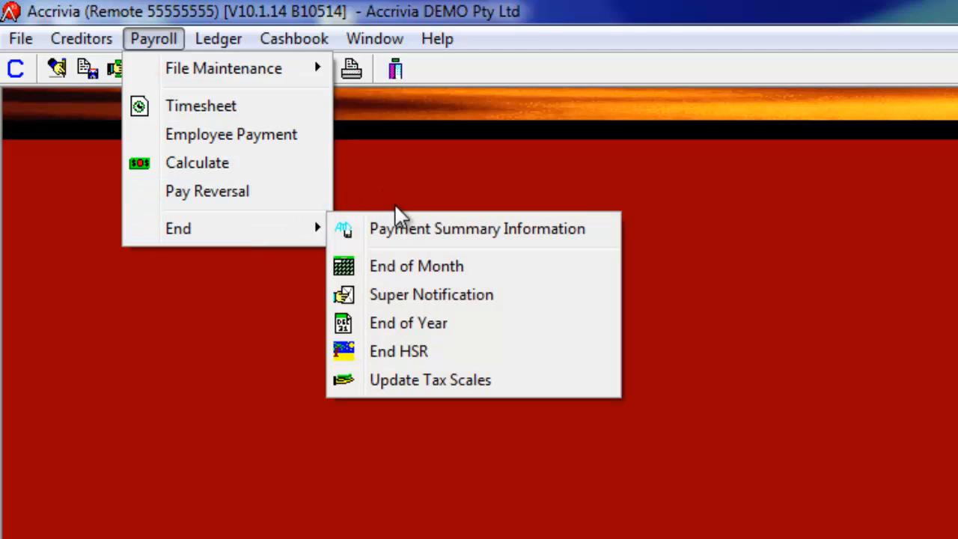
{"action": "left_click", "coordinate": [389, 229]}
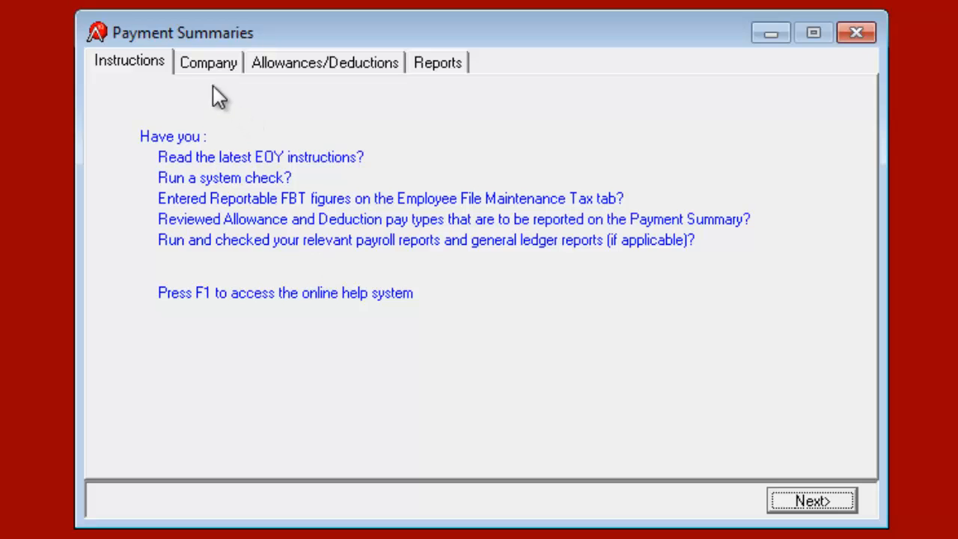
{"action": "left_click", "coordinate": [209, 67]}
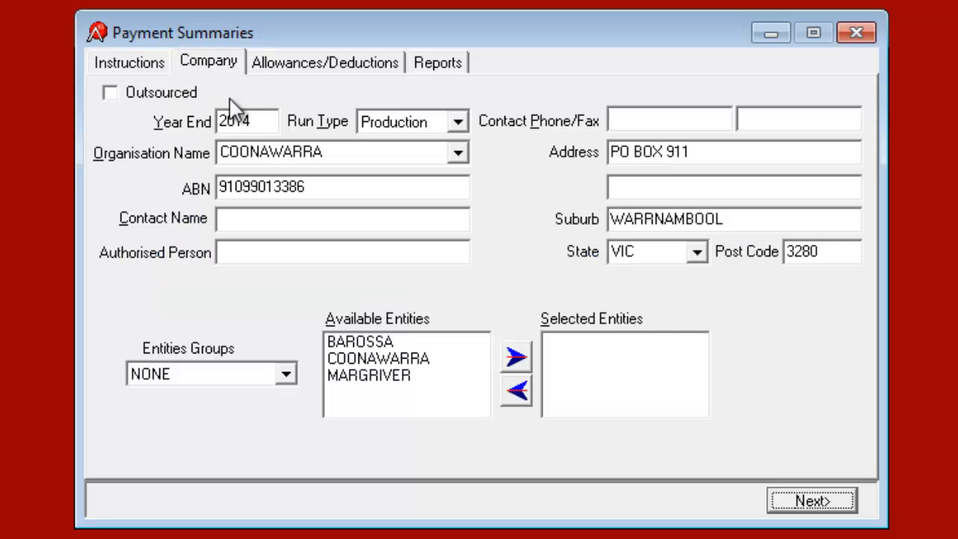
{"action": "left_click_drag", "start_coordinate": [252, 121], "coordinate": [171, 131]}
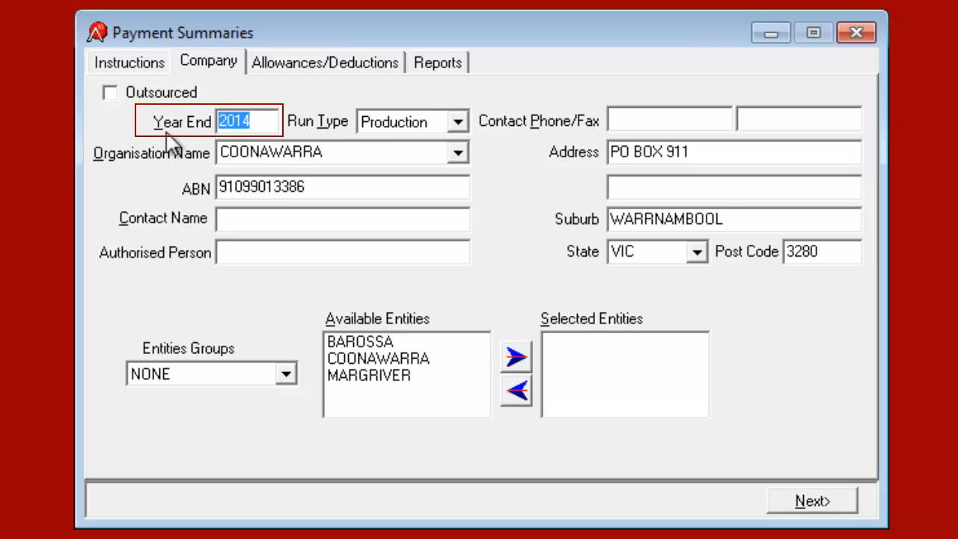
{"action": "left_click", "coordinate": [458, 126]}
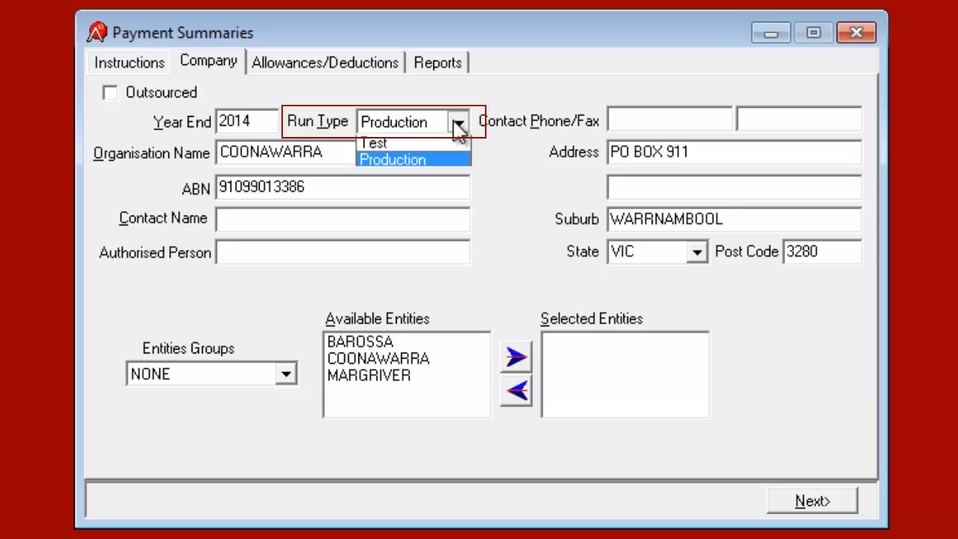
{"action": "left_click", "coordinate": [458, 126]}
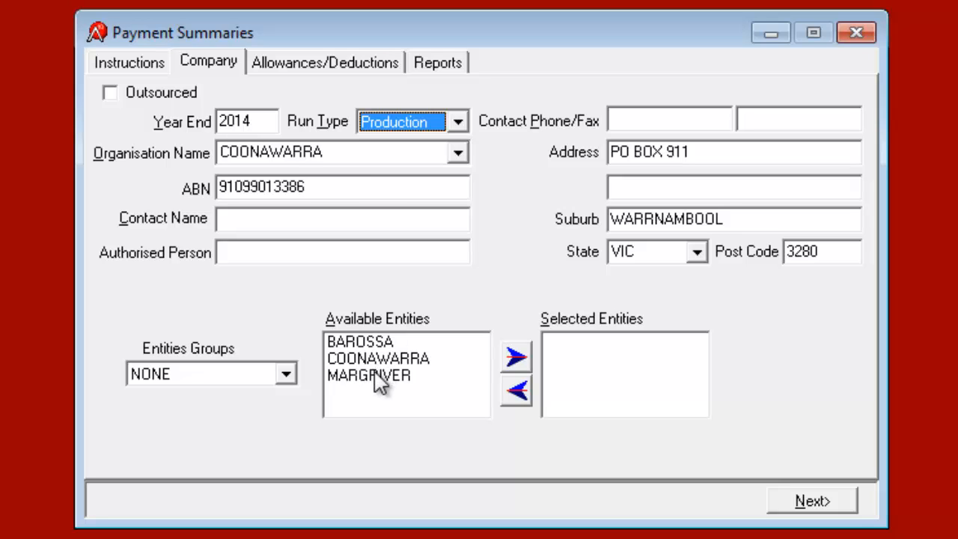
{"action": "left_click", "coordinate": [459, 153]}
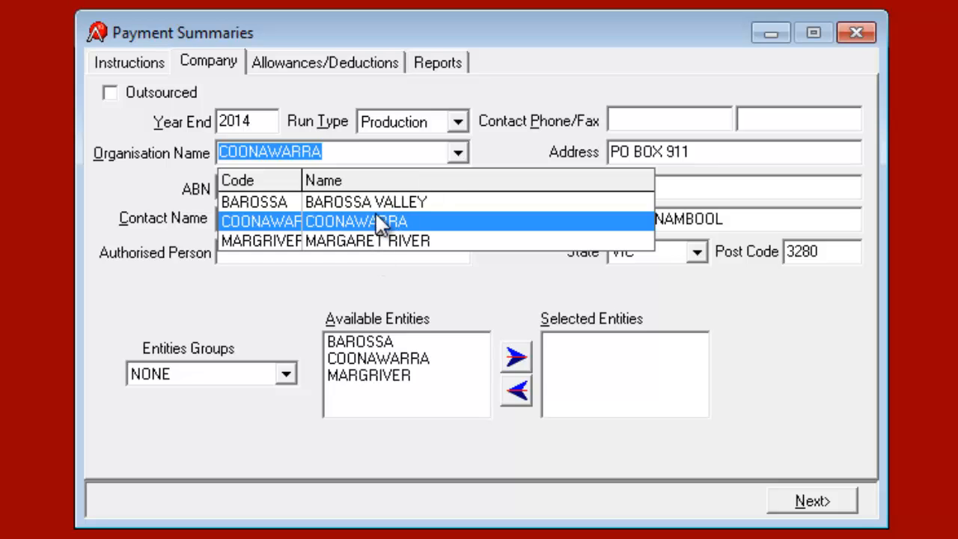
{"action": "left_click", "coordinate": [459, 154]}
{"action": "left_click", "coordinate": [516, 361]}
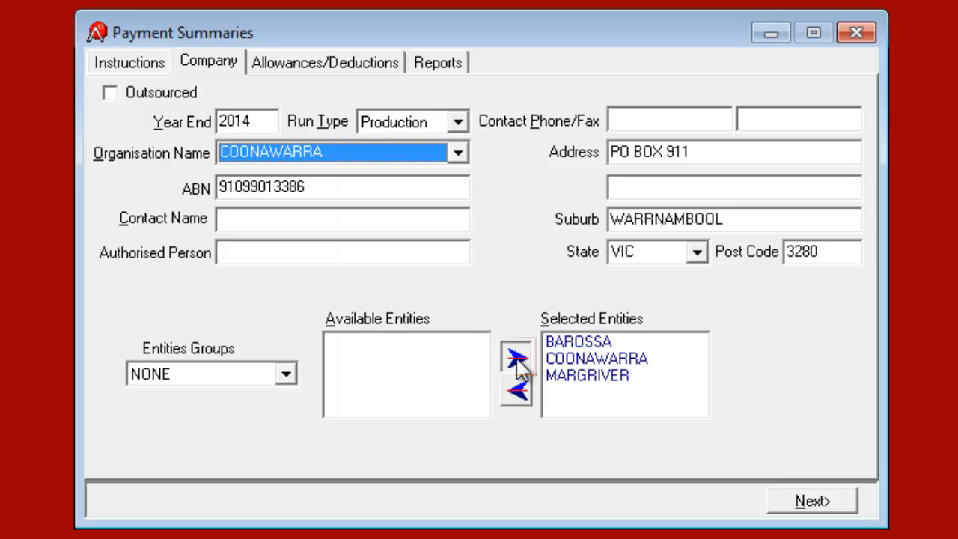
{"action": "left_click", "coordinate": [518, 391]}
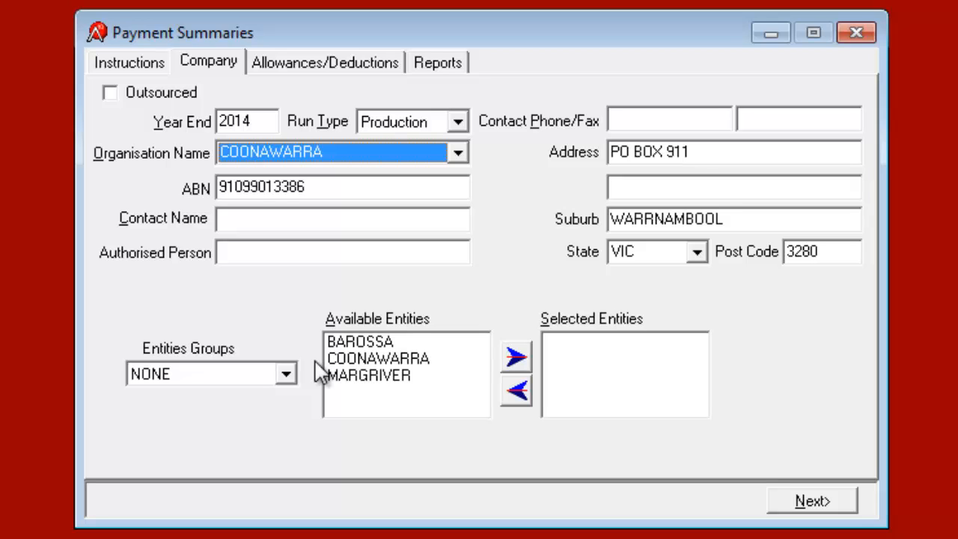
{"action": "scroll", "coordinate": [457, 161], "scroll_direction": "down", "scroll_amount": 1}
{"action": "left_click", "coordinate": [458, 155]}
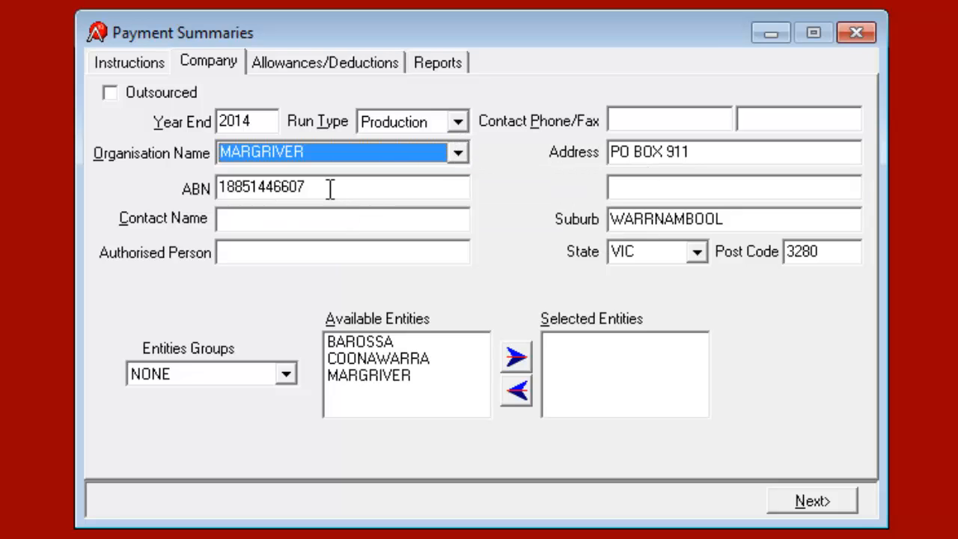
Step: Make MARGRIVER the only selected entity for the payment summaries
{"action": "left_click_drag", "start_coordinate": [327, 188], "coordinate": [202, 193]}
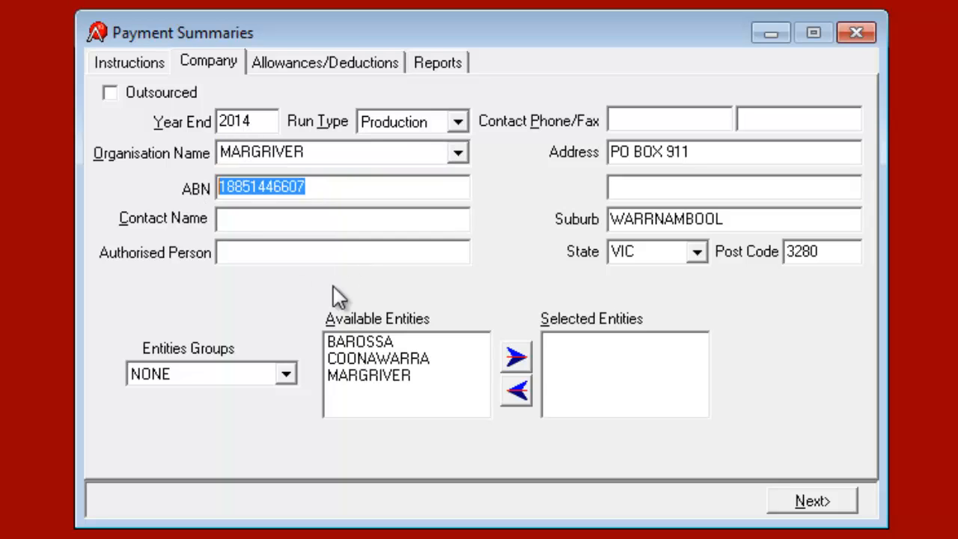
{"action": "left_click", "coordinate": [385, 376]}
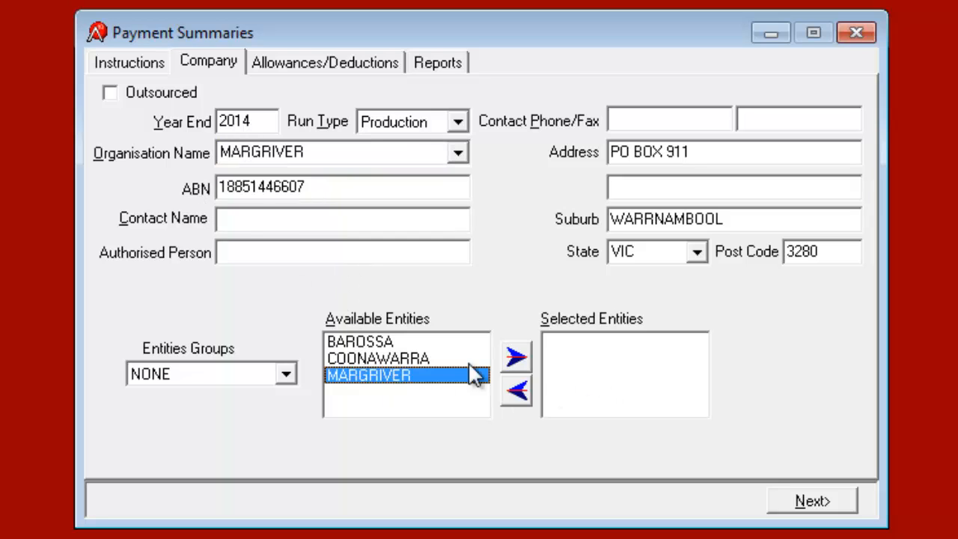
{"action": "double_click", "coordinate": [417, 377]}
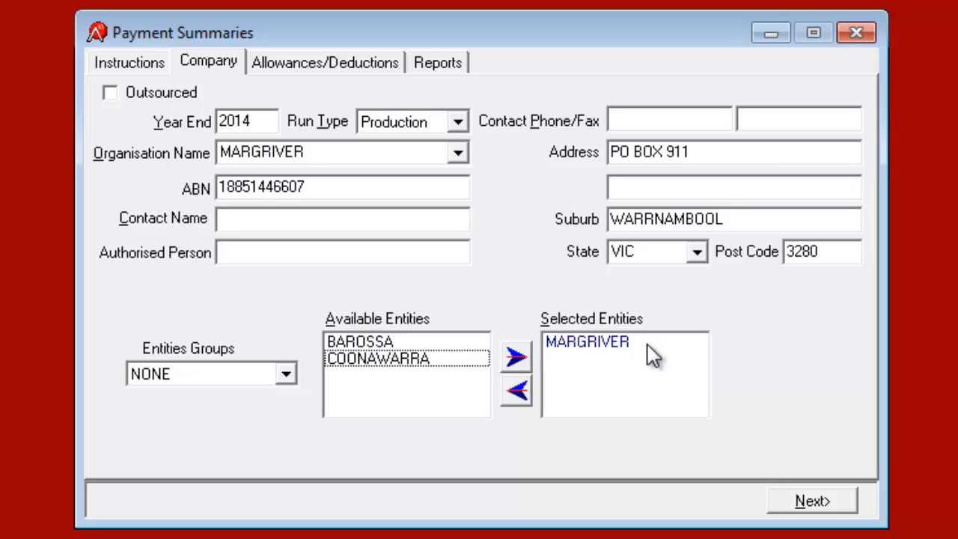
Step: Enter the contact name, authorised person and contact phone number, then continue
{"action": "left_click", "coordinate": [296, 217]}
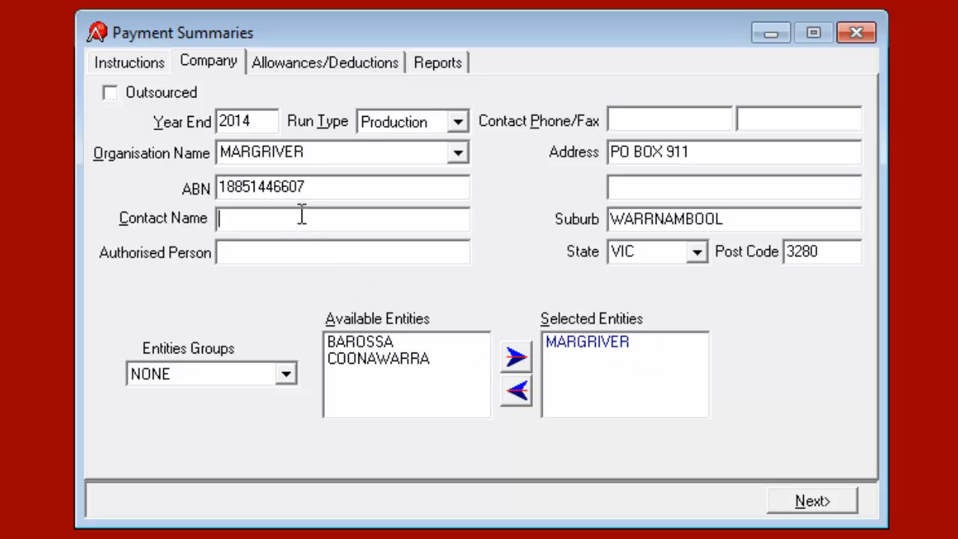
{"action": "type", "text": "MARY MAY"}
{"action": "key", "text": "Tab"}
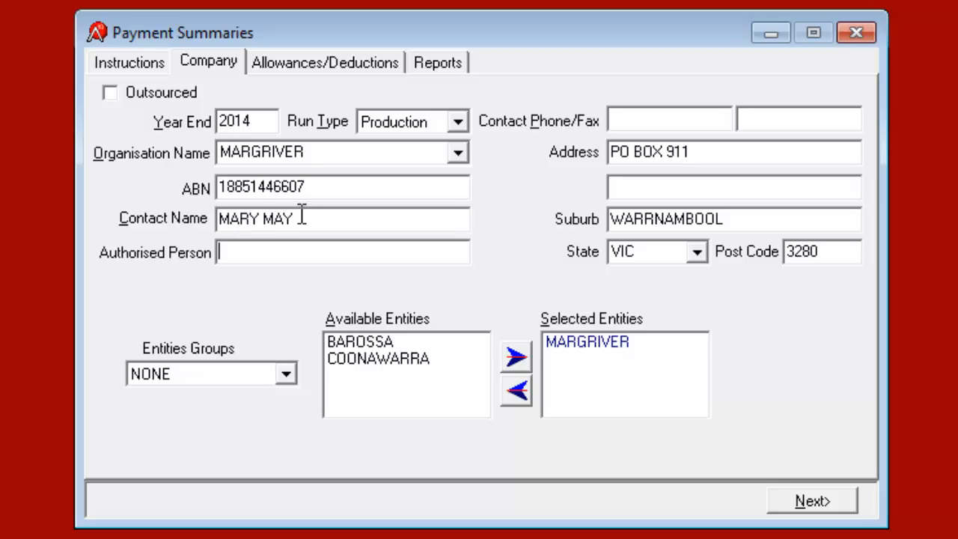
{"action": "type", "text": "MARY MAY"}
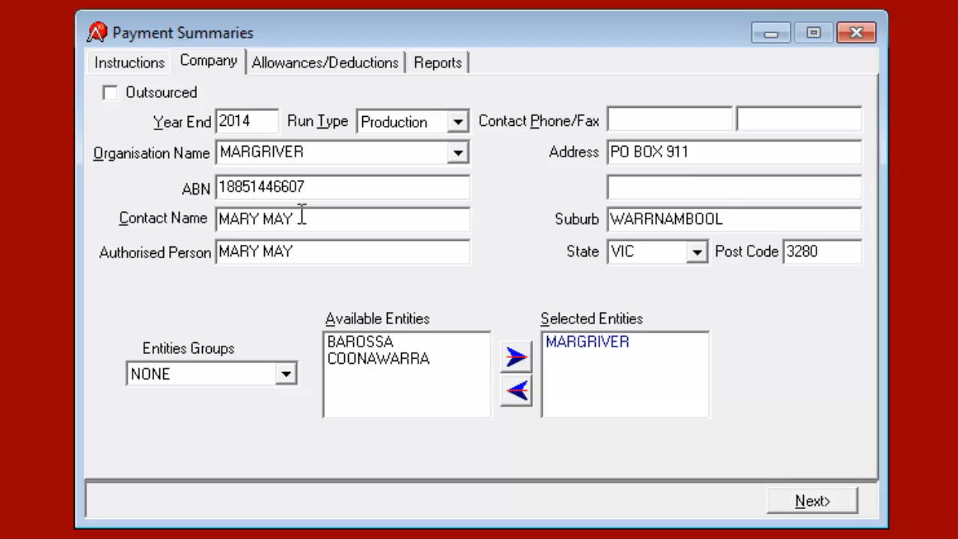
{"action": "left_click", "coordinate": [658, 120]}
{"action": "type", "text": "03 5555555"}
{"action": "key", "text": "Tab"}
{"action": "key", "text": "Tab"}
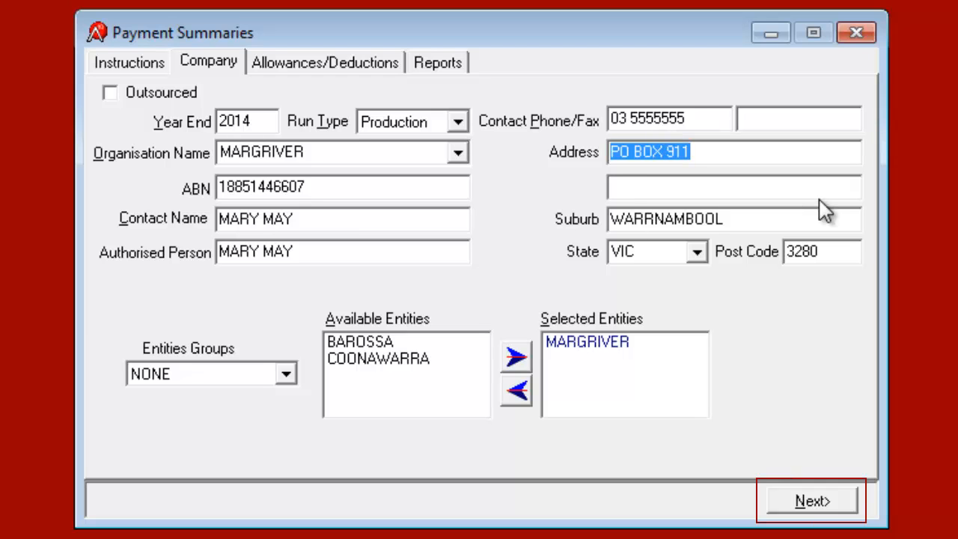
{"action": "left_click", "coordinate": [808, 502]}
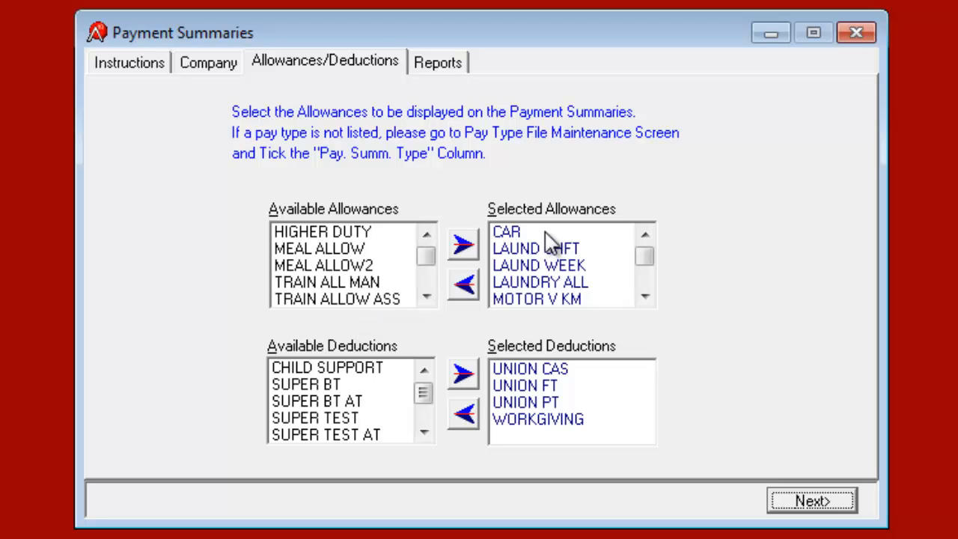
Step: Check the selected allowances (CAR, laundry, MOTOR V KM) and bring up the Reports print options
{"action": "left_click", "coordinate": [646, 298]}
{"action": "left_click", "coordinate": [646, 297]}
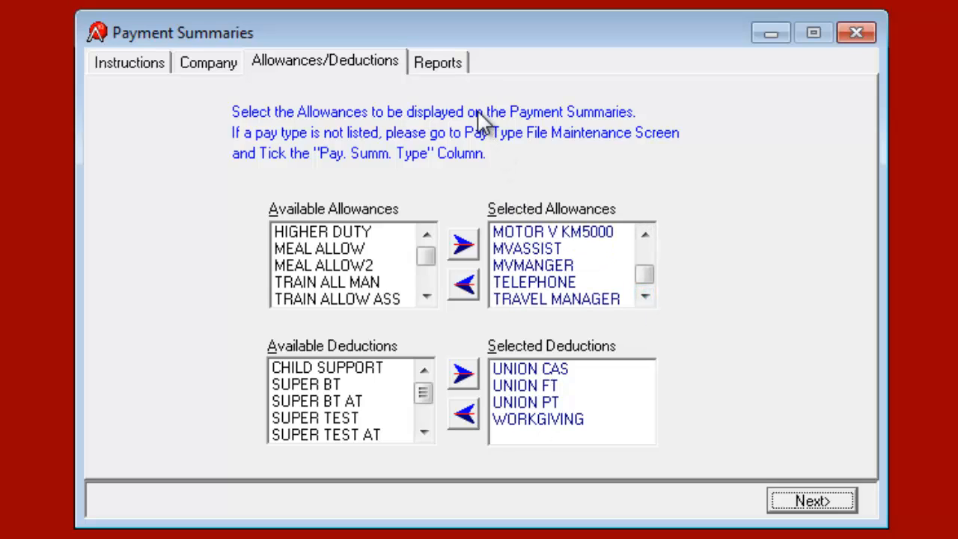
{"action": "left_click", "coordinate": [445, 66]}
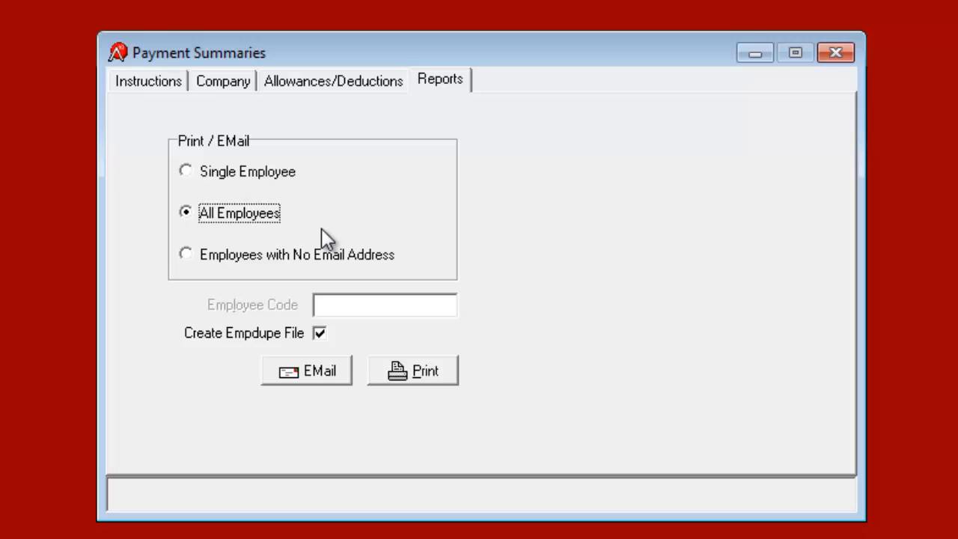
Step: Limit the payment summary report to a single chosen employee
{"action": "left_click", "coordinate": [265, 173]}
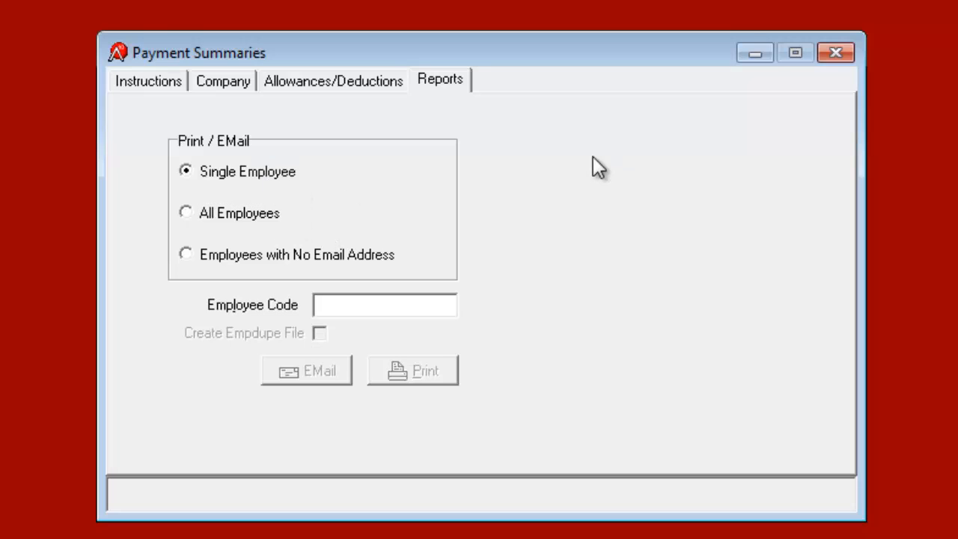
{"action": "double_click", "coordinate": [387, 306]}
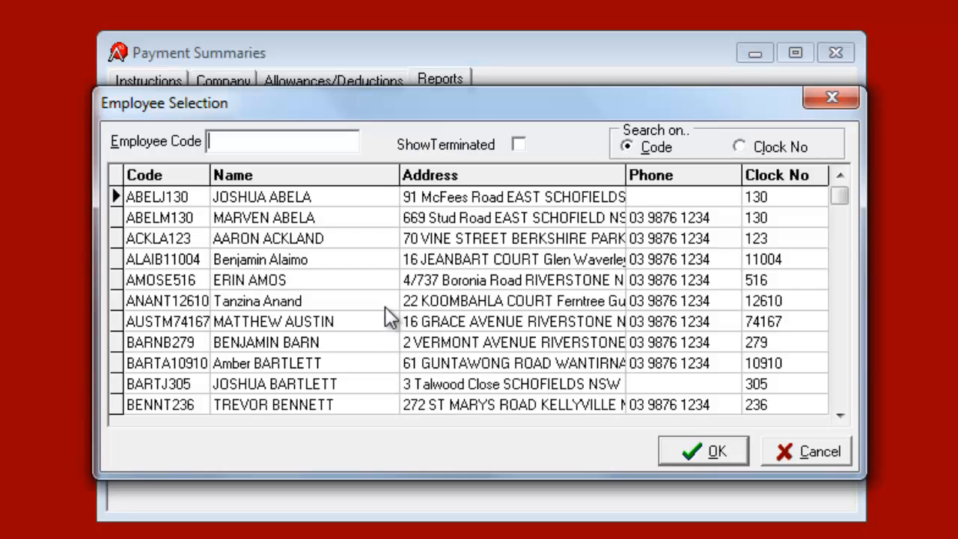
{"action": "left_click", "coordinate": [318, 220]}
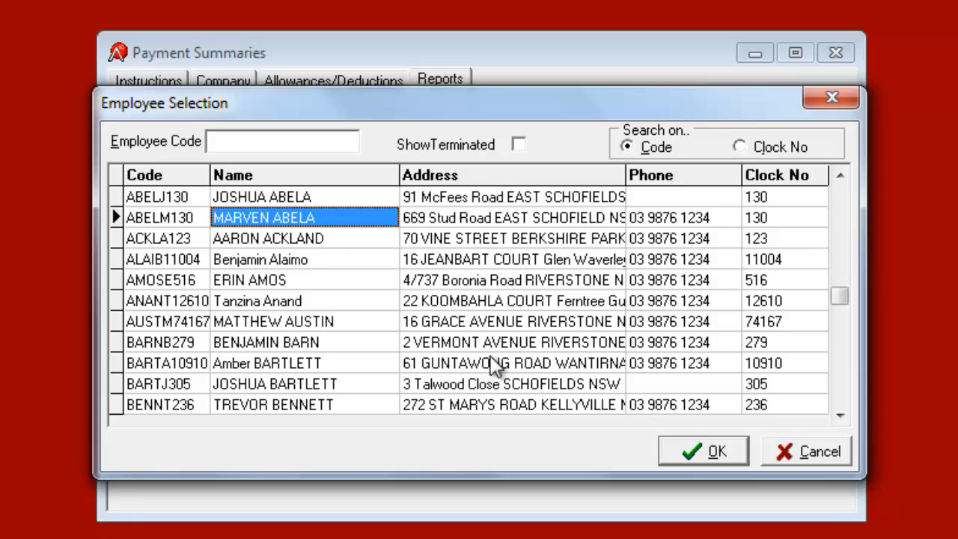
{"action": "left_click", "coordinate": [711, 452]}
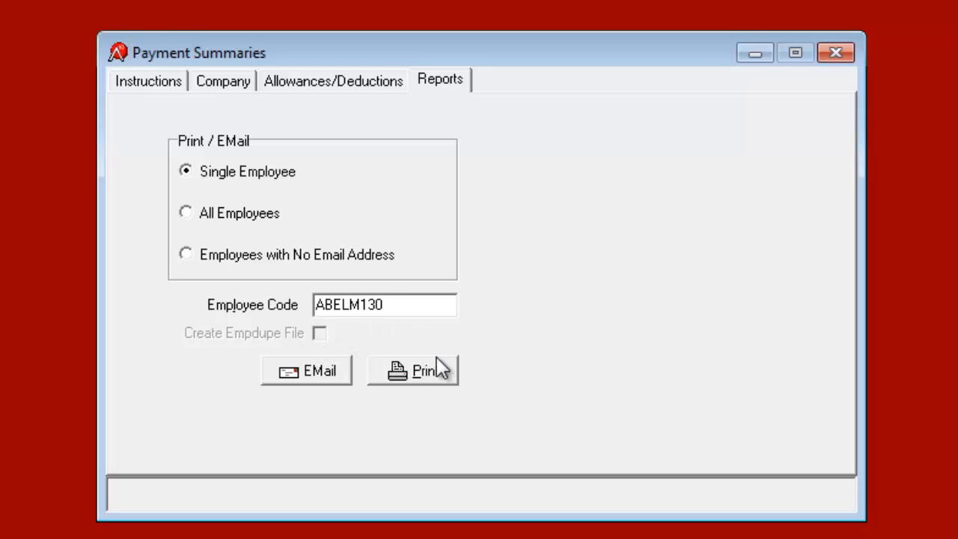
Step: Preview that employee's summary (gross $1131, no tax withheld), close it, and reselect All Employees
{"action": "left_click", "coordinate": [421, 374]}
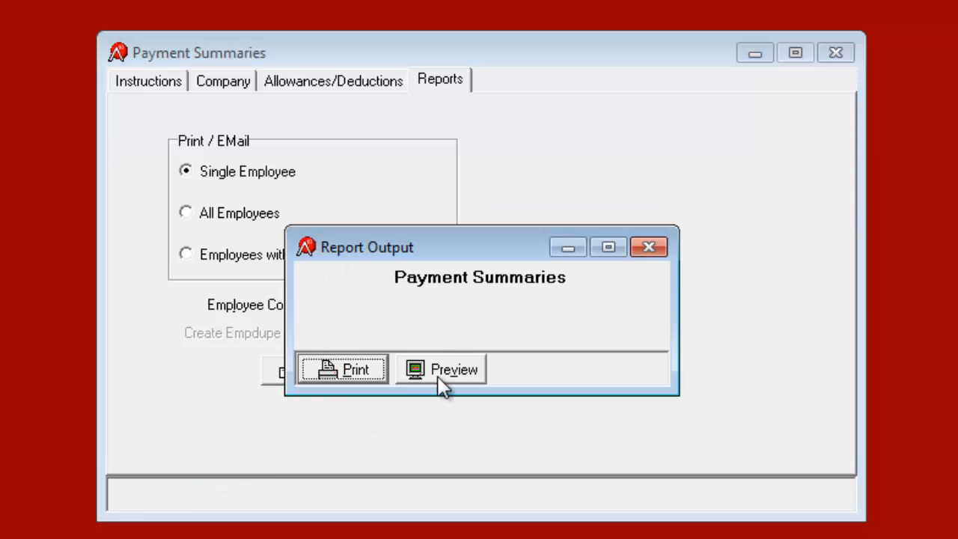
{"action": "left_click", "coordinate": [485, 381]}
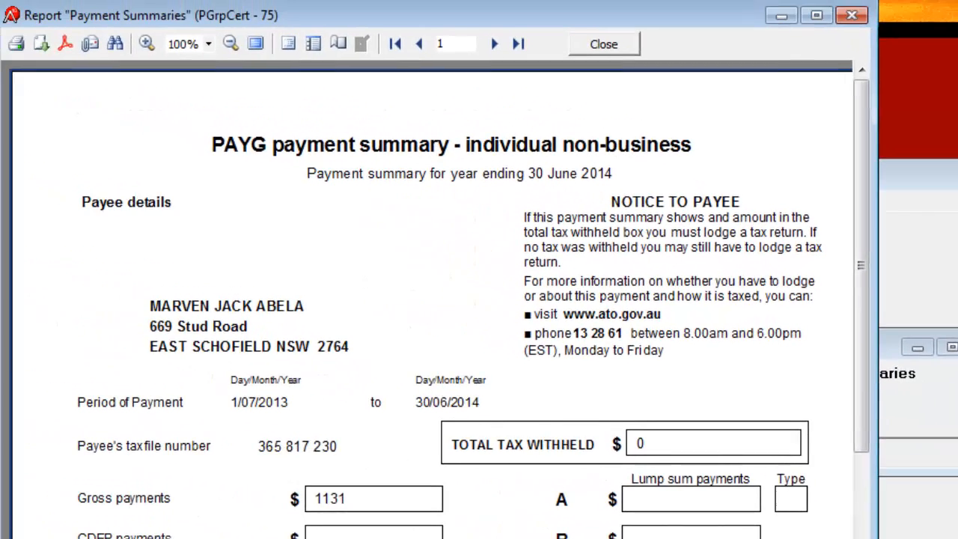
{"action": "scroll", "coordinate": [442, 300], "scroll_direction": "down", "scroll_amount": 7}
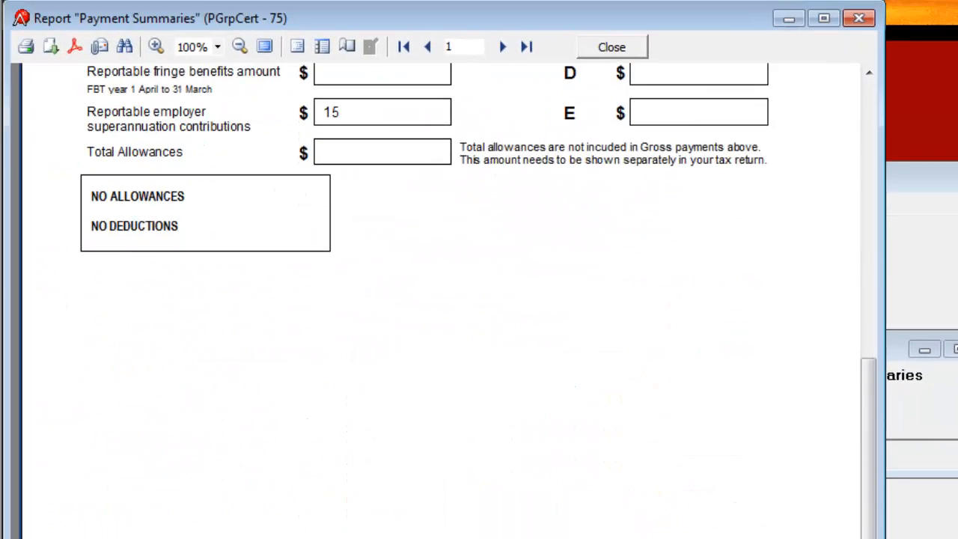
{"action": "scroll", "coordinate": [442, 299], "scroll_direction": "up", "scroll_amount": 7}
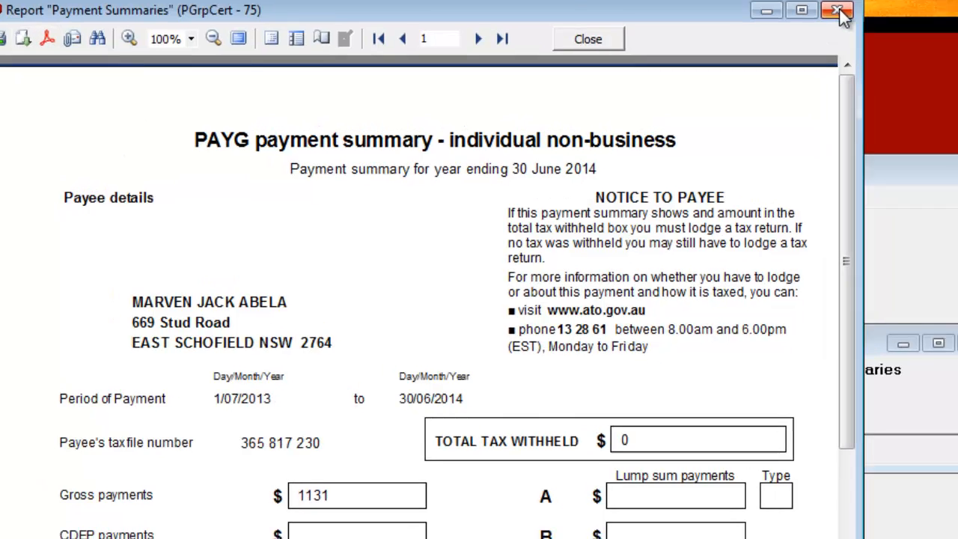
{"action": "left_click", "coordinate": [859, 18]}
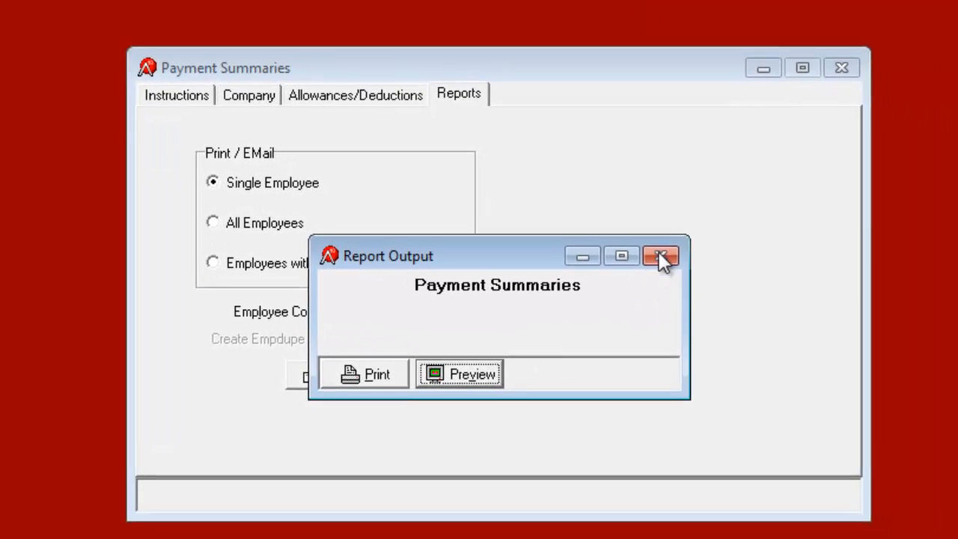
{"action": "left_click", "coordinate": [869, 314]}
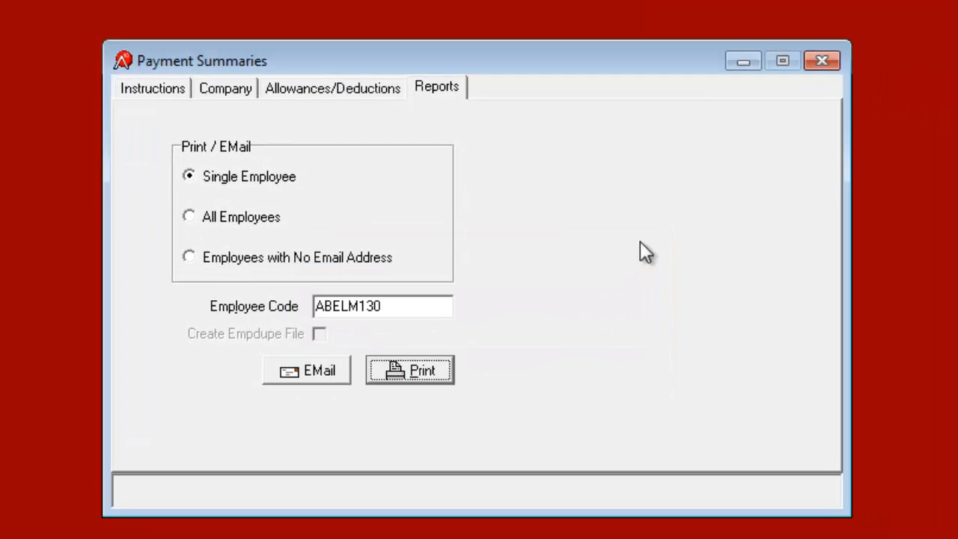
{"action": "left_click", "coordinate": [230, 220]}
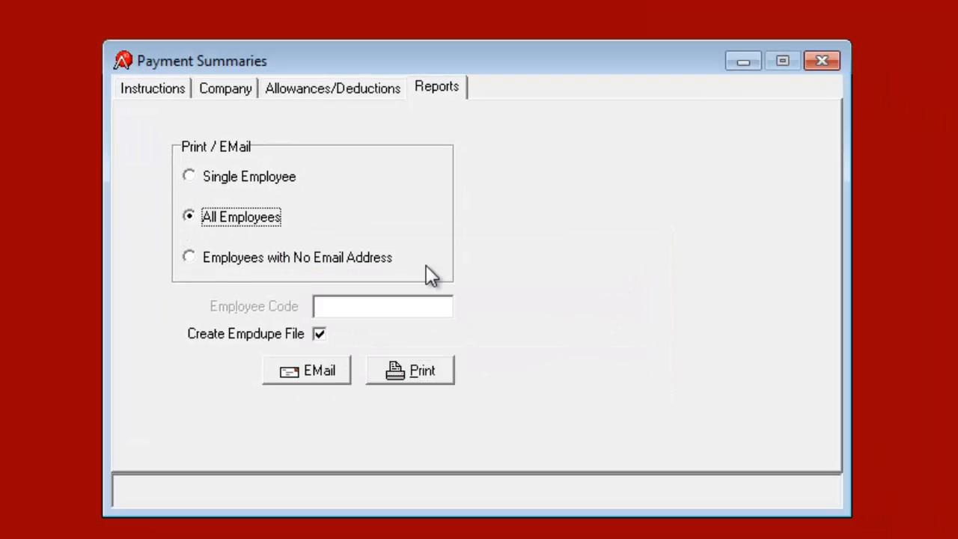
Step: Untick Create Empdupe File, run all-employee summaries past the warning, and preview them
{"action": "left_click", "coordinate": [320, 335]}
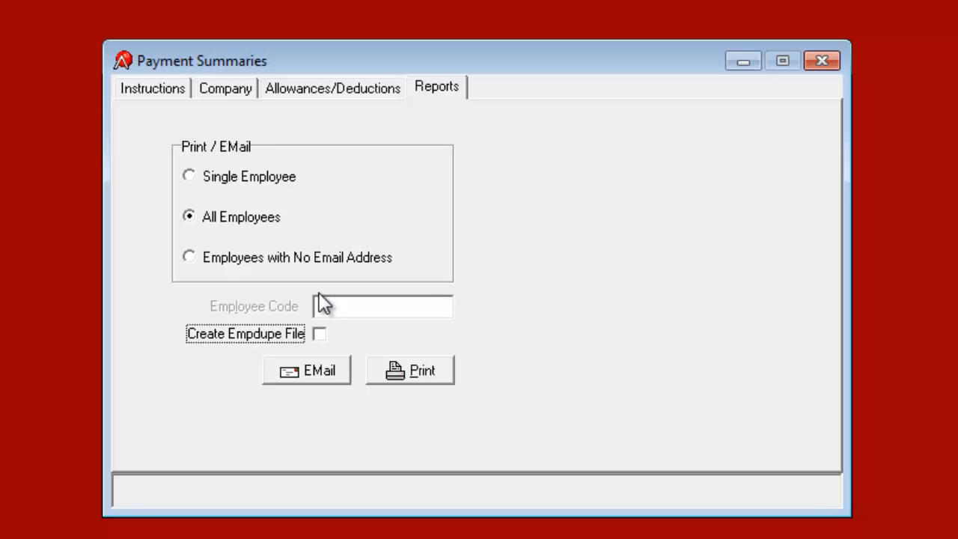
{"action": "left_click", "coordinate": [430, 373]}
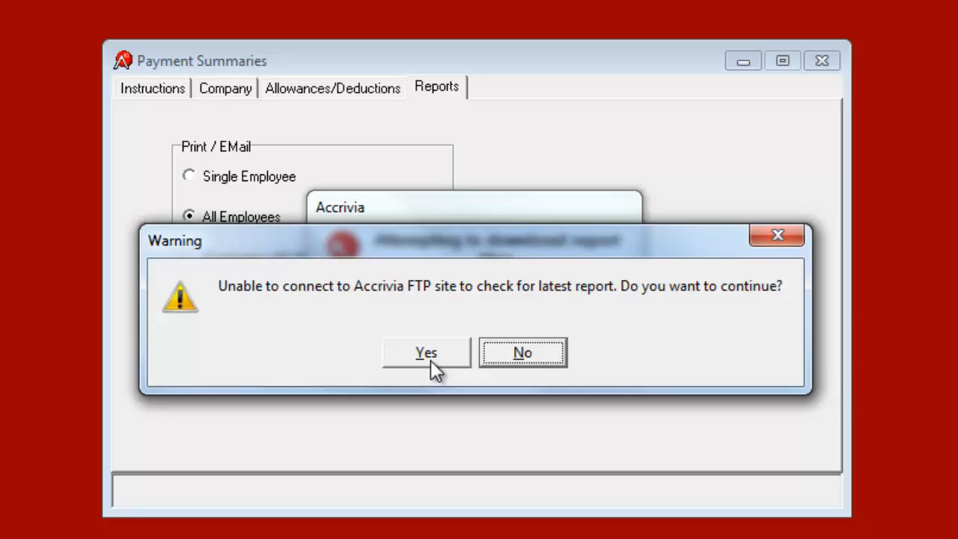
{"action": "left_click", "coordinate": [429, 356]}
{"action": "left_click", "coordinate": [450, 371]}
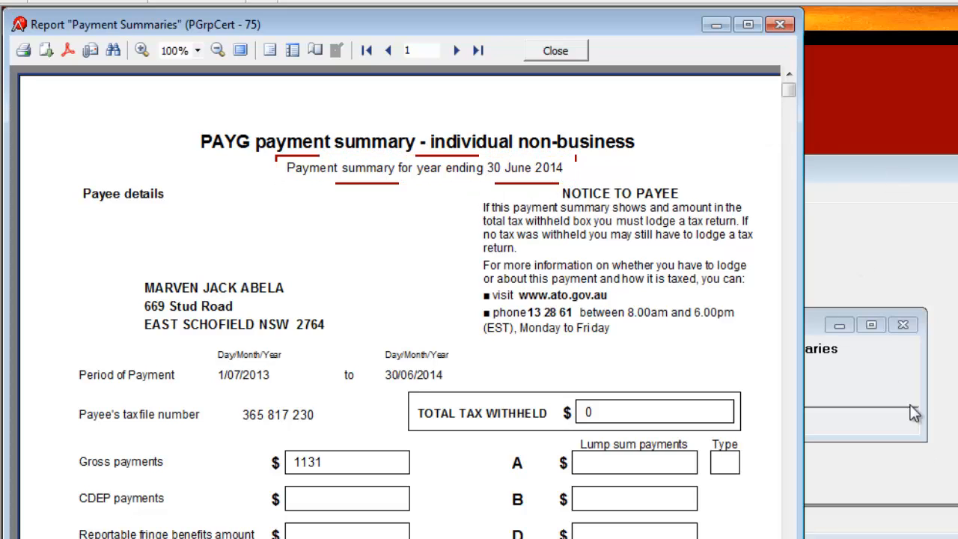
Step: Scroll the first summary, jump to the last page, then return to the first employee
{"action": "scroll", "coordinate": [399, 301], "scroll_direction": "down", "scroll_amount": 3}
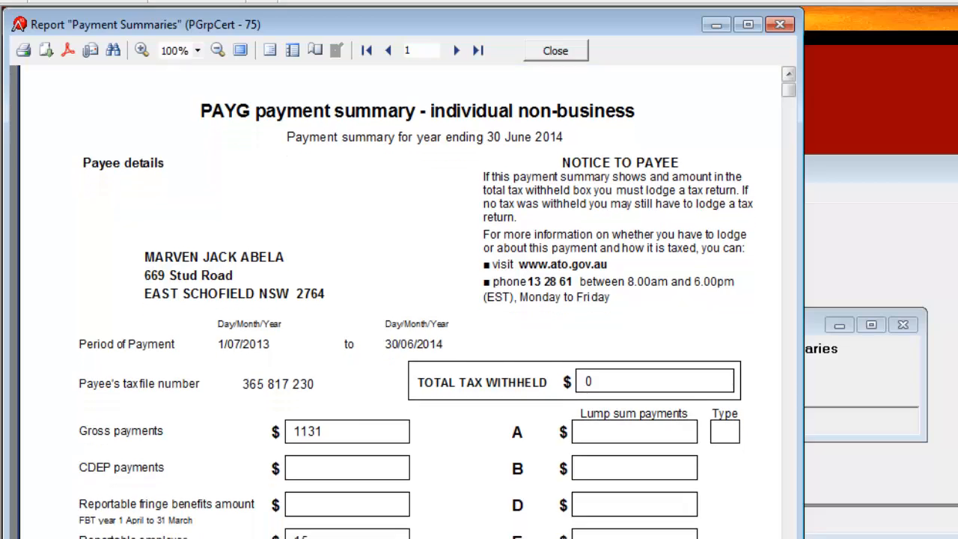
{"action": "scroll", "coordinate": [399, 302], "scroll_direction": "down", "scroll_amount": 2}
{"action": "scroll", "coordinate": [401, 300], "scroll_direction": "down", "scroll_amount": 4}
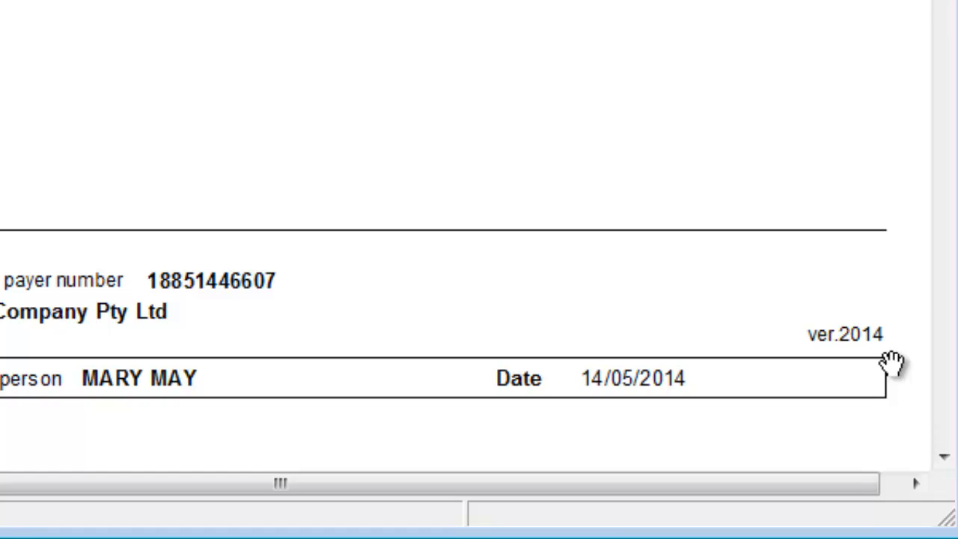
{"action": "left_click", "coordinate": [915, 483]}
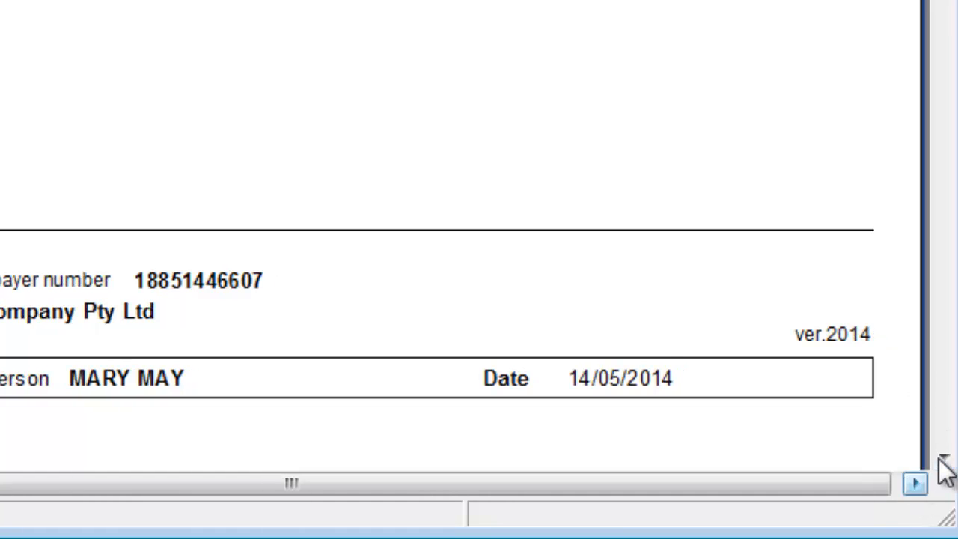
{"action": "left_click", "coordinate": [943, 456]}
{"action": "left_click", "coordinate": [944, 458]}
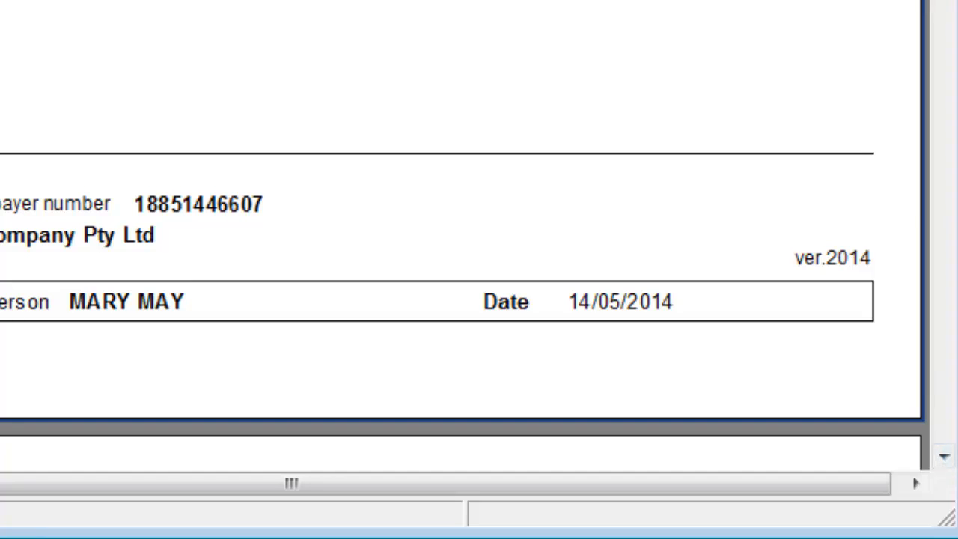
{"action": "scroll", "coordinate": [461, 236], "scroll_direction": "up", "scroll_amount": 8}
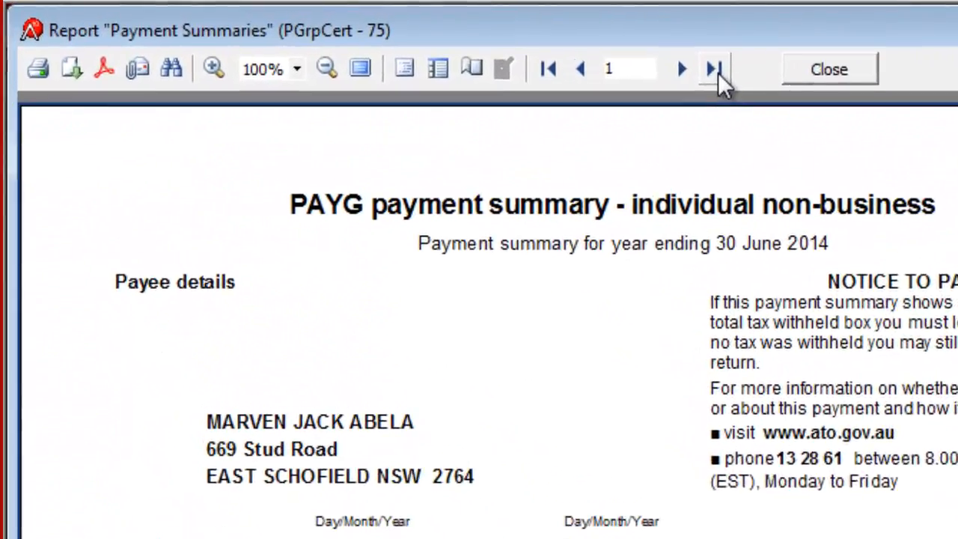
{"action": "left_click", "coordinate": [566, 55]}
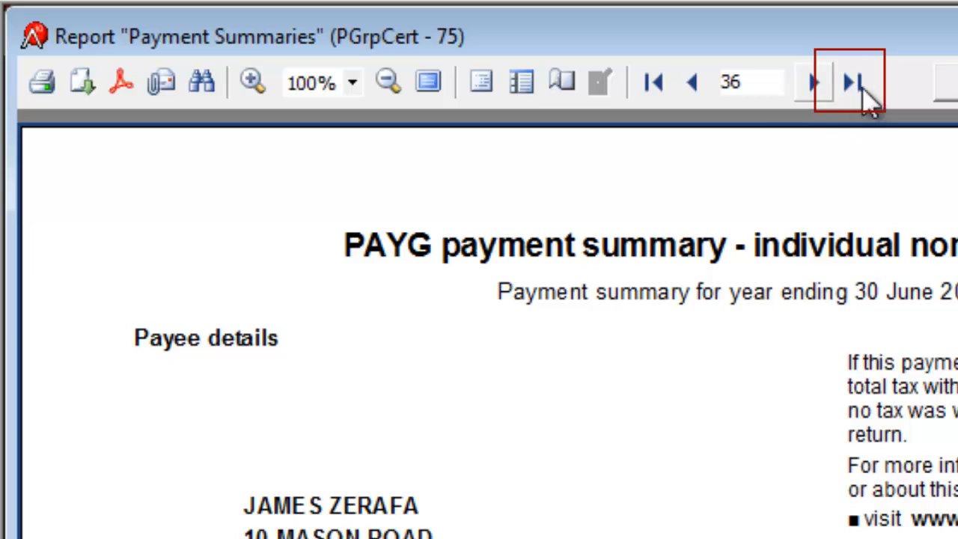
{"action": "left_click_drag", "start_coordinate": [762, 81], "coordinate": [713, 78]}
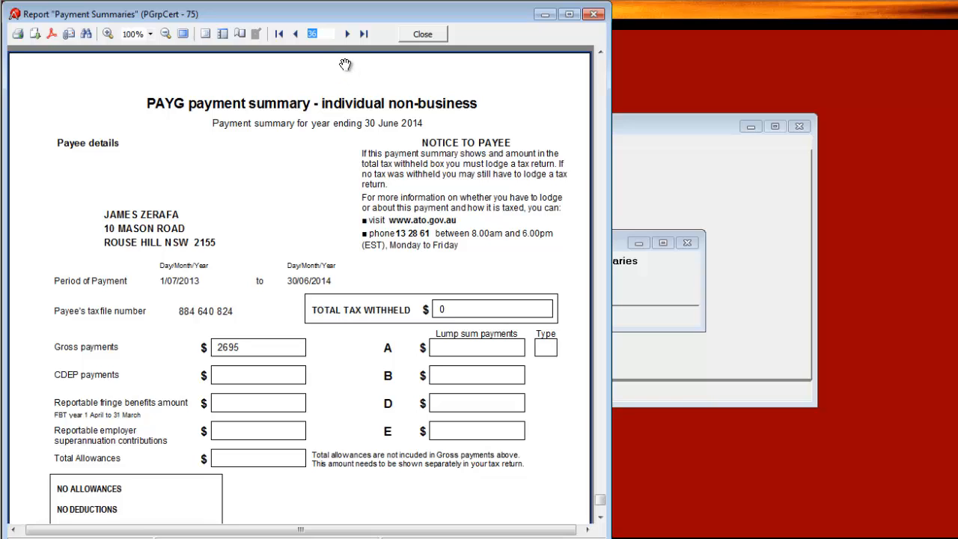
{"action": "left_click", "coordinate": [279, 33]}
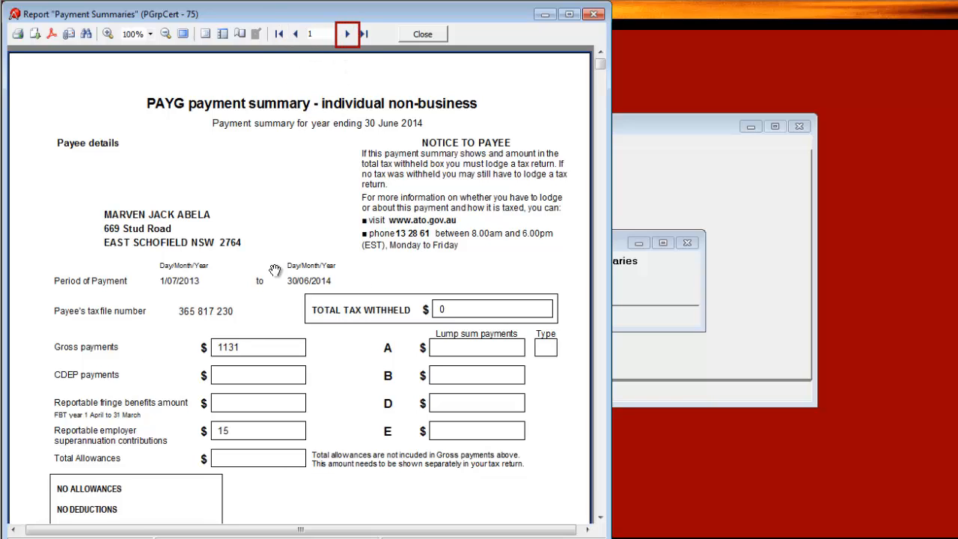
Step: Page through each employee's payment summary one by one, then close the preview
{"action": "left_click", "coordinate": [348, 35]}
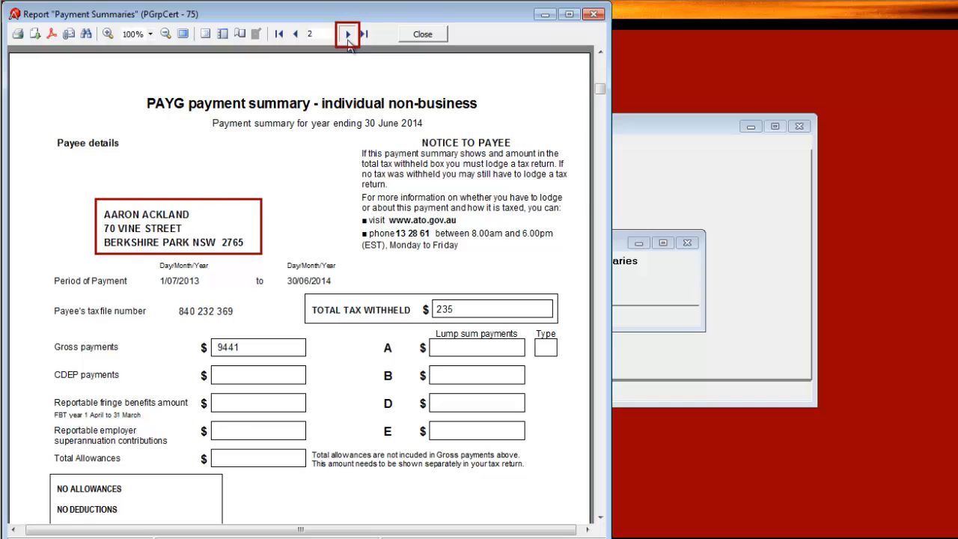
{"action": "left_click", "coordinate": [348, 35]}
{"action": "left_click", "coordinate": [348, 34]}
{"action": "left_click", "coordinate": [348, 35]}
{"action": "left_click", "coordinate": [349, 35]}
{"action": "left_click", "coordinate": [347, 36]}
{"action": "left_click", "coordinate": [348, 36]}
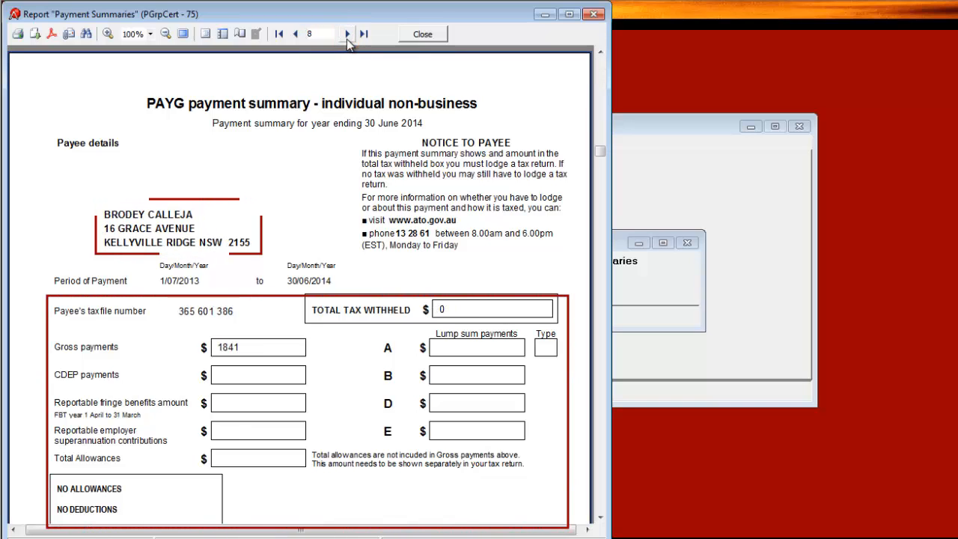
{"action": "left_click", "coordinate": [348, 35]}
{"action": "left_click", "coordinate": [348, 36]}
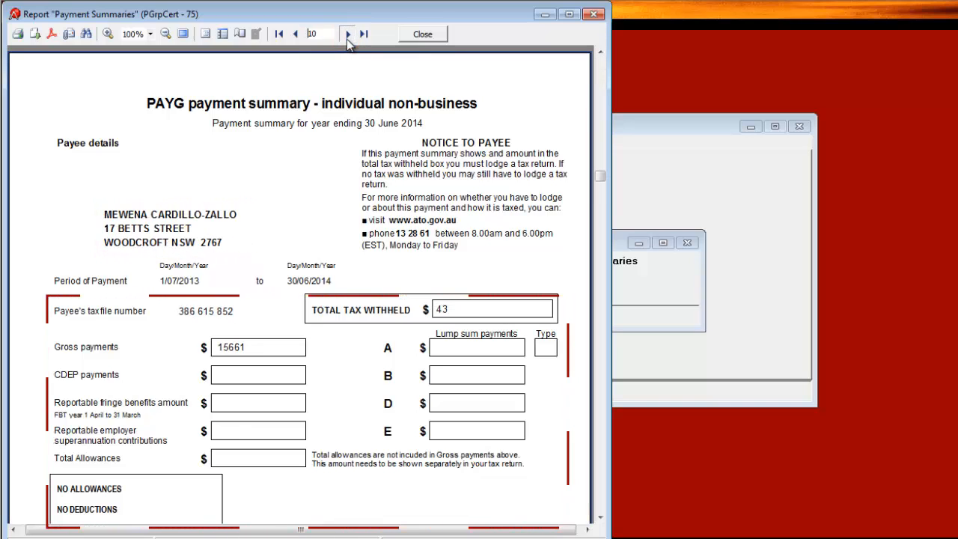
{"action": "left_click", "coordinate": [348, 34]}
{"action": "left_click", "coordinate": [347, 34]}
{"action": "left_click", "coordinate": [348, 35]}
{"action": "left_click", "coordinate": [347, 34]}
{"action": "left_click", "coordinate": [348, 35]}
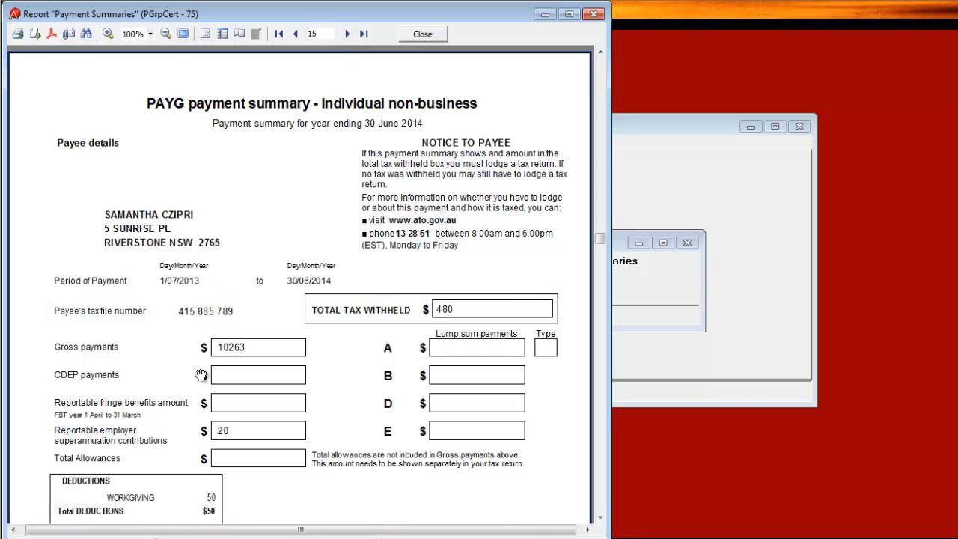
{"action": "scroll", "coordinate": [189, 375], "scroll_direction": "down", "scroll_amount": 3}
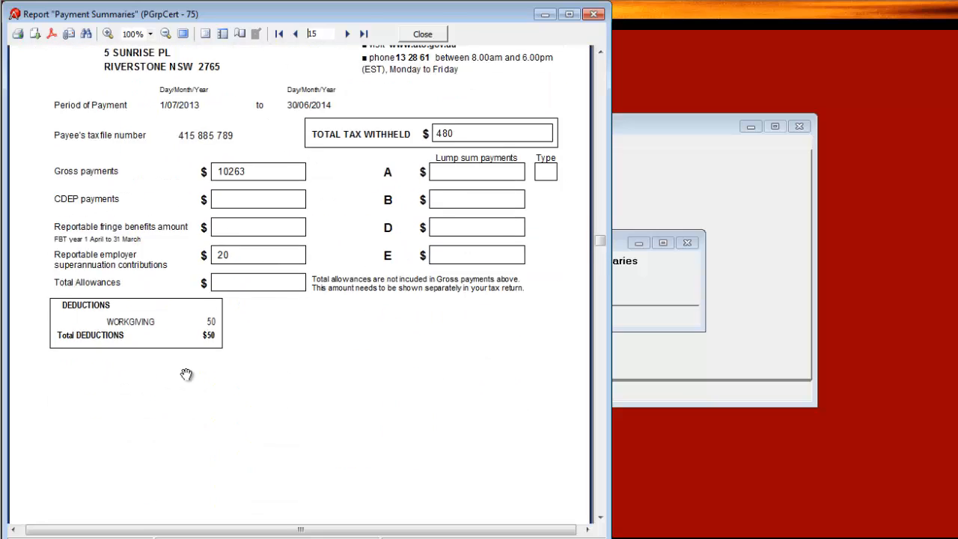
{"action": "scroll", "coordinate": [184, 372], "scroll_direction": "up", "scroll_amount": 1}
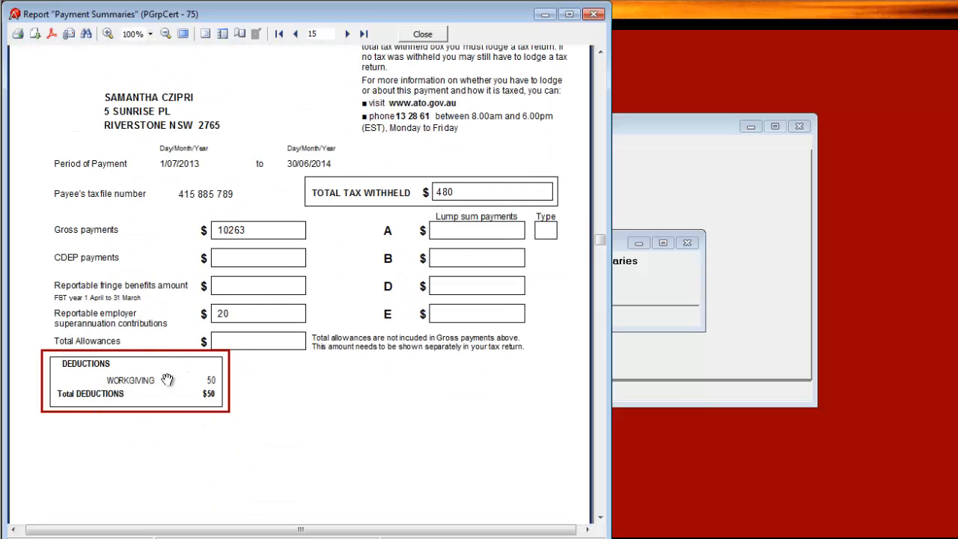
{"action": "scroll", "coordinate": [208, 384], "scroll_direction": "up", "scroll_amount": 1}
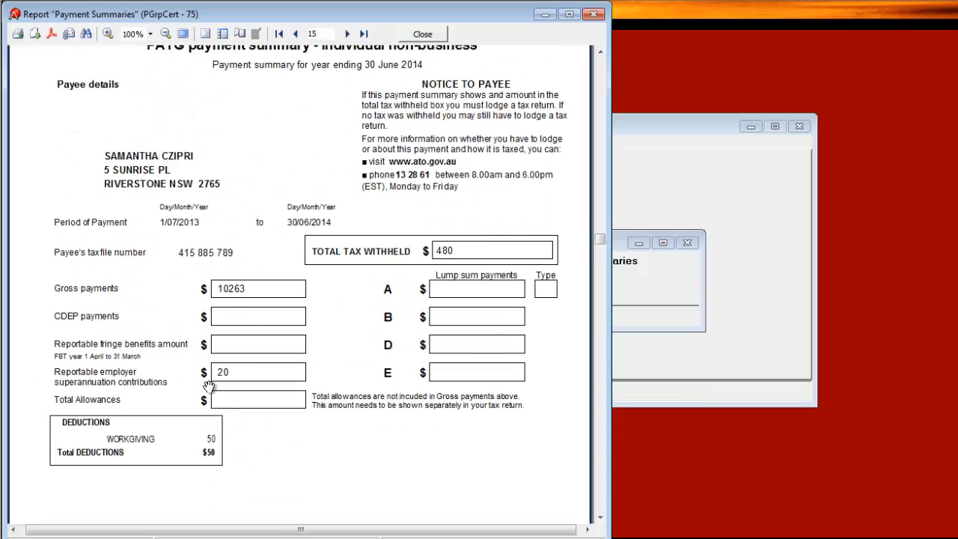
{"action": "left_click", "coordinate": [347, 34]}
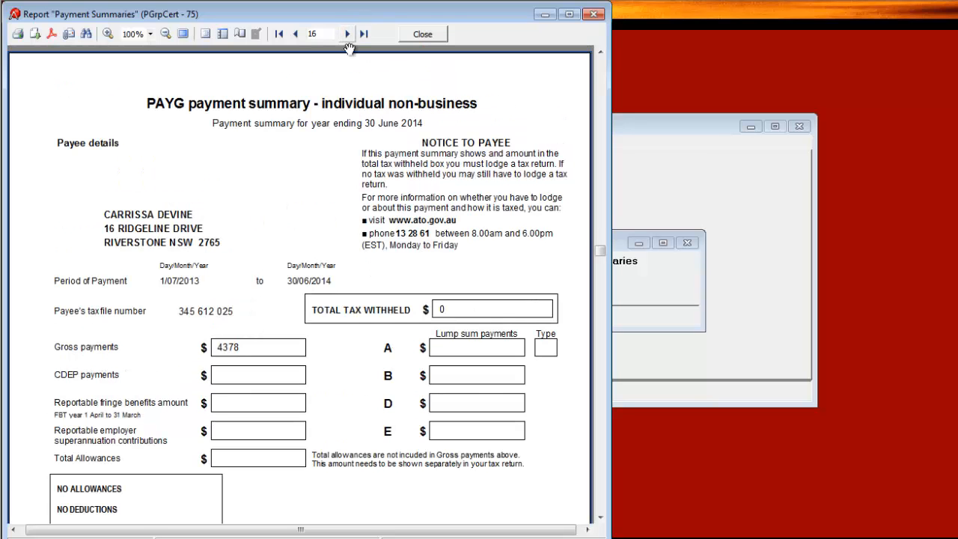
{"action": "scroll", "coordinate": [352, 60], "scroll_direction": "down", "scroll_amount": 5}
{"action": "left_click", "coordinate": [347, 34]}
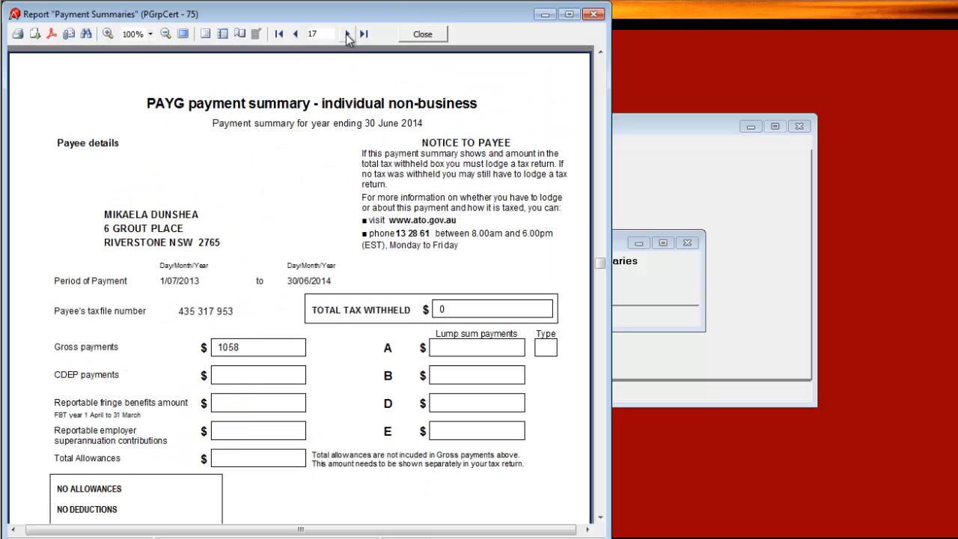
{"action": "left_click", "coordinate": [347, 34]}
{"action": "left_click", "coordinate": [347, 33]}
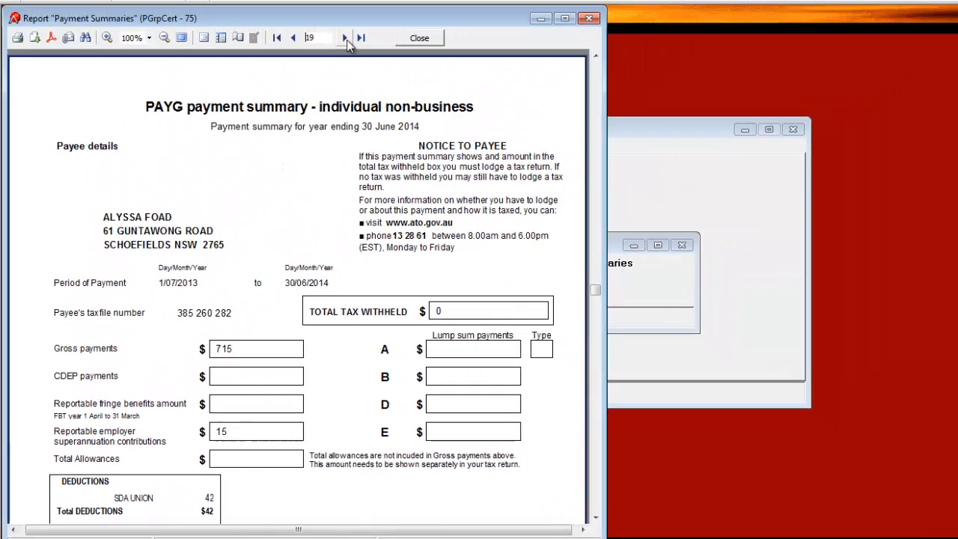
{"action": "left_click", "coordinate": [345, 37]}
{"action": "left_click", "coordinate": [346, 37]}
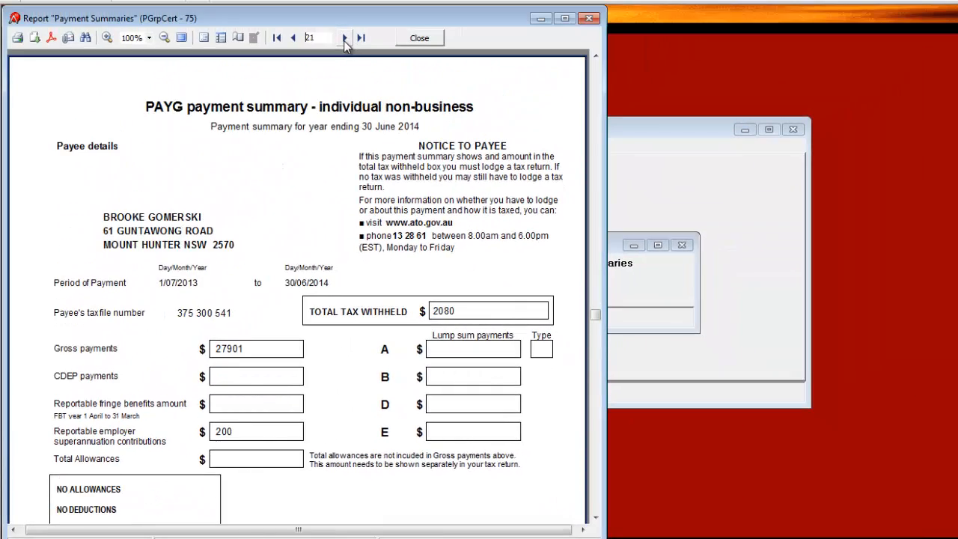
{"action": "left_click", "coordinate": [345, 42]}
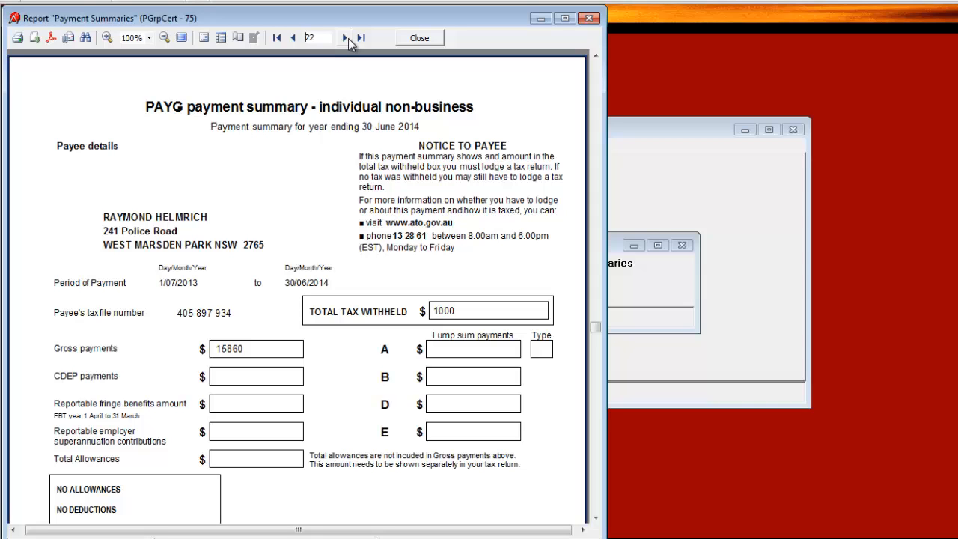
{"action": "left_click", "coordinate": [348, 38]}
{"action": "left_click", "coordinate": [348, 38]}
{"action": "left_click", "coordinate": [348, 38]}
{"action": "left_click", "coordinate": [348, 39]}
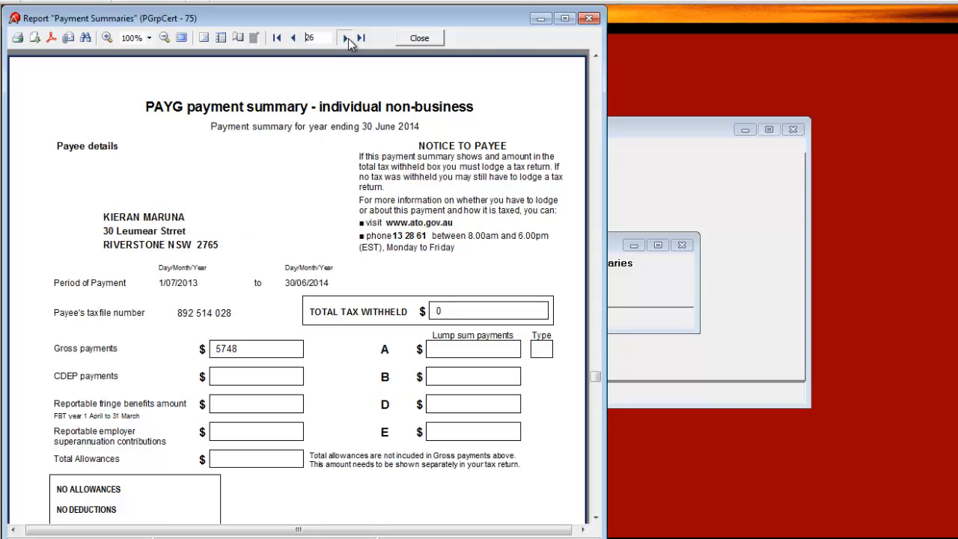
{"action": "left_click", "coordinate": [348, 39]}
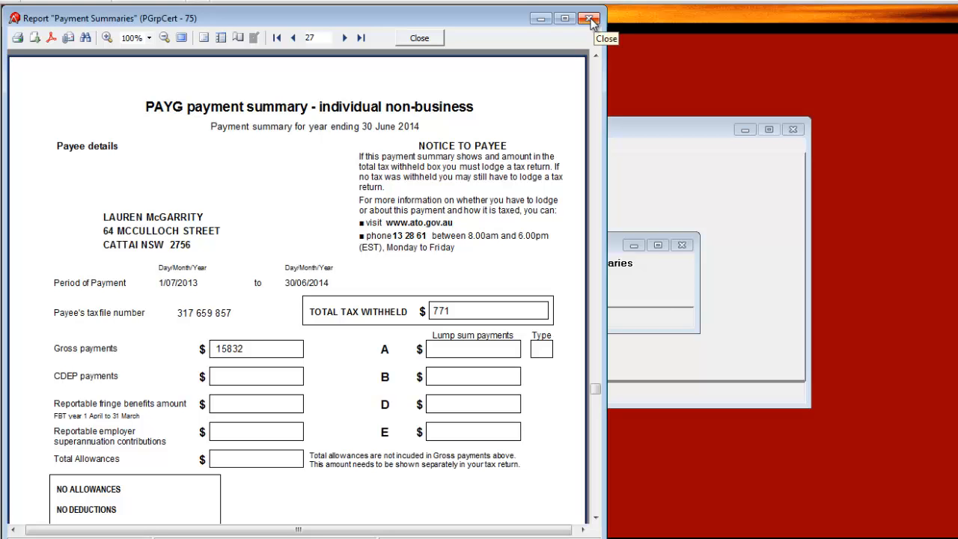
{"action": "left_click", "coordinate": [592, 20]}
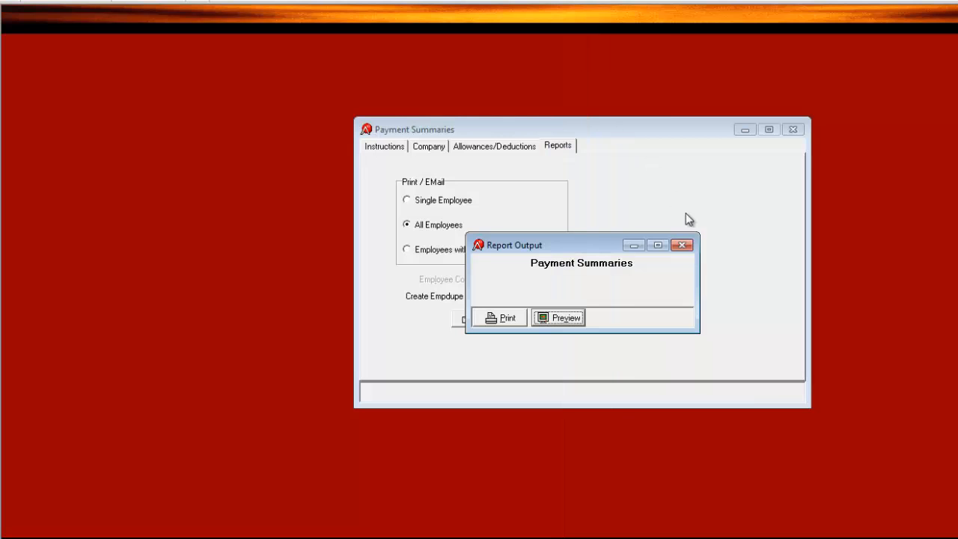
Step: Close the Report Output window, leaving All Employees selected on the Reports page
{"action": "left_click", "coordinate": [682, 245]}
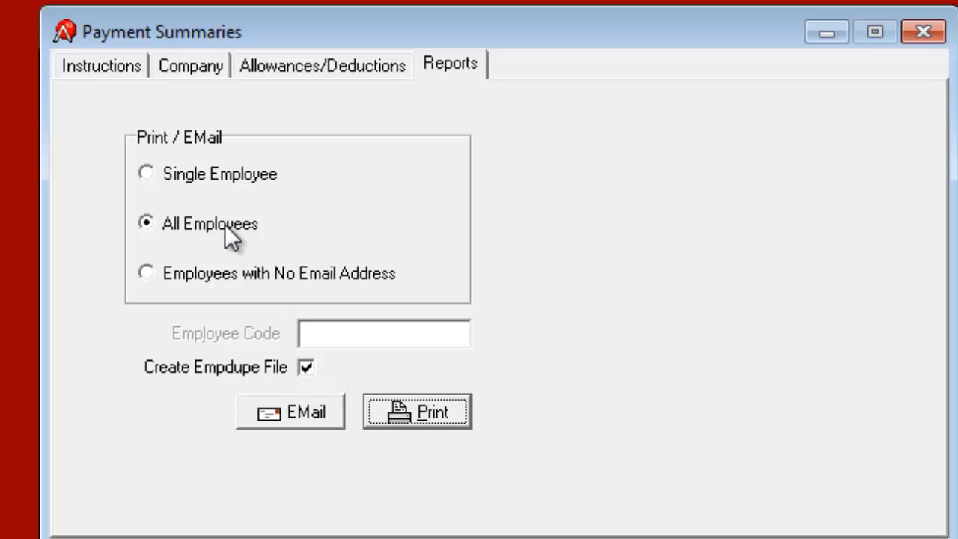
Step: Run the all-employee payment summaries and choose the EOY2014 folder as the save location
{"action": "left_click", "coordinate": [416, 415]}
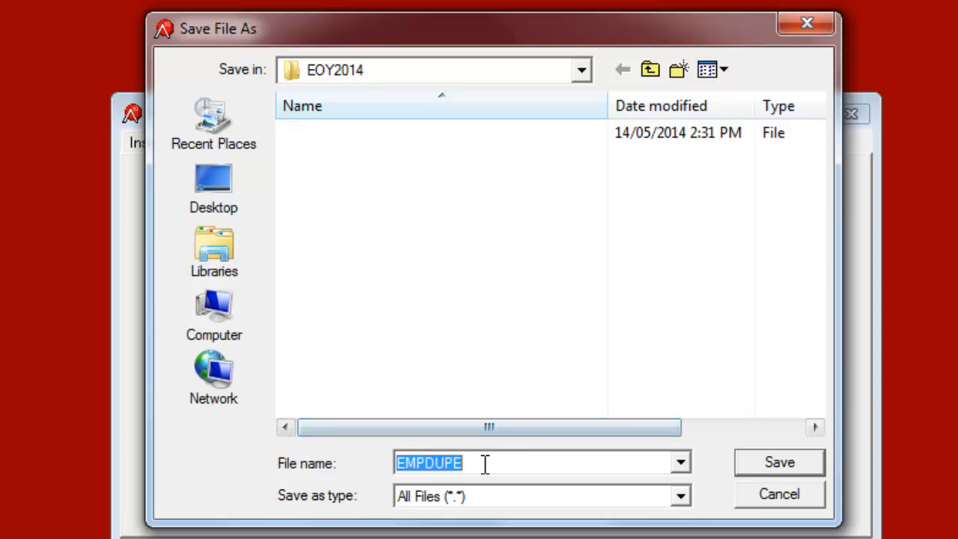
{"action": "left_click", "coordinate": [650, 72]}
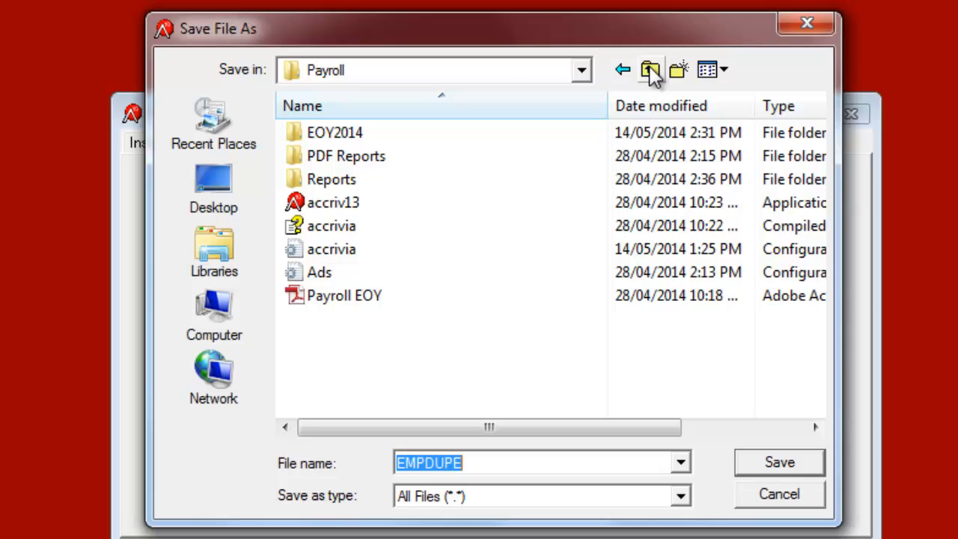
{"action": "left_click", "coordinate": [350, 132]}
{"action": "mouse_move", "coordinate": [417, 208]}
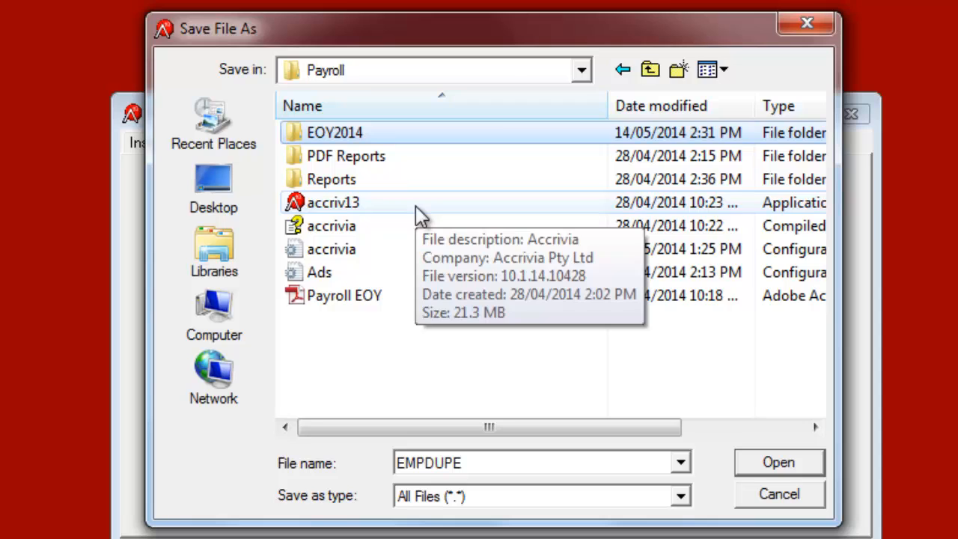
{"action": "double_click", "coordinate": [363, 135]}
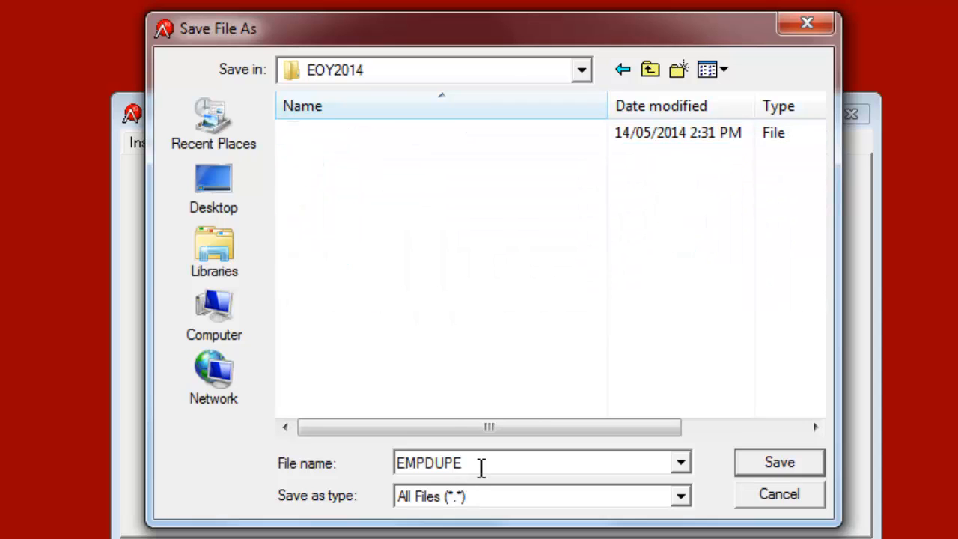
Step: Save the Empdupe file as EMPDUPE.ao1
{"action": "left_click_drag", "start_coordinate": [482, 463], "coordinate": [390, 460]}
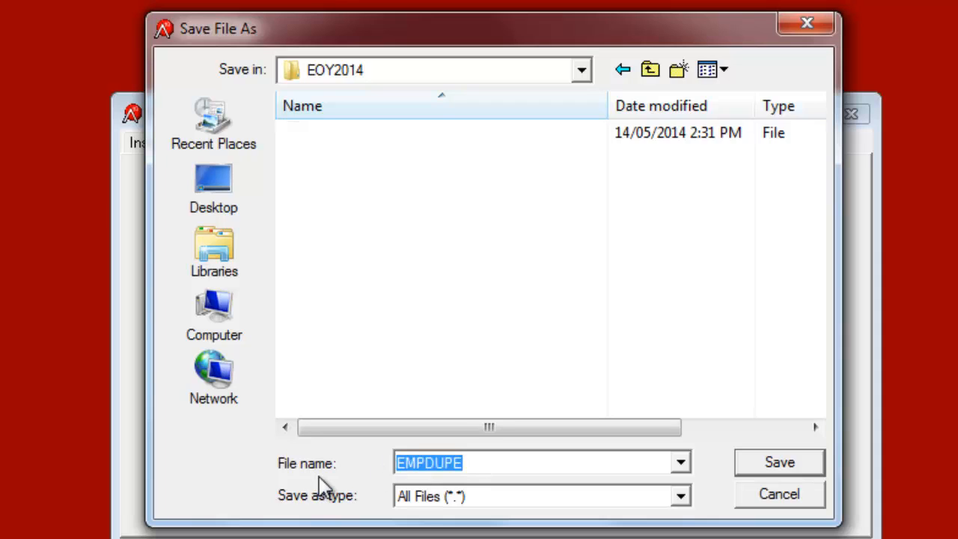
{"action": "left_click_drag", "start_coordinate": [530, 460], "coordinate": [380, 464]}
{"action": "left_click", "coordinate": [484, 462]}
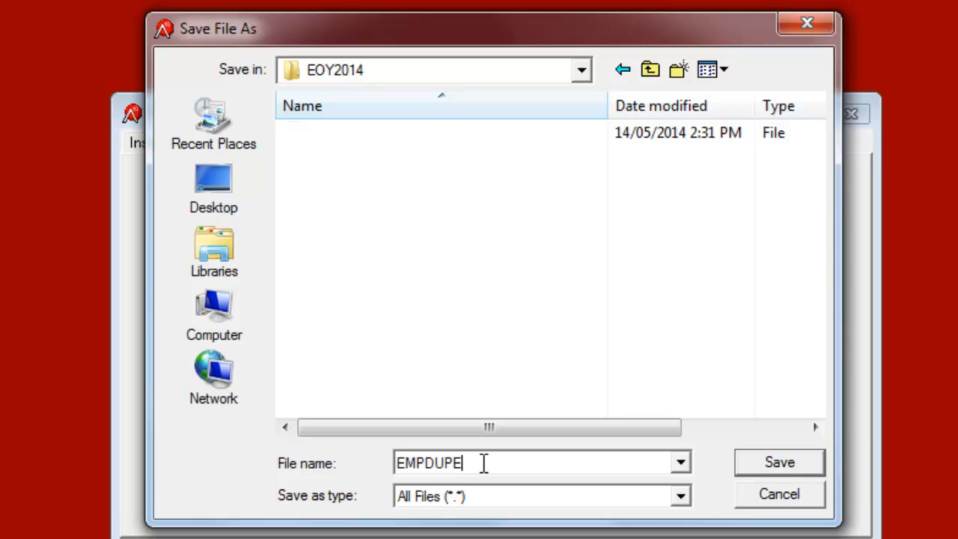
{"action": "type", "text": ".ao1"}
{"action": "left_click", "coordinate": [778, 463]}
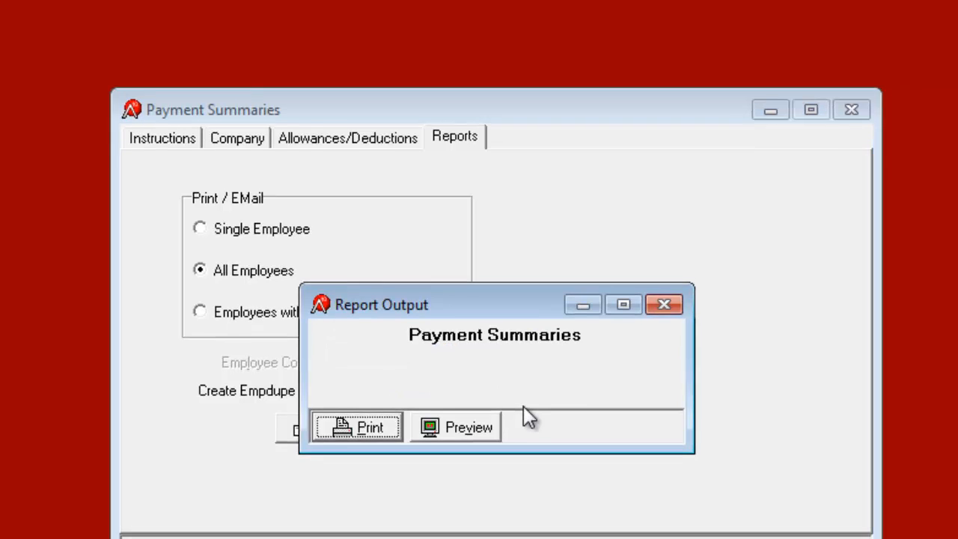
Step: Preview and close the generated payment summaries, then target employees with no email address
{"action": "left_click", "coordinate": [479, 434]}
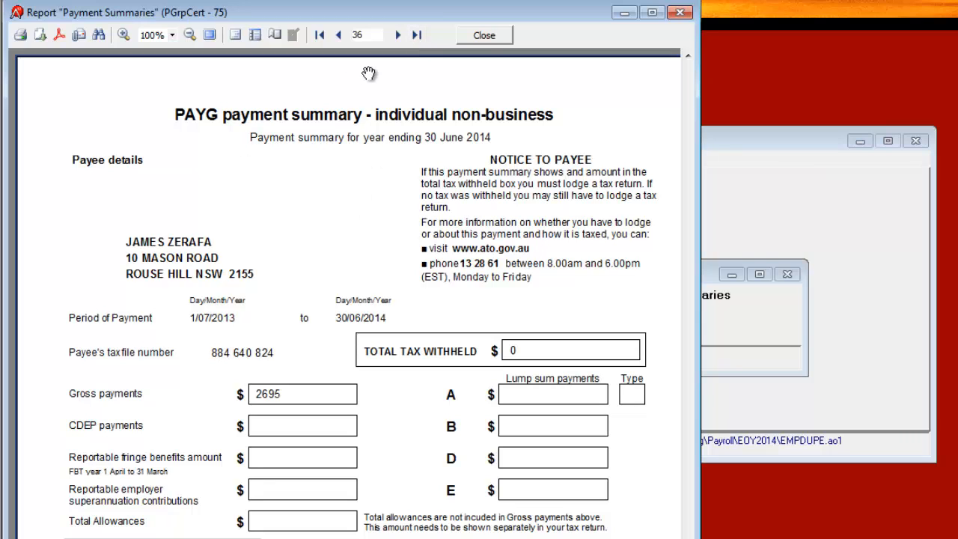
{"action": "left_click", "coordinate": [680, 11]}
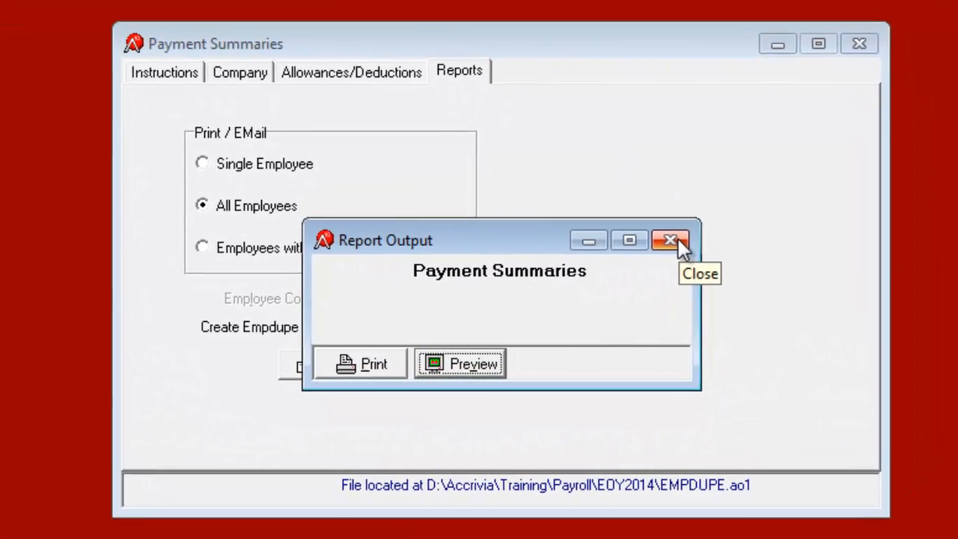
{"action": "left_click", "coordinate": [677, 240]}
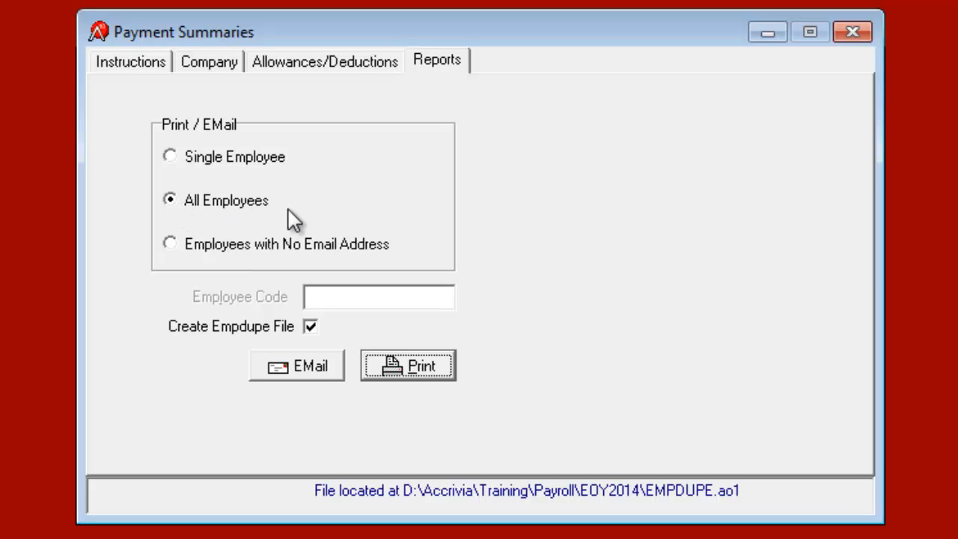
{"action": "left_click", "coordinate": [211, 250]}
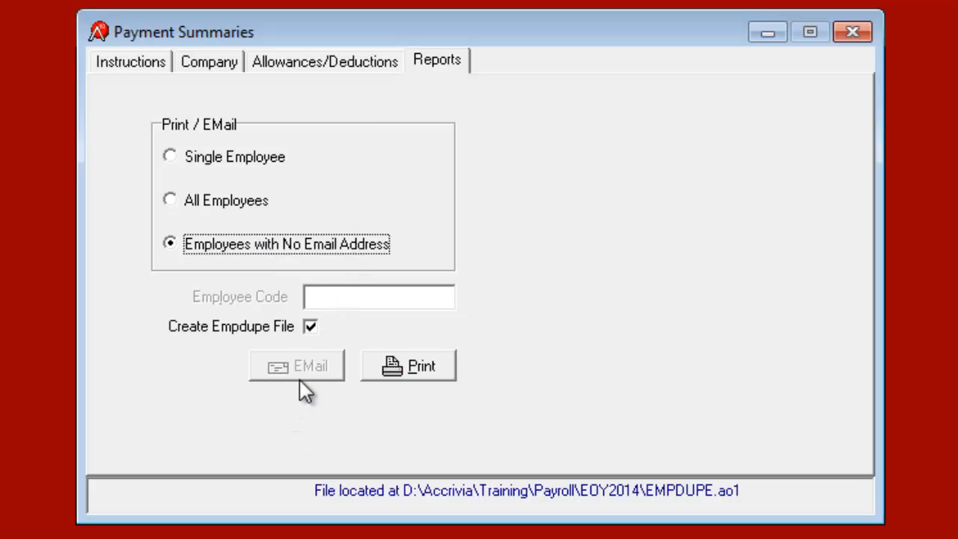
Step: Print no-email payment summaries without an Empdupe file, past the FTP warning, and preview them
{"action": "left_click", "coordinate": [310, 329]}
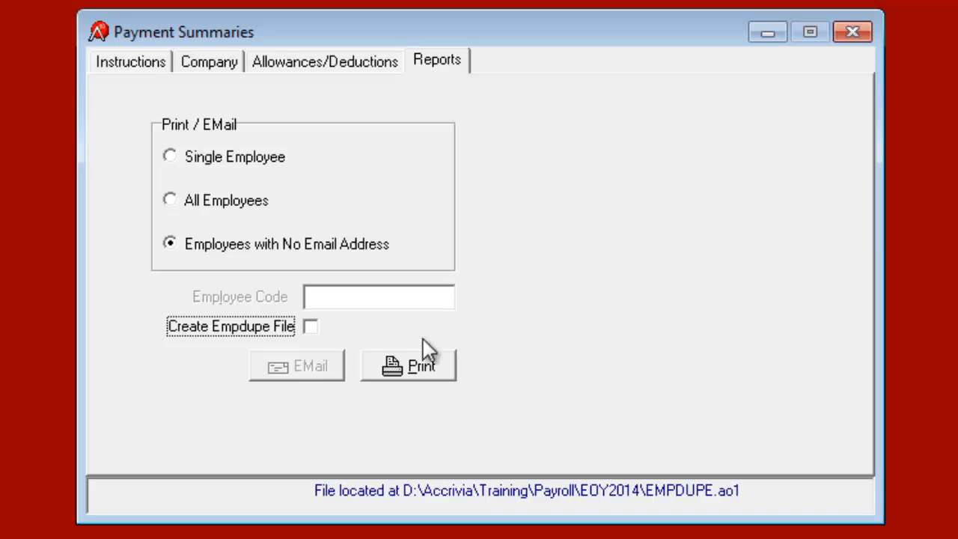
{"action": "left_click", "coordinate": [423, 368]}
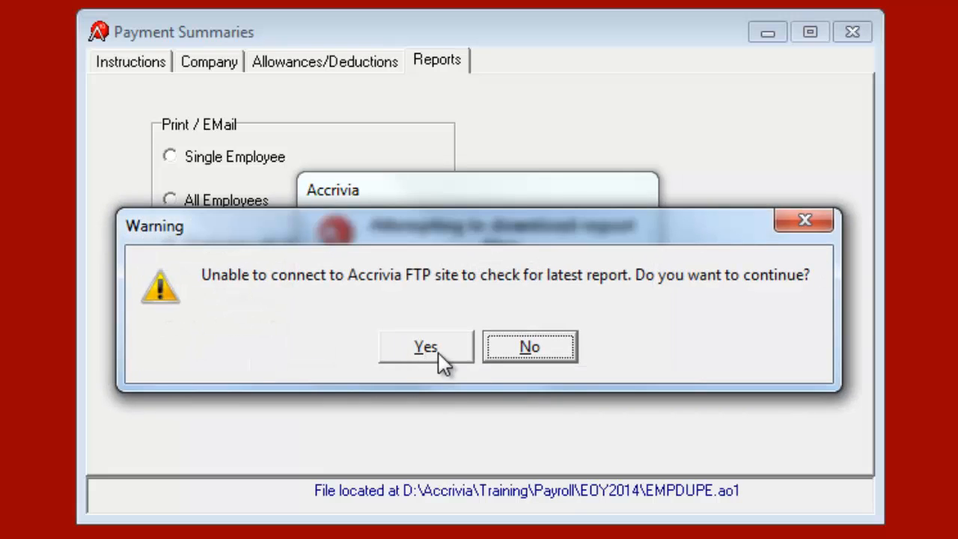
{"action": "left_click", "coordinate": [435, 358]}
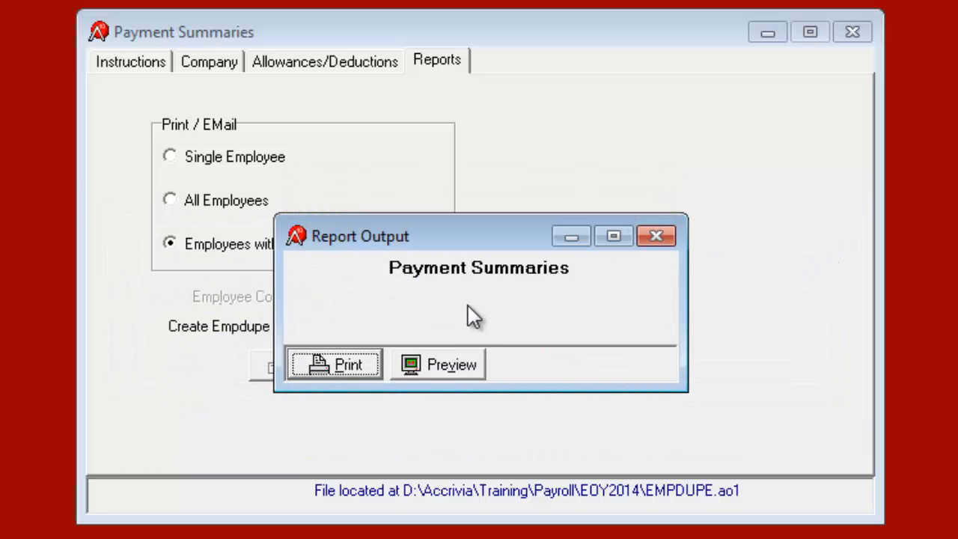
{"action": "left_click", "coordinate": [464, 364]}
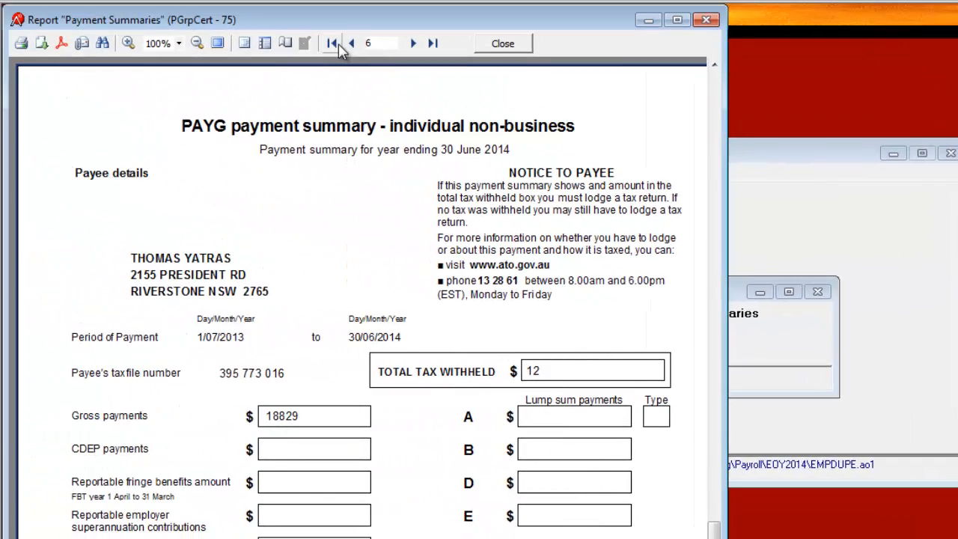
Step: From the first summary, view the PDF export settings, cancel saving, and close the preview
{"action": "left_click", "coordinate": [333, 43]}
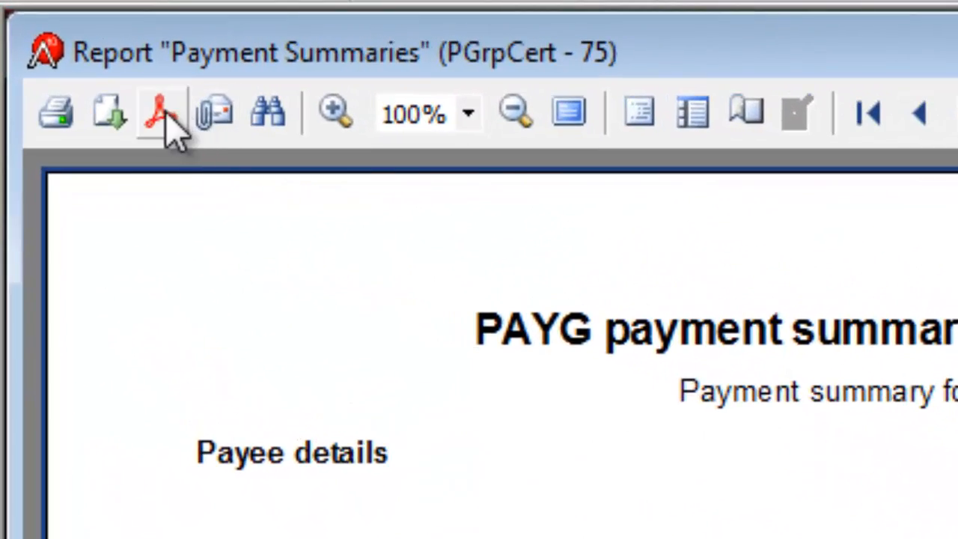
{"action": "left_click", "coordinate": [166, 117]}
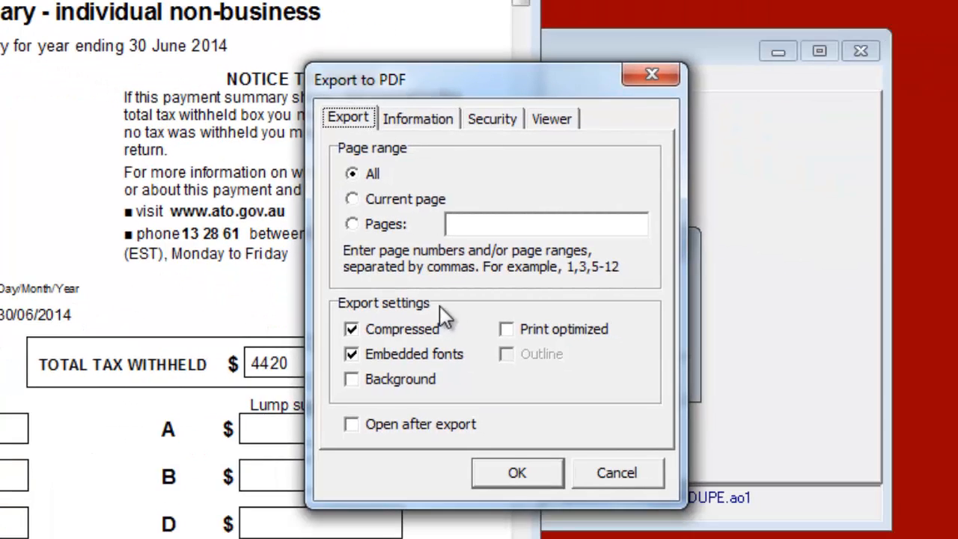
{"action": "left_click", "coordinate": [519, 476]}
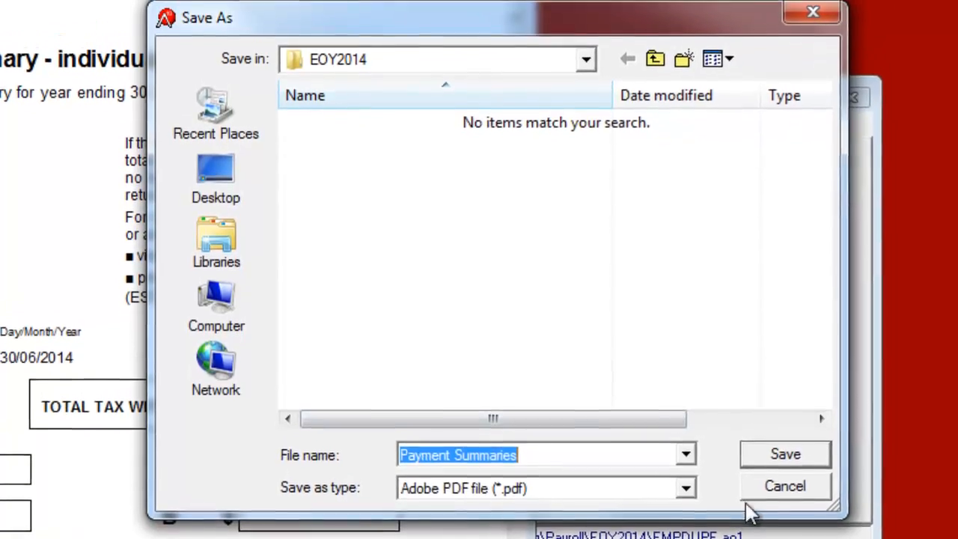
{"action": "left_click", "coordinate": [776, 490]}
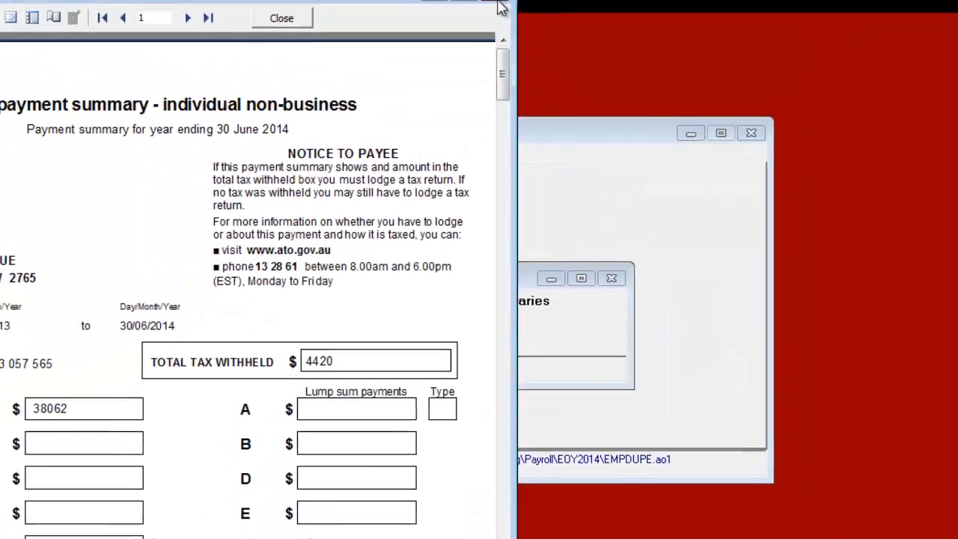
{"action": "left_click", "coordinate": [500, 6]}
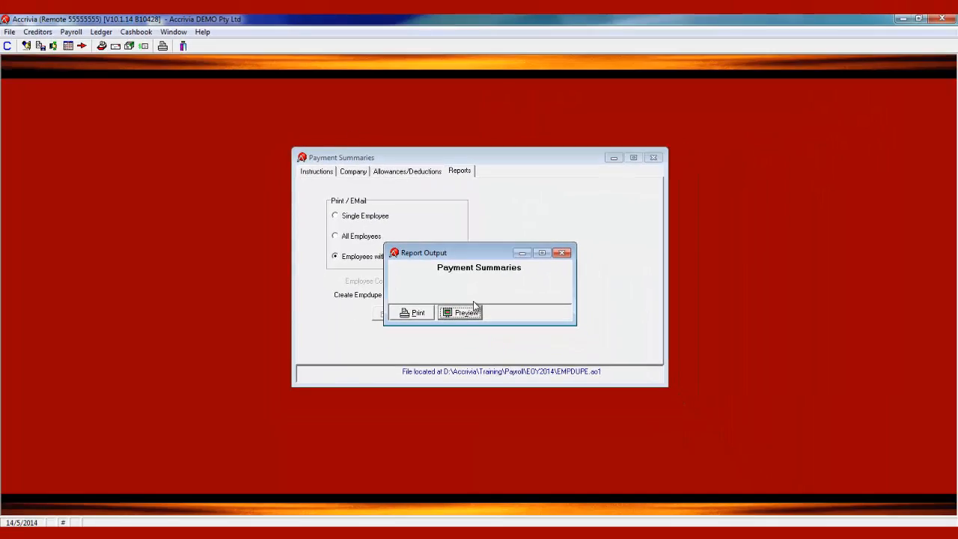
Step: Choose BAROSSA as the organisation name on the Company page
{"action": "left_click", "coordinate": [562, 253]}
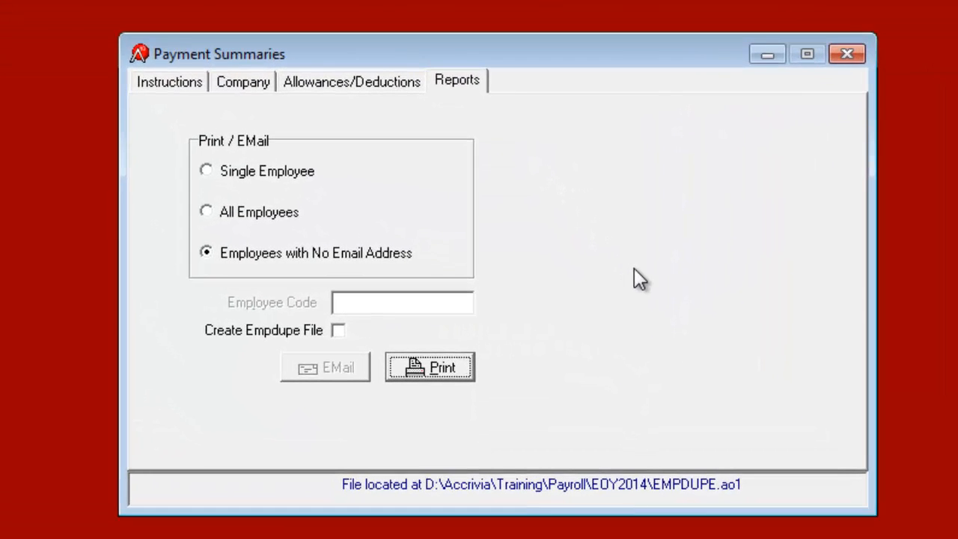
{"action": "left_click", "coordinate": [237, 77]}
{"action": "left_click", "coordinate": [476, 165]}
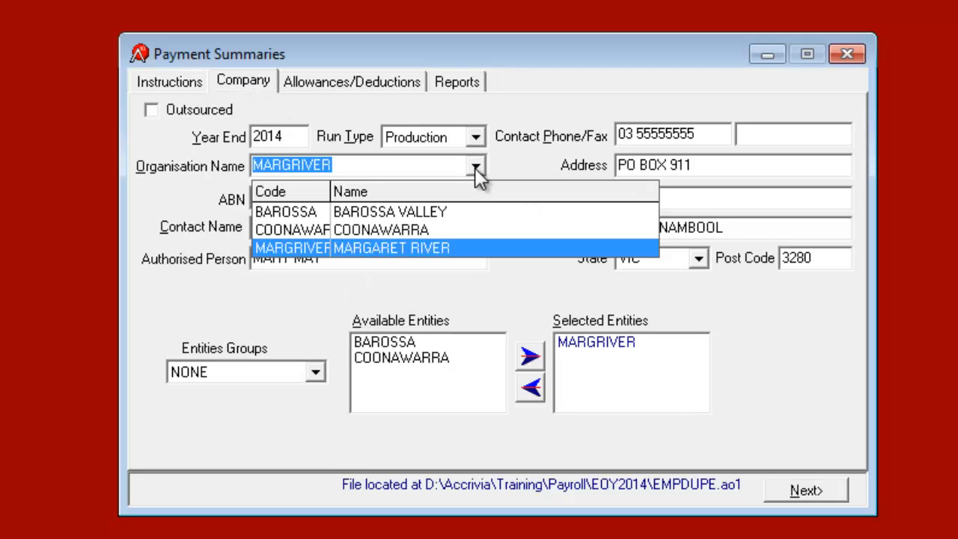
{"action": "left_click", "coordinate": [396, 211]}
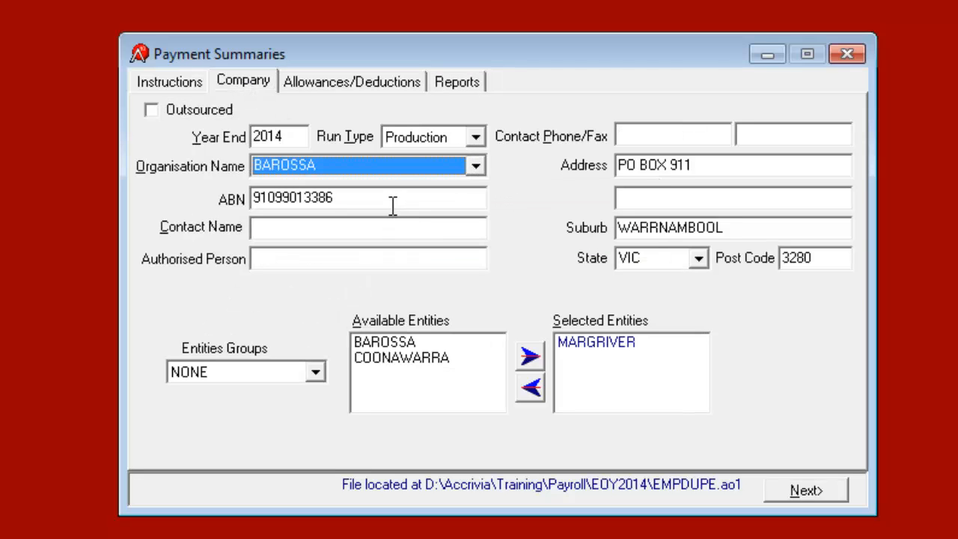
Step: Swap MARGRIVER for BAROSSA and COONAWARRA as selected entities, then view Allowances/Deductions
{"action": "left_click", "coordinate": [595, 342]}
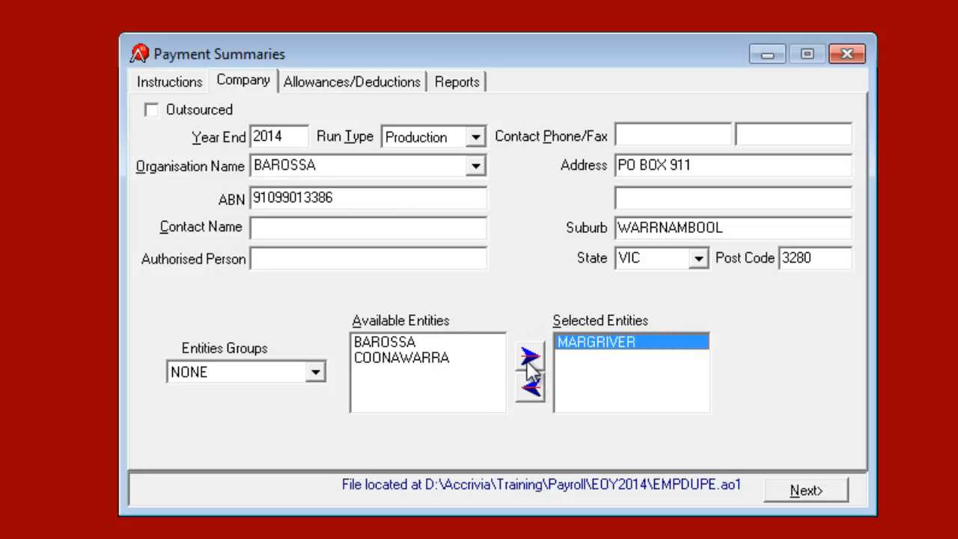
{"action": "left_click", "coordinate": [533, 389]}
{"action": "double_click", "coordinate": [413, 345]}
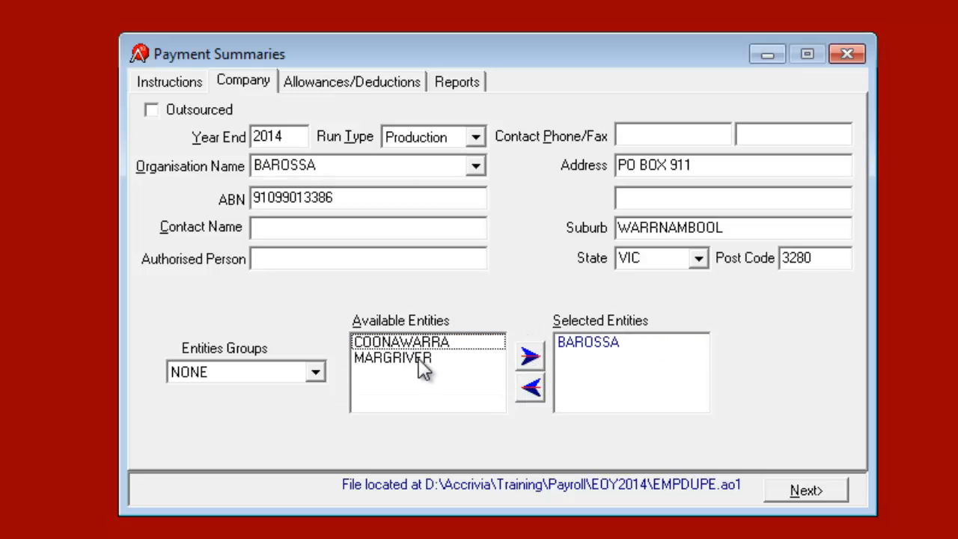
{"action": "double_click", "coordinate": [426, 343]}
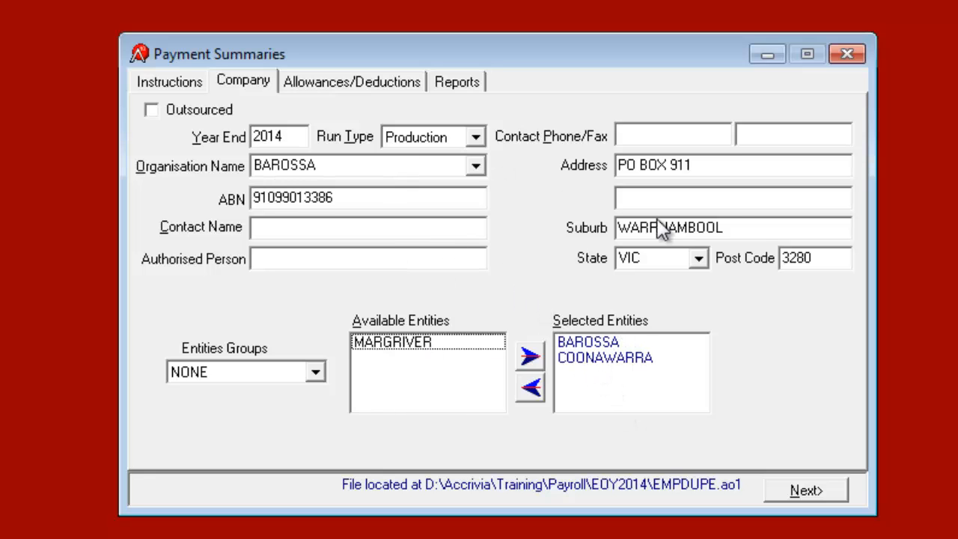
{"action": "left_click", "coordinate": [342, 226]}
{"action": "left_click", "coordinate": [352, 257]}
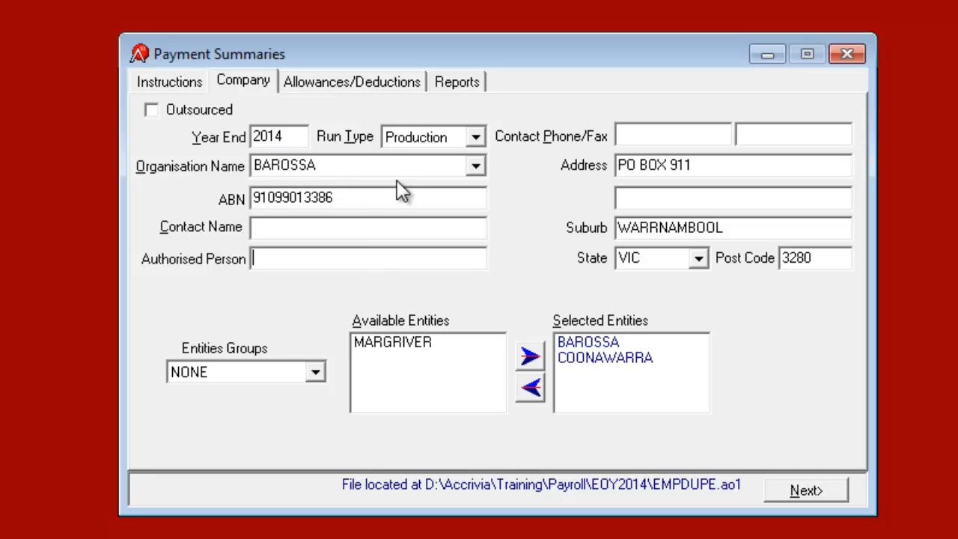
{"action": "left_click", "coordinate": [322, 83]}
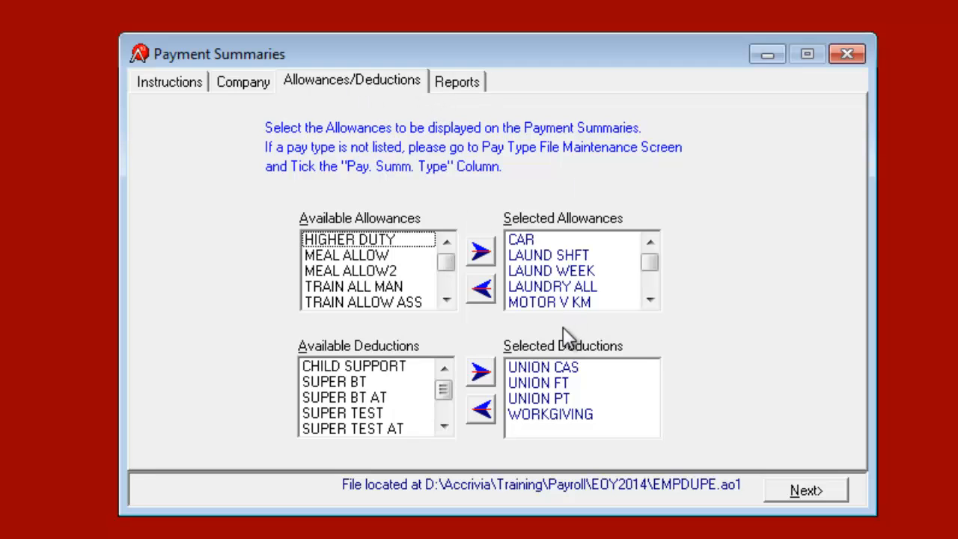
Step: Return to the Reports page and close the Payment Summaries window
{"action": "left_click", "coordinate": [455, 83]}
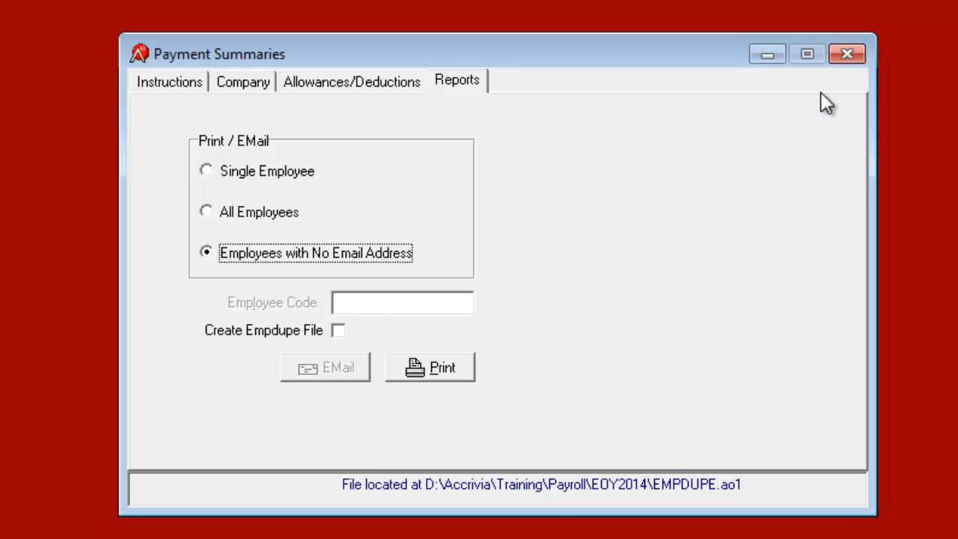
{"action": "left_click", "coordinate": [845, 56]}
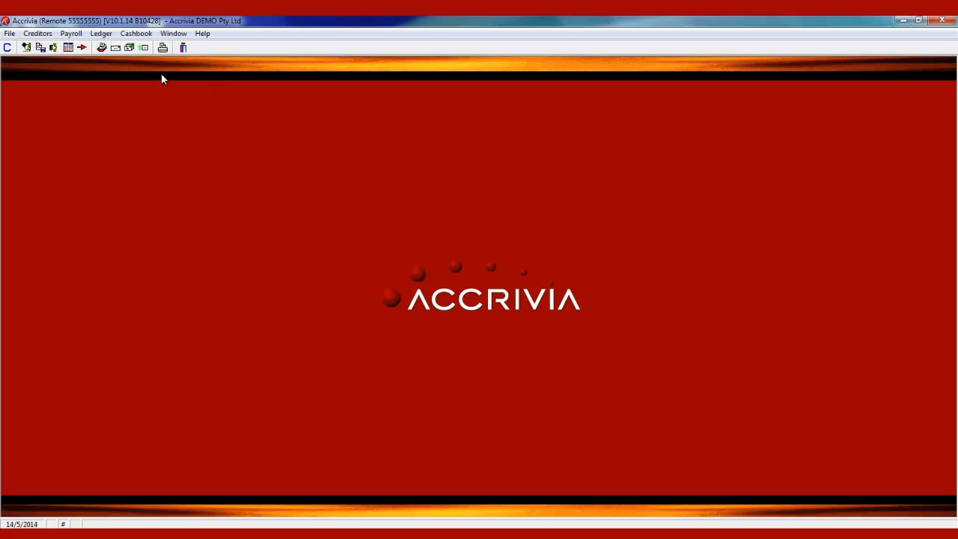
Step: Run the end-of-year routine with system date 30/06/2014, then reset it to 14/05/2014
{"action": "left_click", "coordinate": [75, 35]}
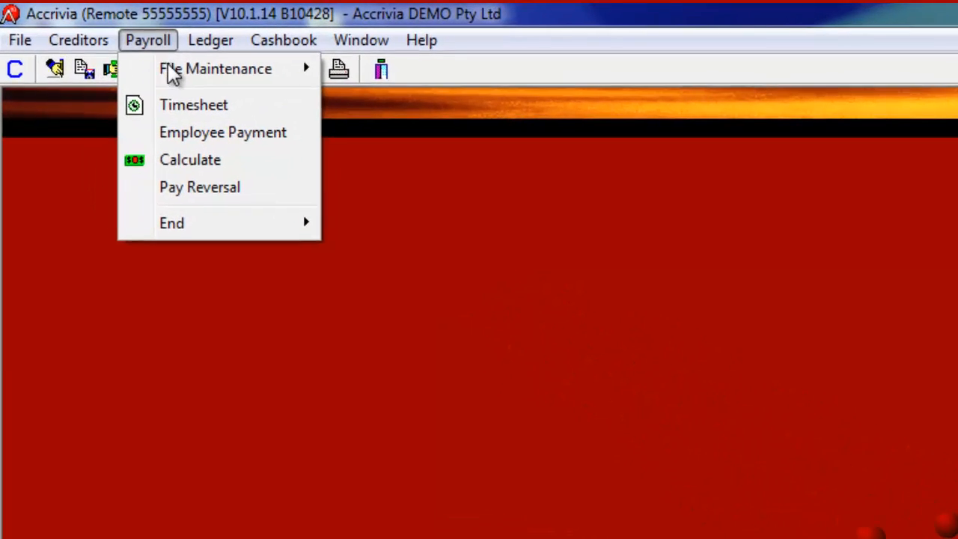
{"action": "mouse_move", "coordinate": [150, 181]}
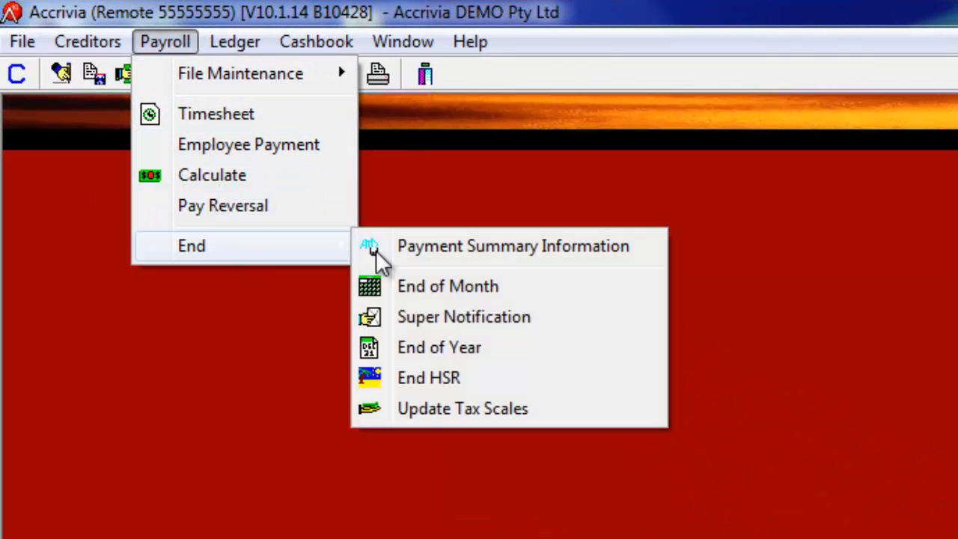
{"action": "left_click", "coordinate": [466, 349]}
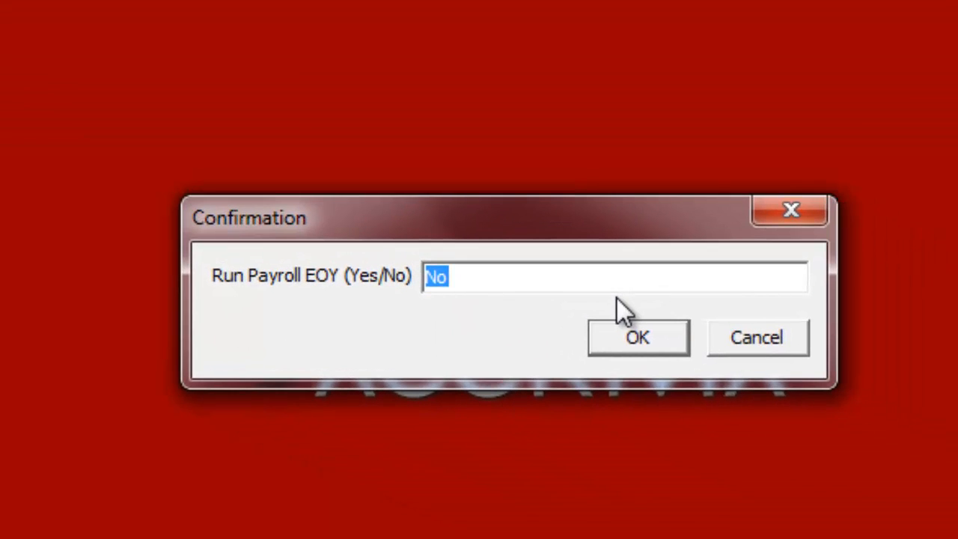
{"action": "type", "text": "Yes"}
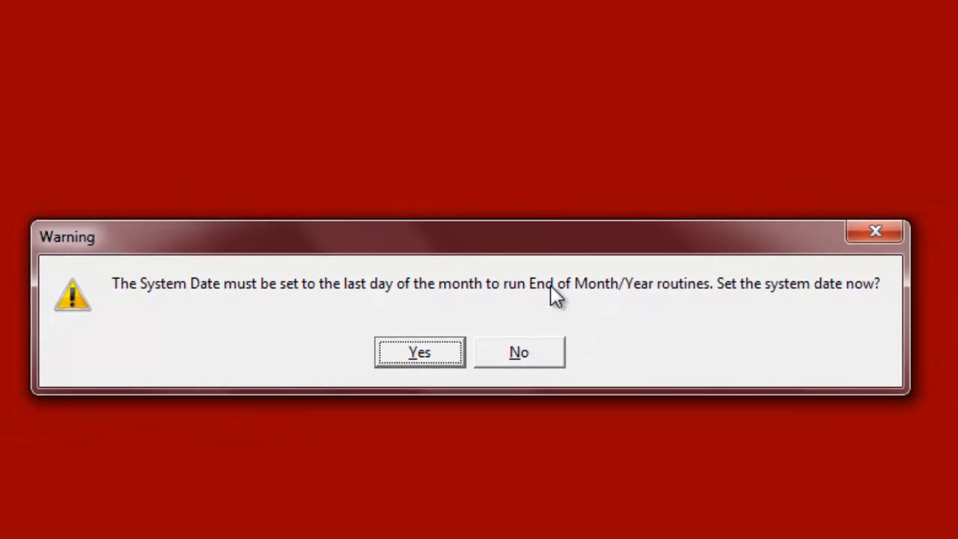
{"action": "left_click", "coordinate": [425, 353]}
{"action": "type", "text": "30/"}
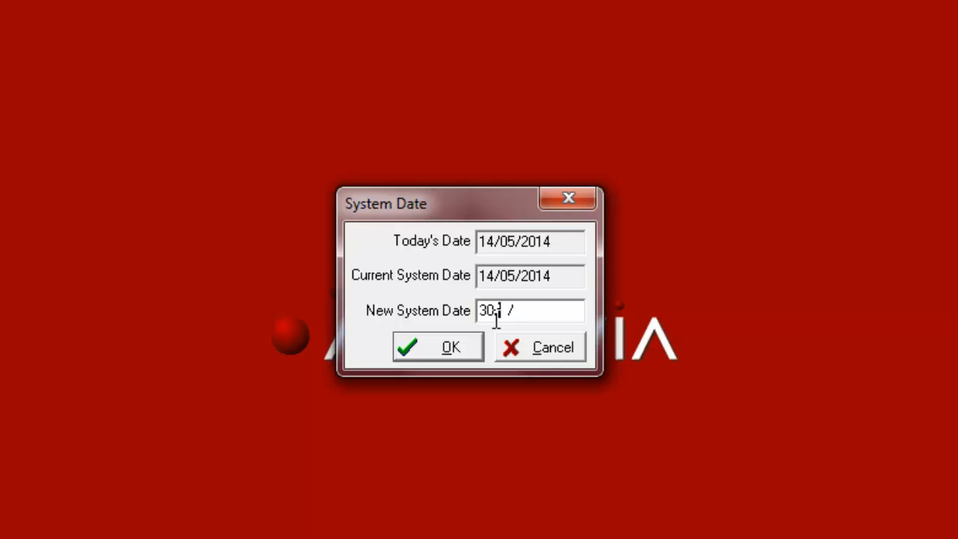
{"action": "type", "text": "06/2014"}
{"action": "left_click", "coordinate": [438, 357]}
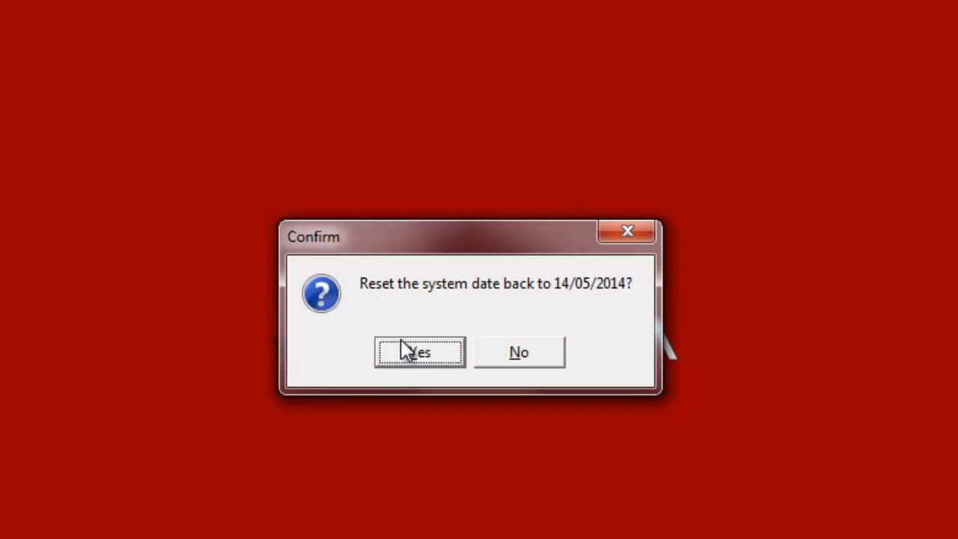
{"action": "left_click", "coordinate": [408, 347]}
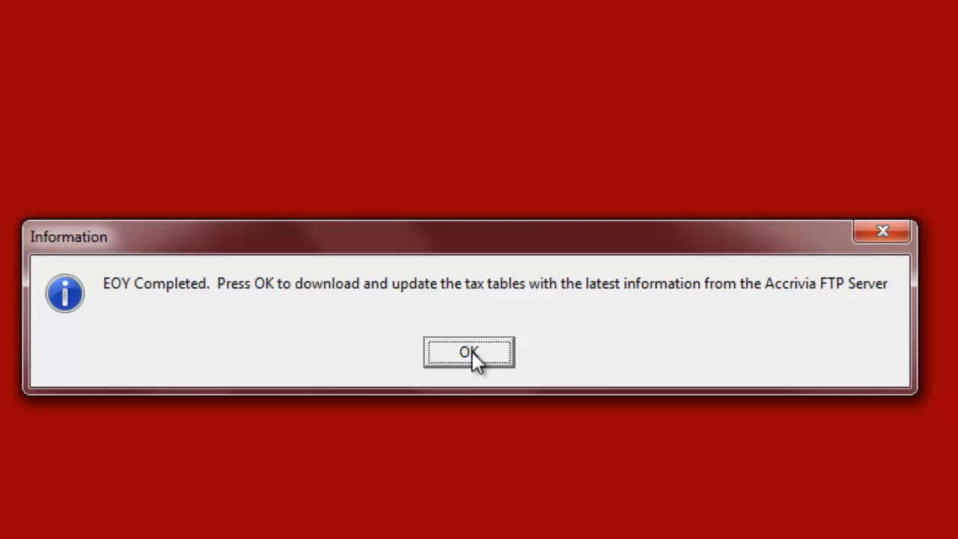
Step: Attempt the tax scale update from the FTP server and dismiss the download failure error
{"action": "left_click", "coordinate": [472, 351]}
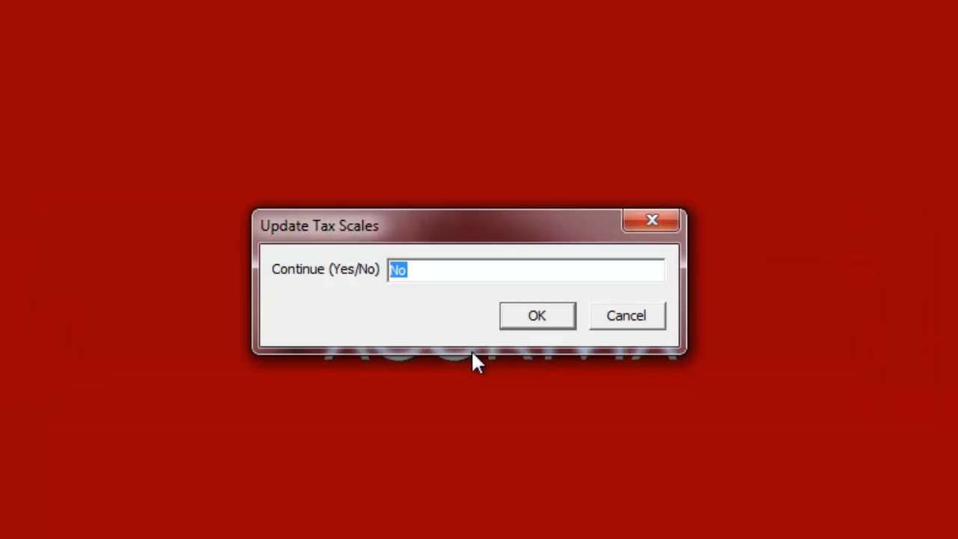
{"action": "type", "text": "Yes"}
{"action": "key", "text": "Return"}
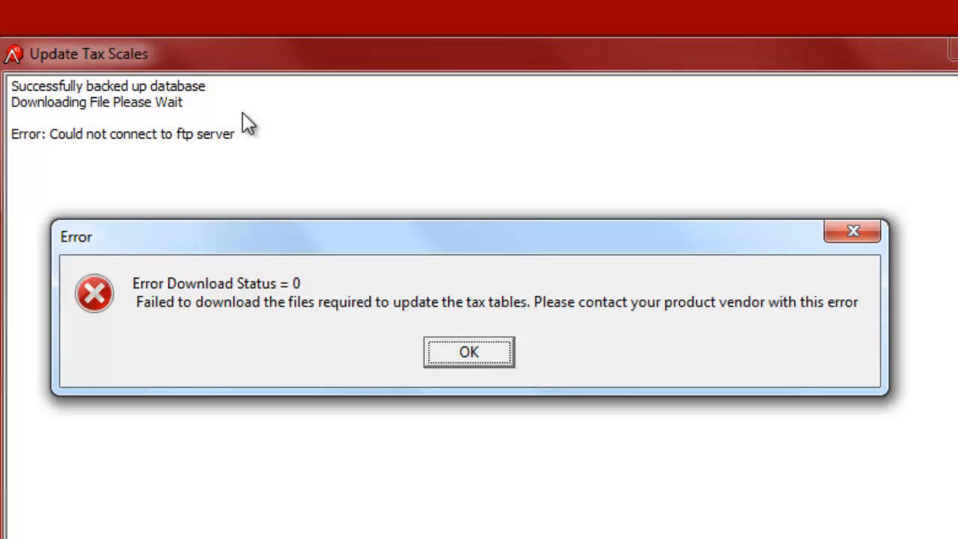
{"action": "left_click", "coordinate": [442, 358]}
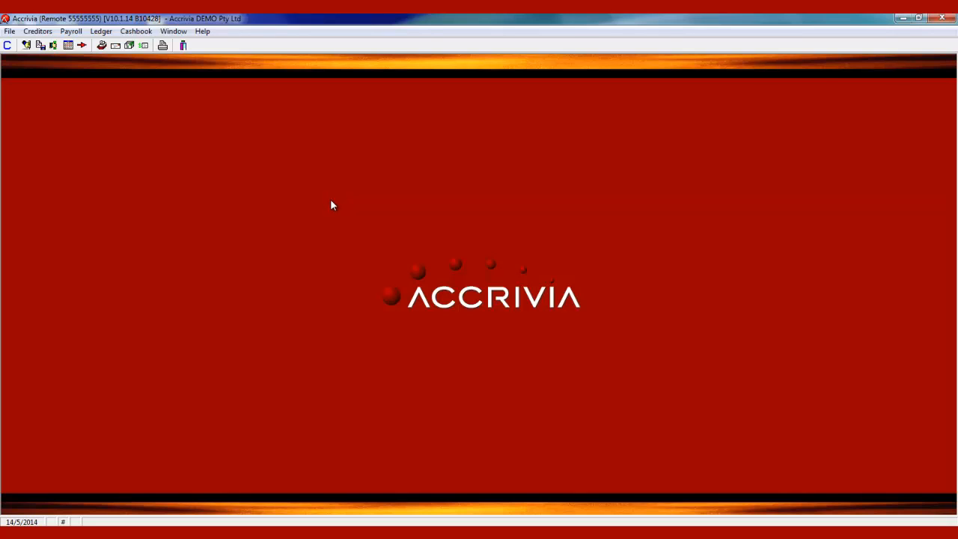
{"action": "left_click", "coordinate": [72, 30]}
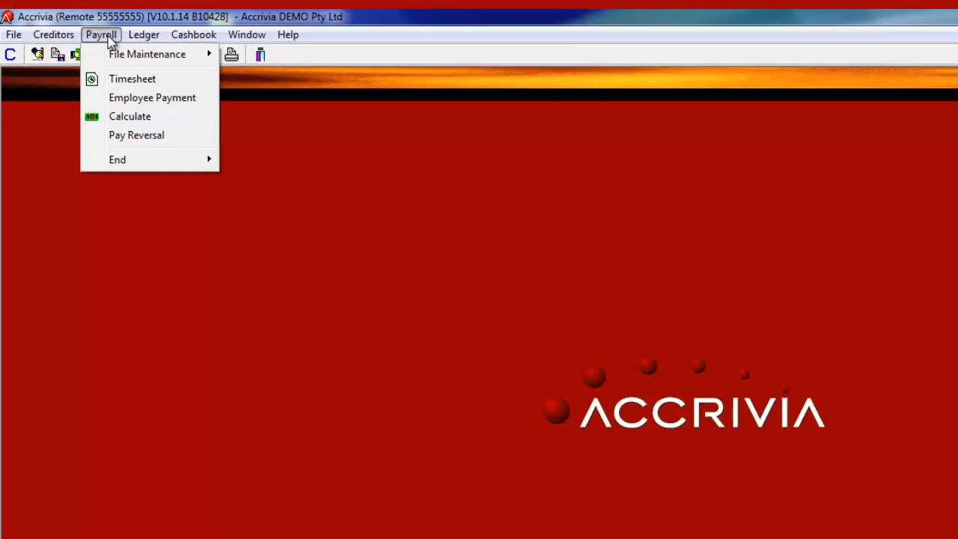
{"action": "mouse_move", "coordinate": [176, 198]}
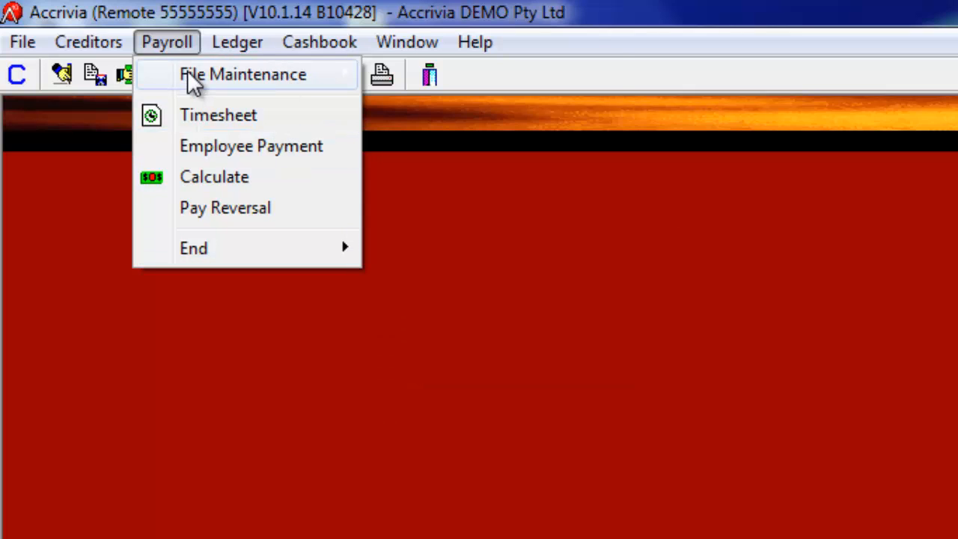
{"action": "mouse_move", "coordinate": [193, 81]}
{"action": "left_click", "coordinate": [408, 75]}
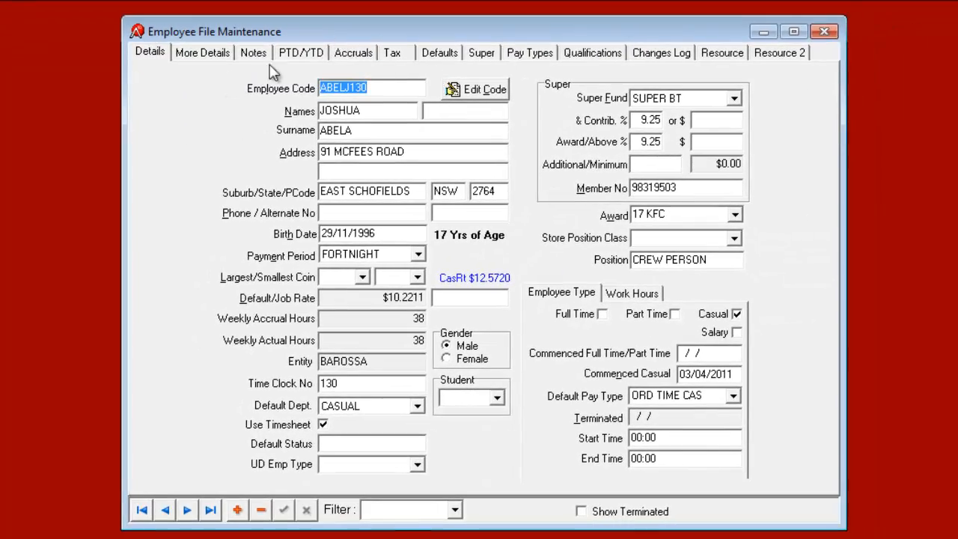
{"action": "left_click", "coordinate": [345, 54]}
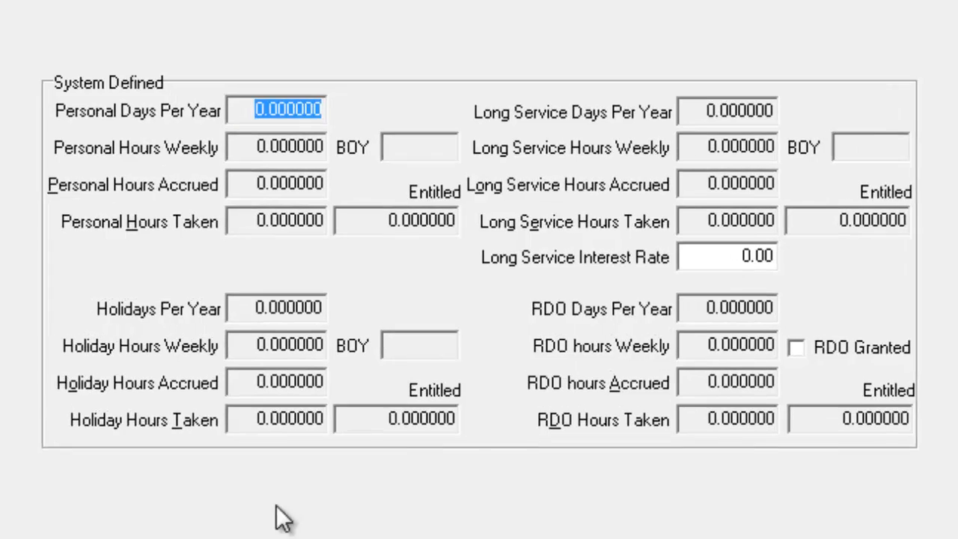
{"action": "left_click", "coordinate": [402, 150]}
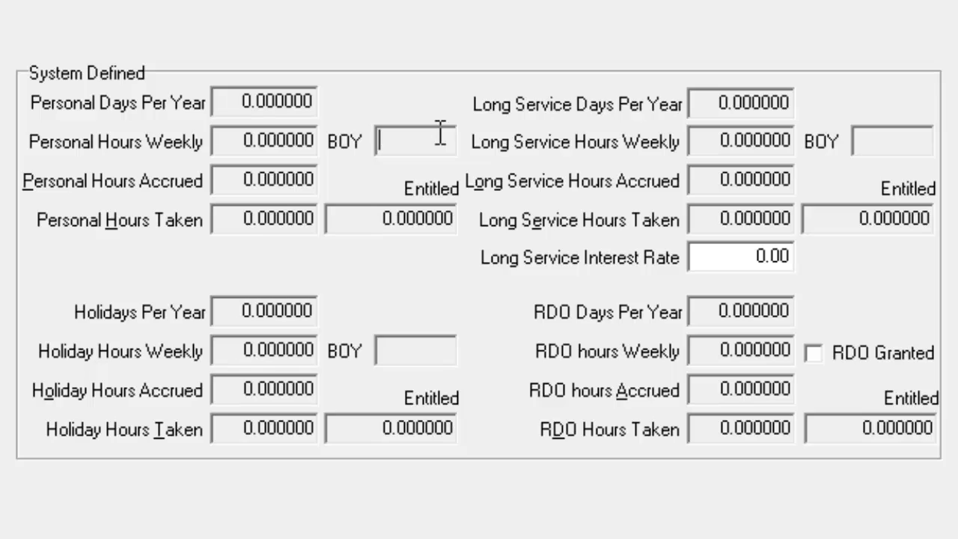
{"action": "left_click", "coordinate": [400, 219]}
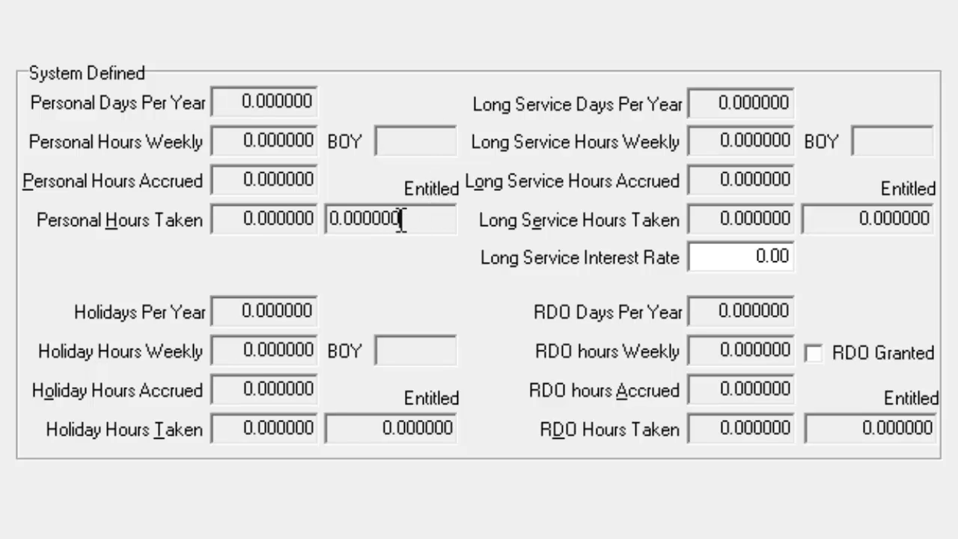
{"action": "left_click", "coordinate": [413, 141]}
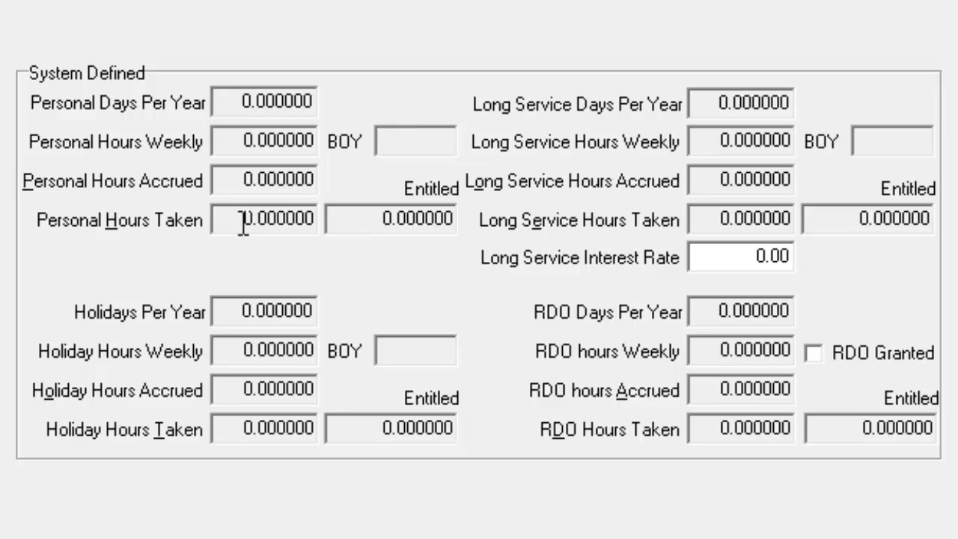
{"action": "left_click_drag", "start_coordinate": [242, 219], "coordinate": [302, 218]}
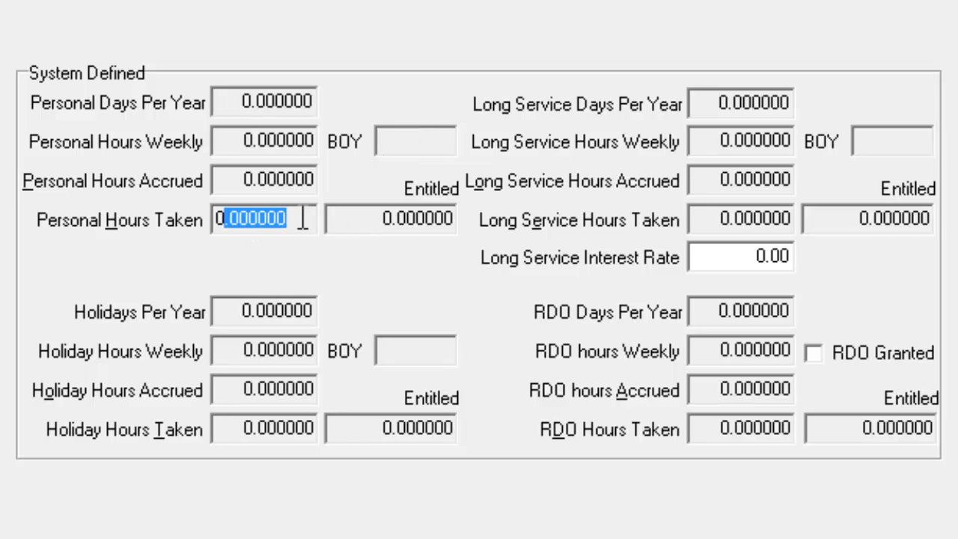
{"action": "left_click_drag", "start_coordinate": [239, 178], "coordinate": [342, 173]}
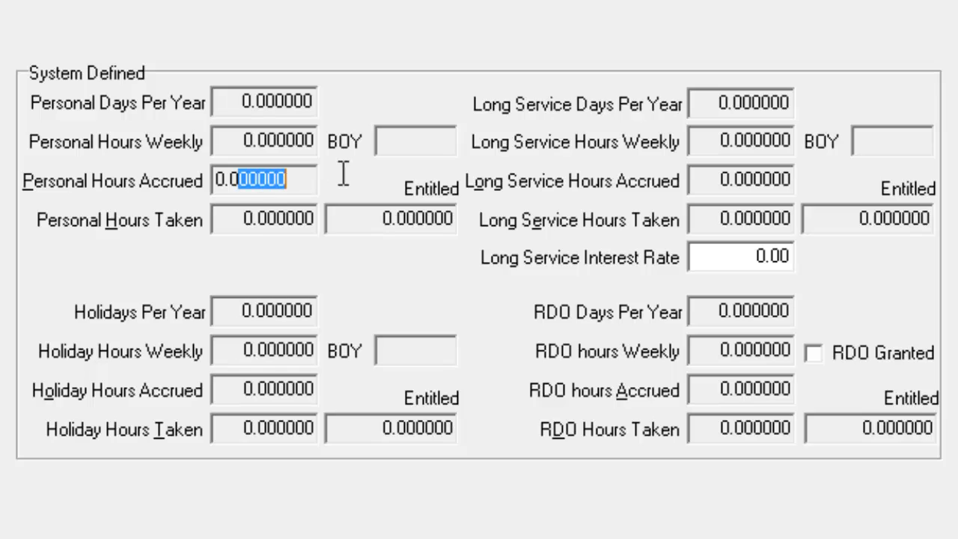
{"action": "left_click", "coordinate": [399, 215]}
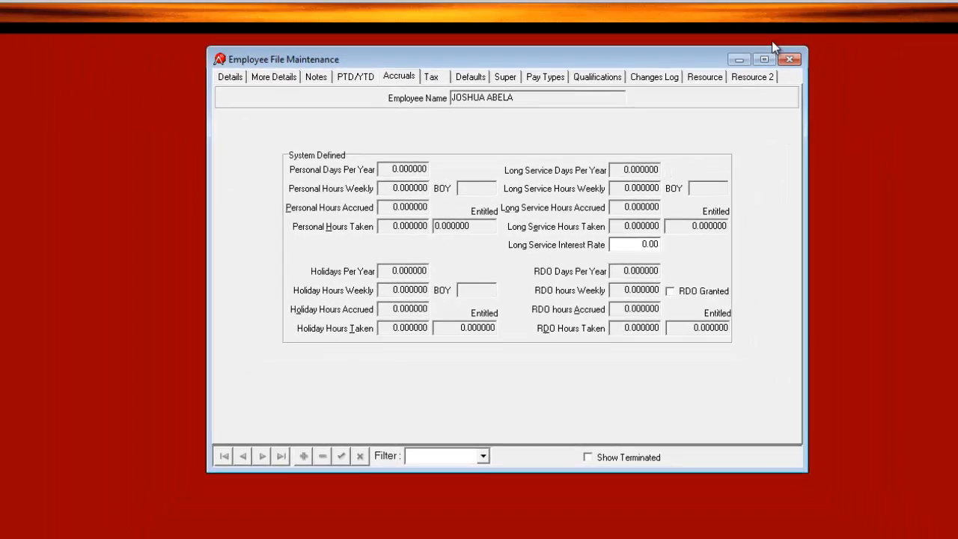
{"action": "left_click", "coordinate": [798, 58]}
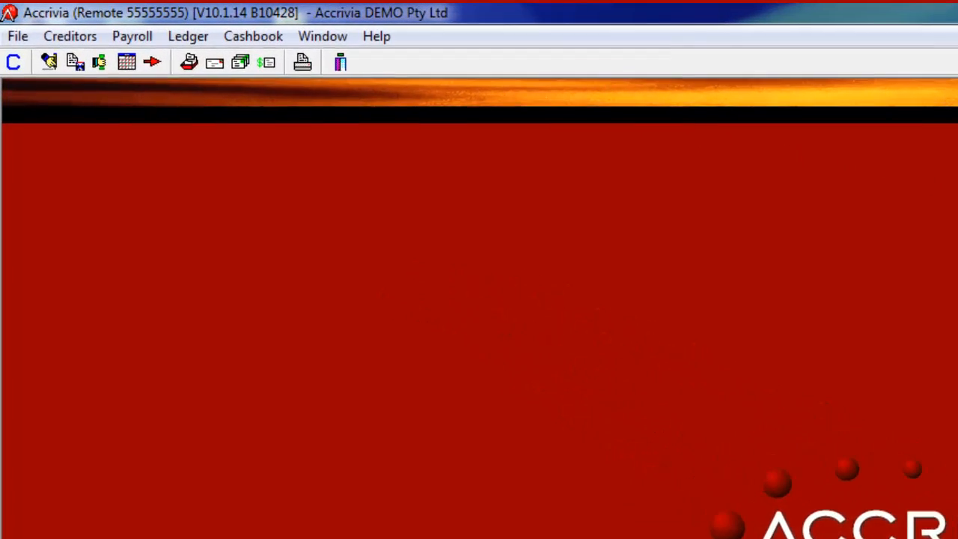
Step: In payroll system settings, change the default Super % from 9.25 to 9.50
{"action": "left_click", "coordinate": [21, 39]}
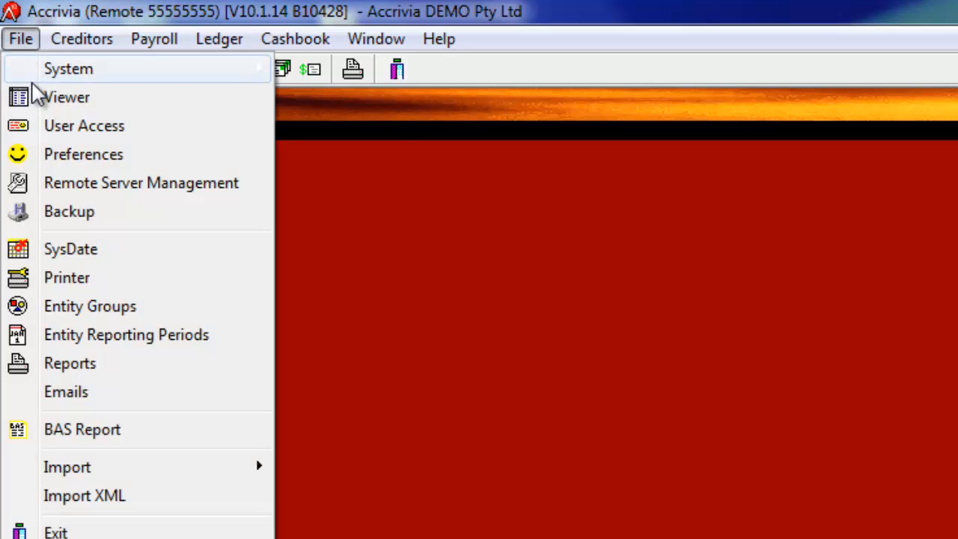
{"action": "mouse_move", "coordinate": [39, 74]}
{"action": "left_click", "coordinate": [303, 72]}
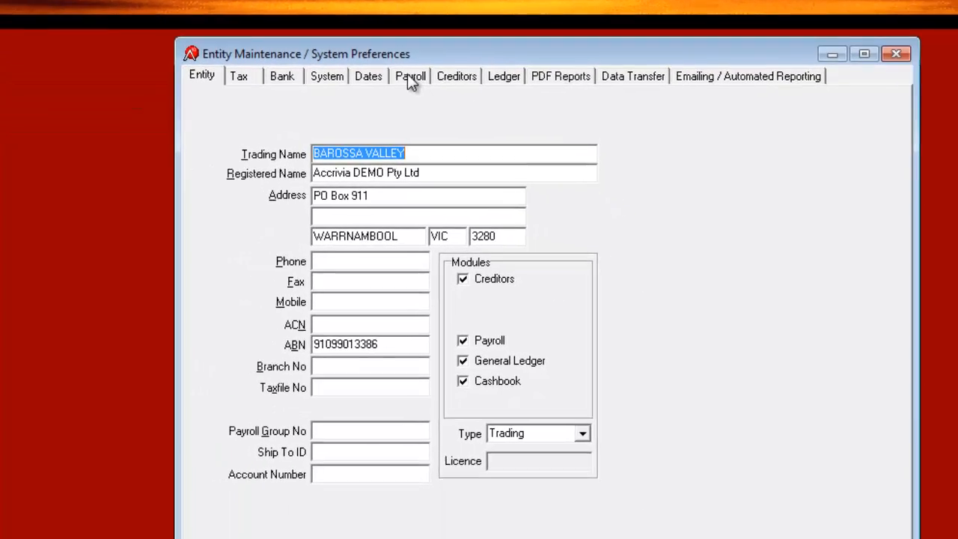
{"action": "left_click", "coordinate": [542, 116]}
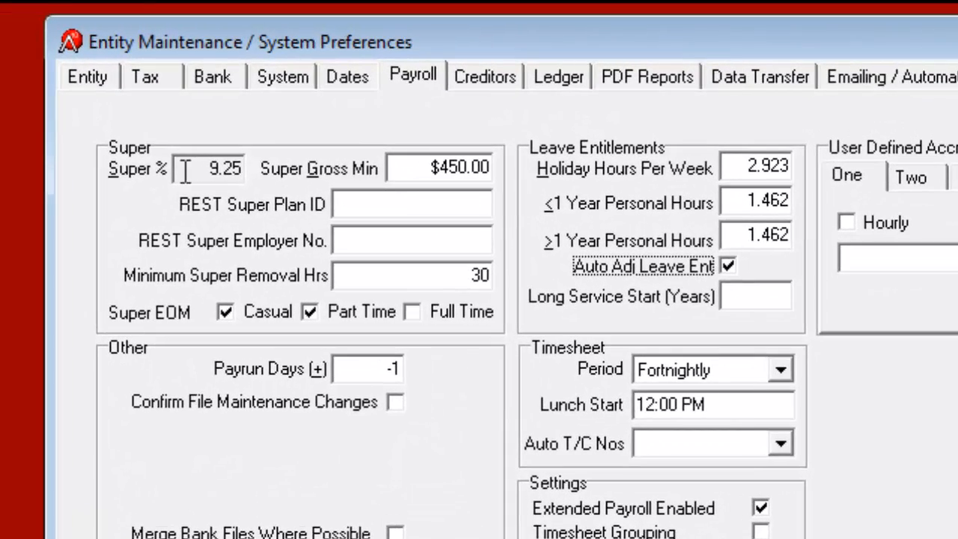
{"action": "left_click_drag", "start_coordinate": [185, 169], "coordinate": [228, 168]}
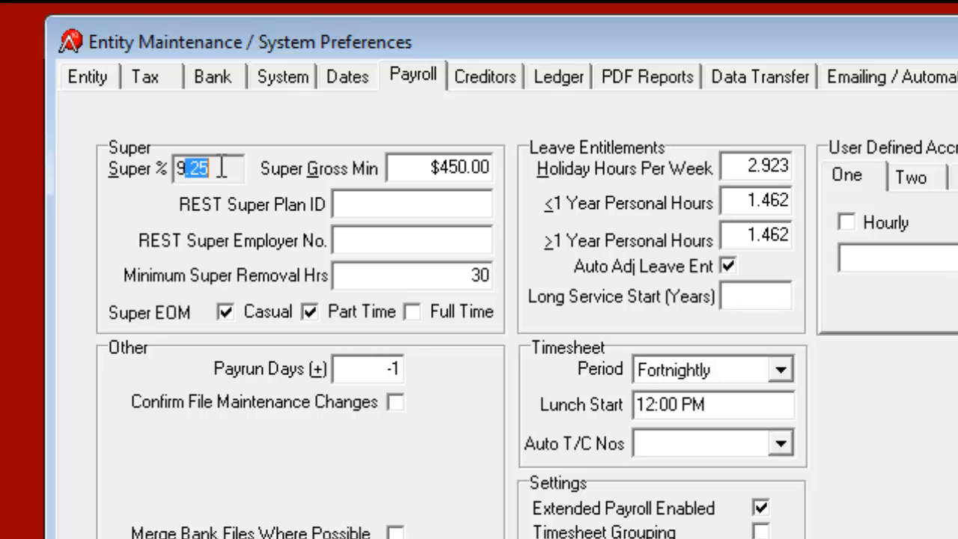
{"action": "double_click", "coordinate": [223, 167]}
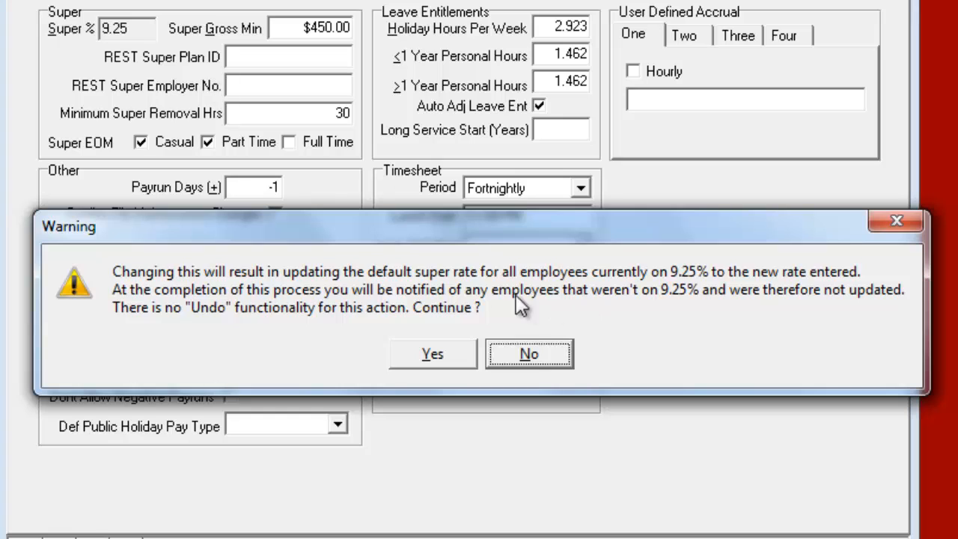
{"action": "left_click", "coordinate": [435, 353]}
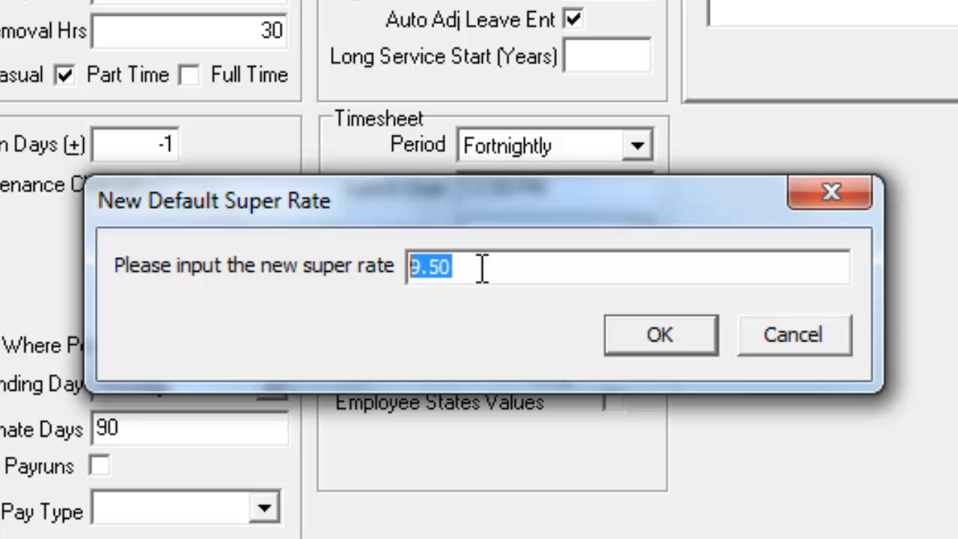
{"action": "left_click", "coordinate": [640, 343]}
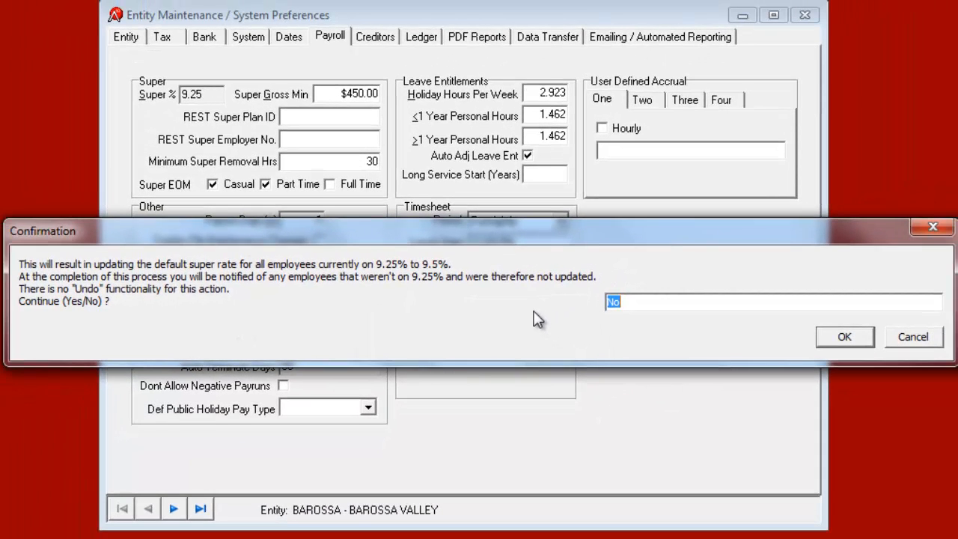
Step: Confirm the 9.5% super rate for all employees on 9.25%, then close System Preferences
{"action": "type", "text": "Yes"}
{"action": "key", "text": "Return"}
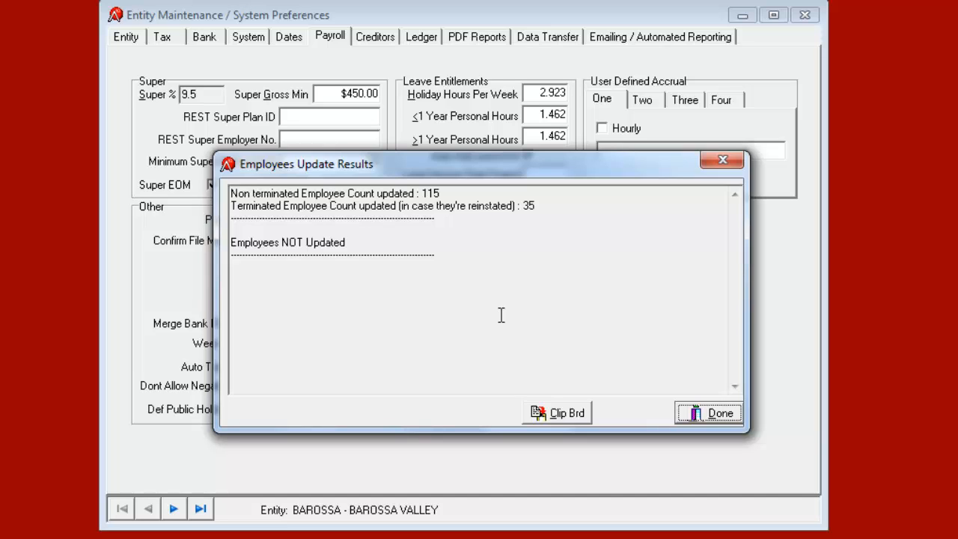
{"action": "left_click", "coordinate": [724, 416]}
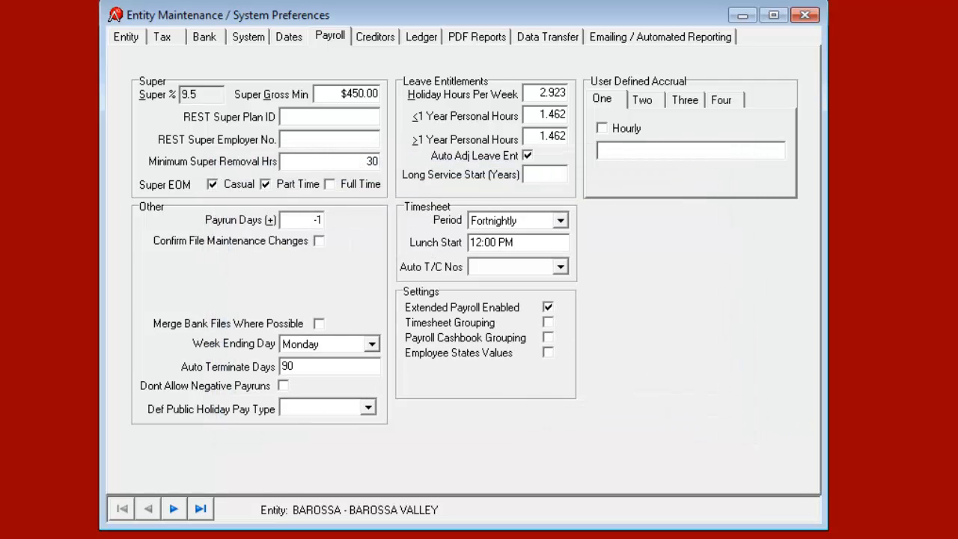
{"action": "left_click", "coordinate": [807, 15]}
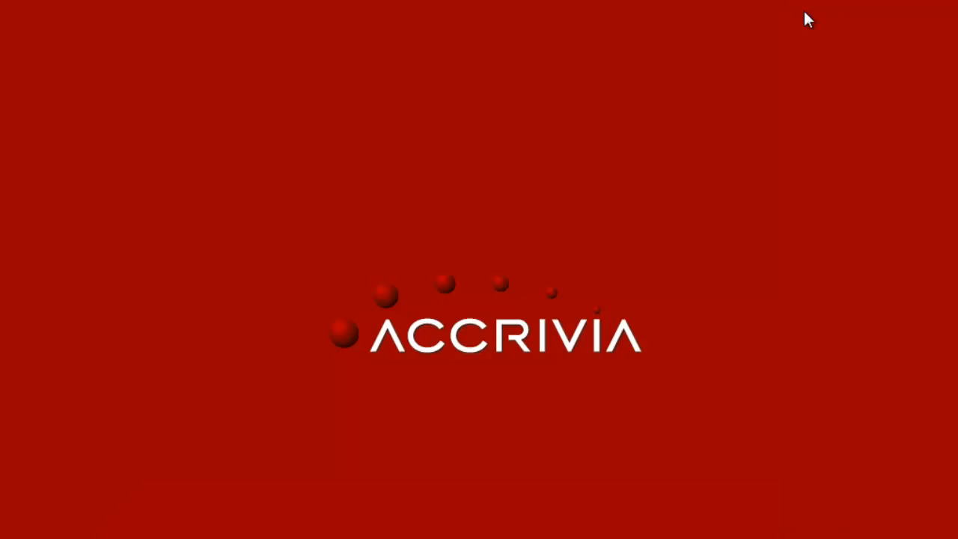